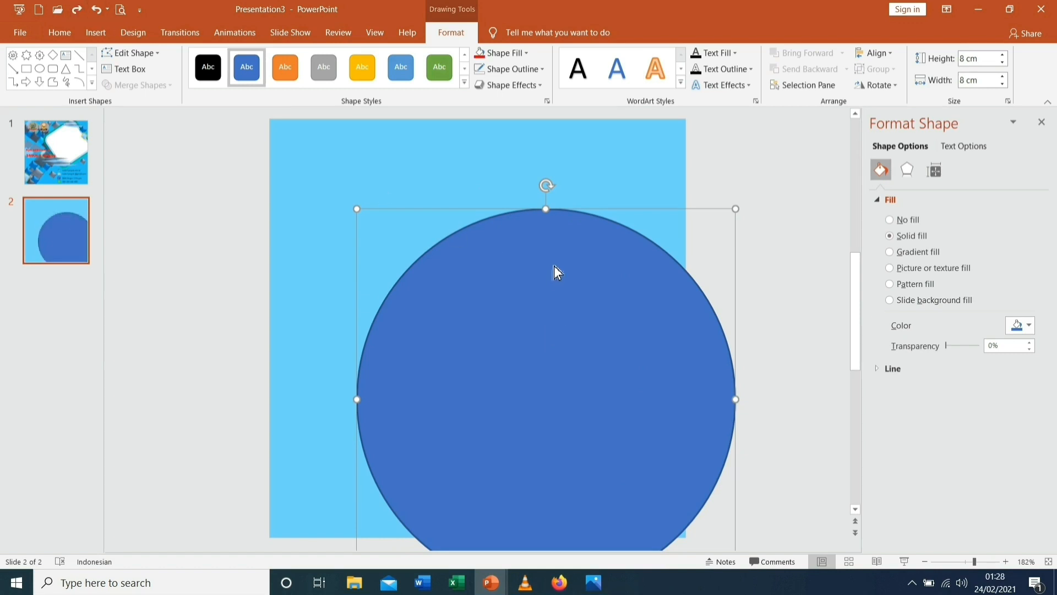
Drag the circle up-right, fill it solid red with no outline, and duplicate it with Ctrl+D
drag(554, 266, 567, 142)
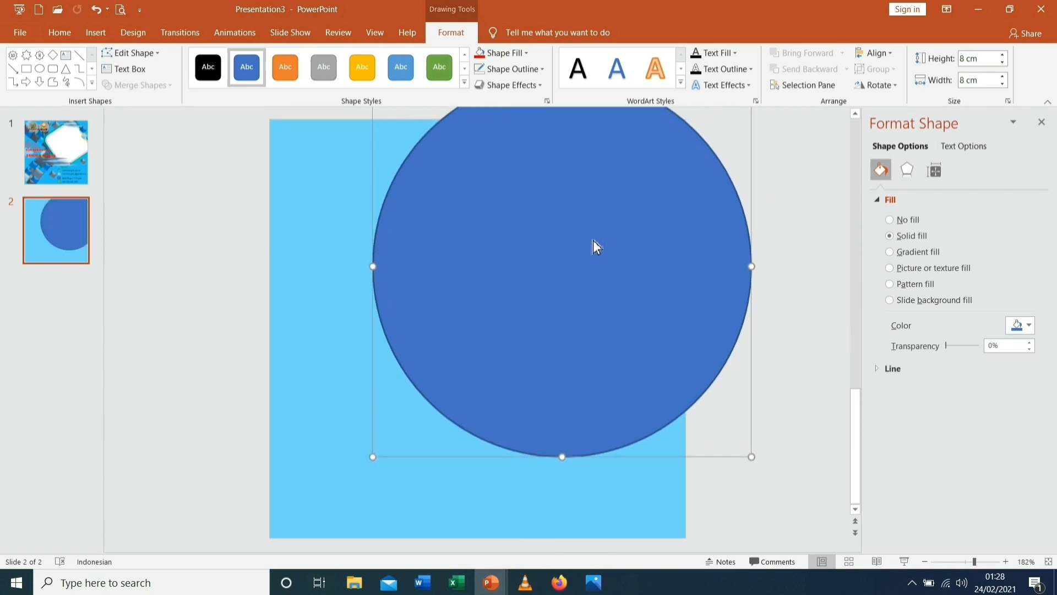
click(527, 54)
click(490, 161)
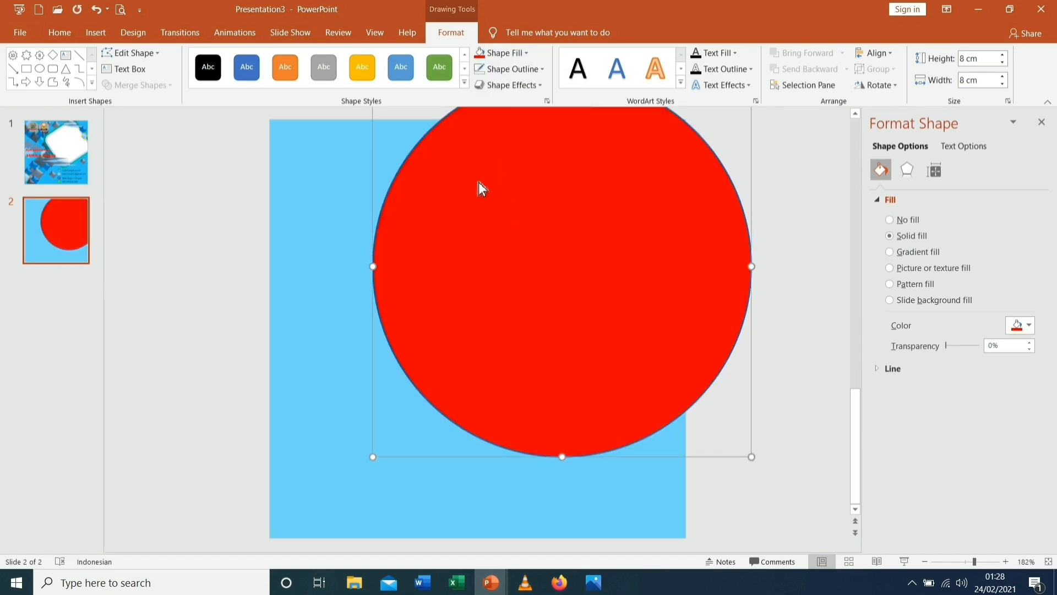
click(544, 71)
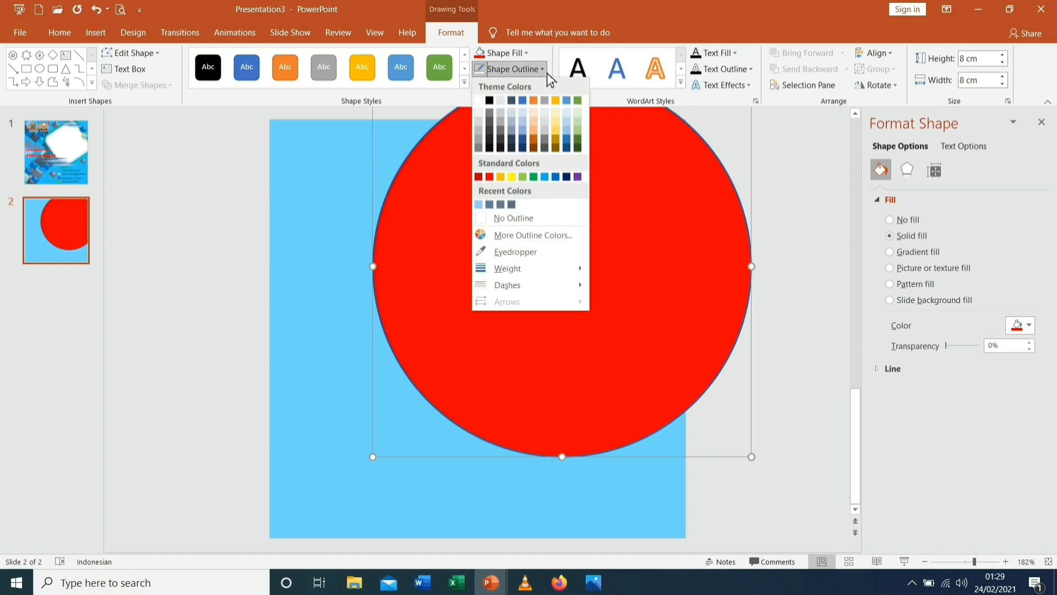
click(535, 219)
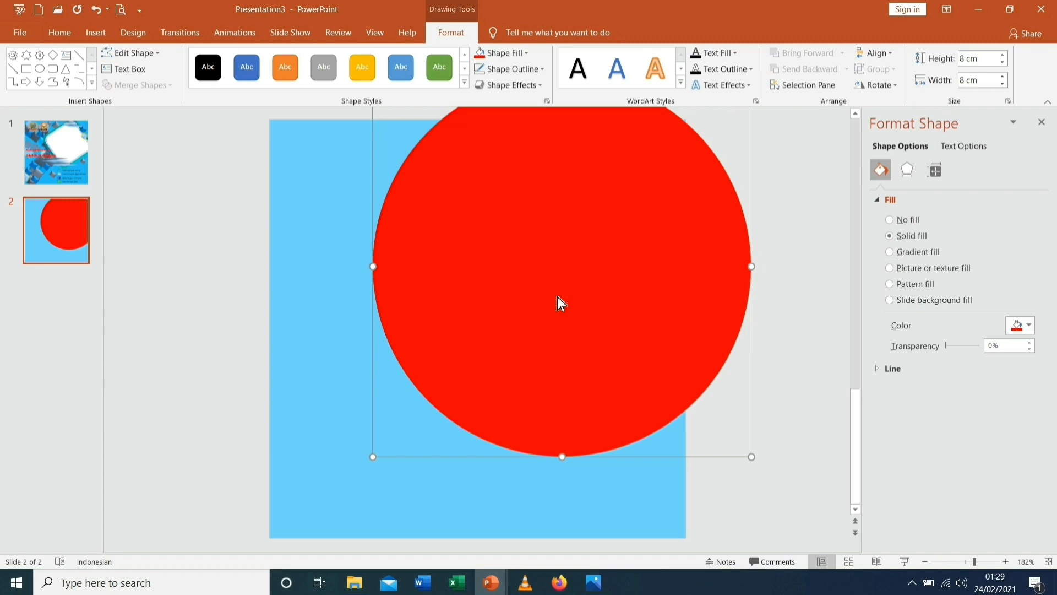
key(ctrl+d)
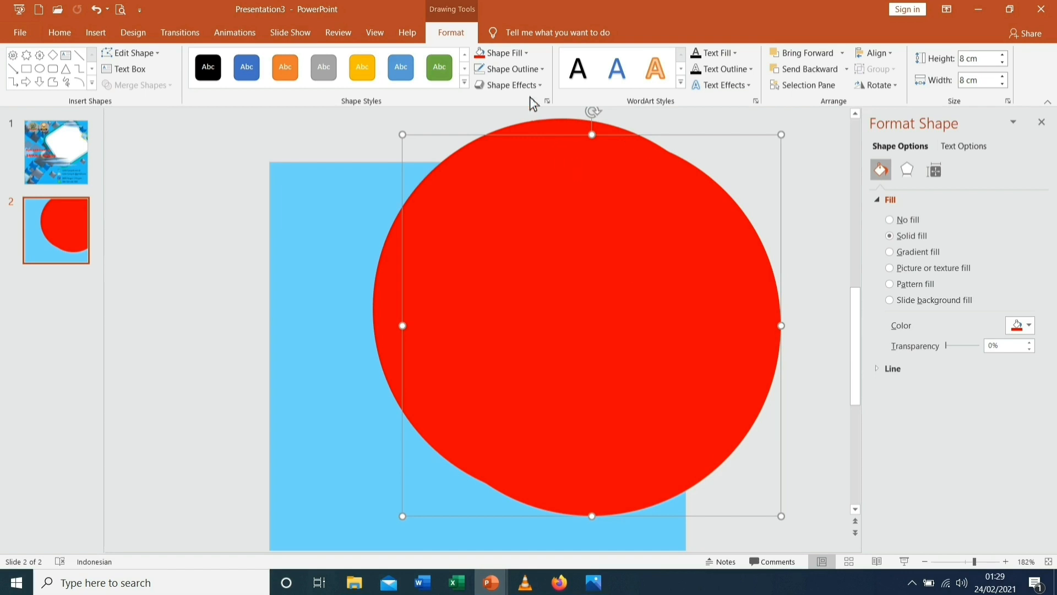
Fill the duplicate green, shift it to reveal a red crescent on the left, and copy it down-right
click(528, 54)
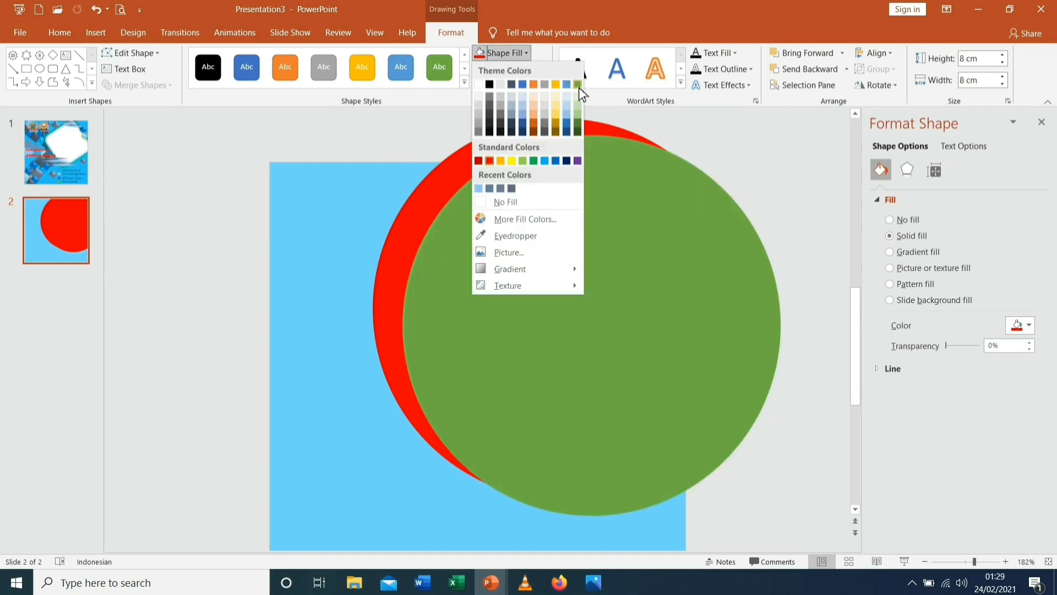
click(579, 87)
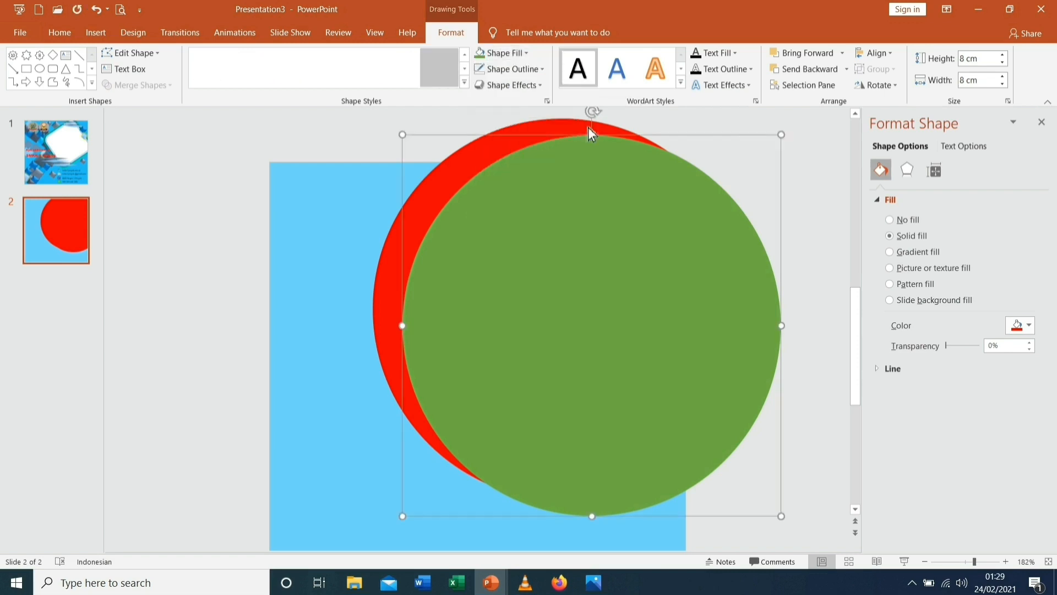
mouse_move(613, 221)
mouse_down()
mouse_move(610, 205)
mouse_move(600, 211)
mouse_up()
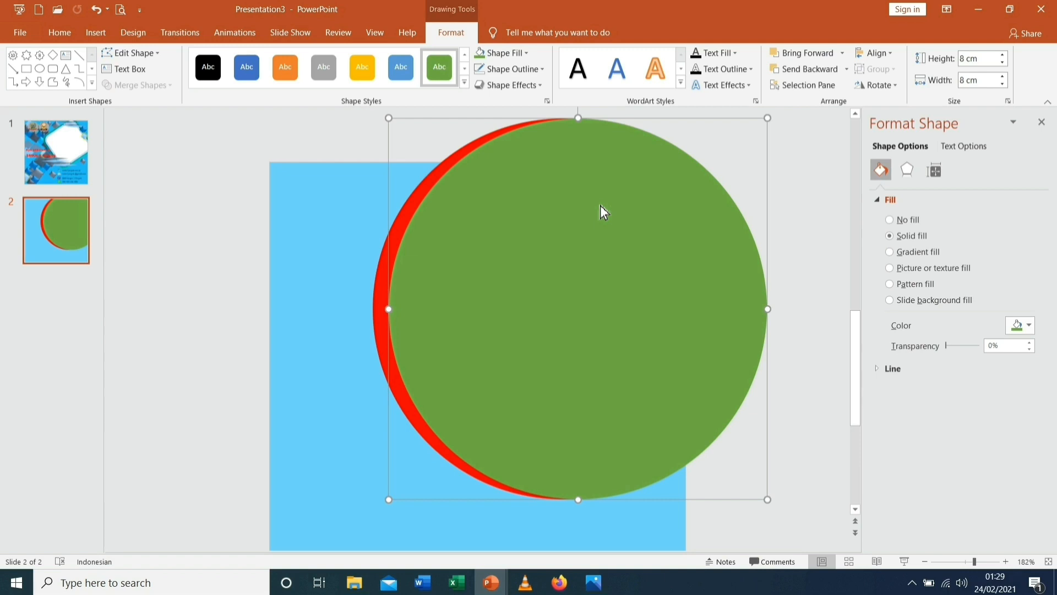
drag(601, 206, 632, 232)
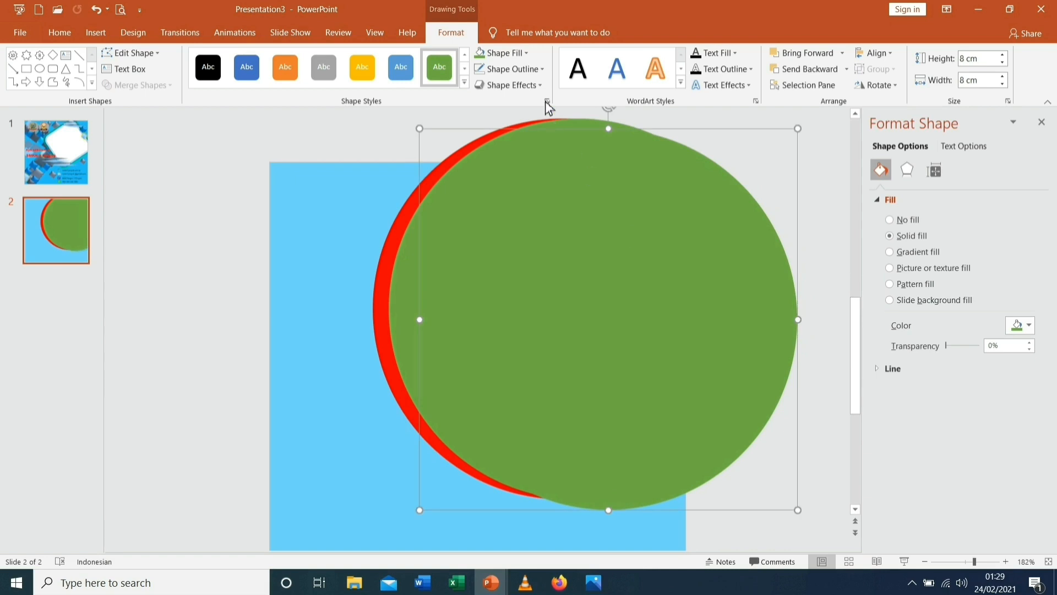
Fill the newest circle white and nudge it slightly up and left
click(527, 52)
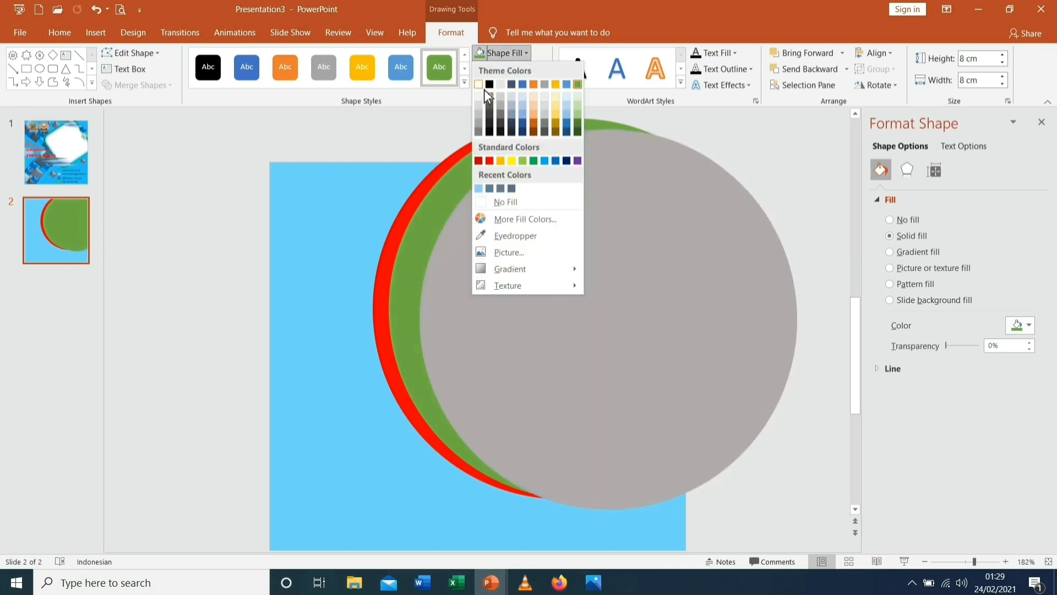
click(485, 80)
drag(590, 242, 580, 234)
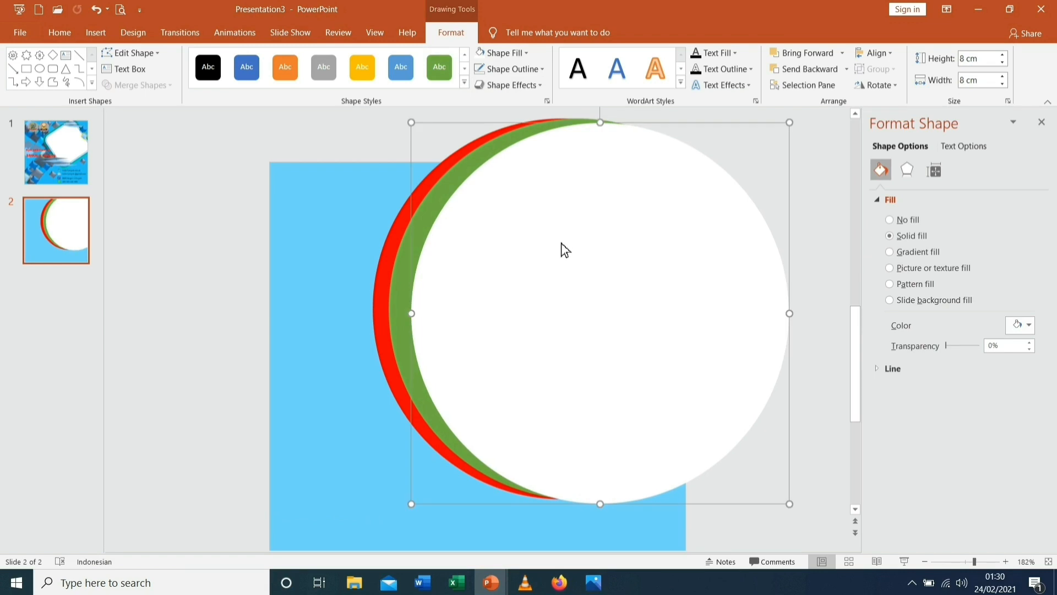
Give the white circle a red outline 2¼ pt thick
click(545, 70)
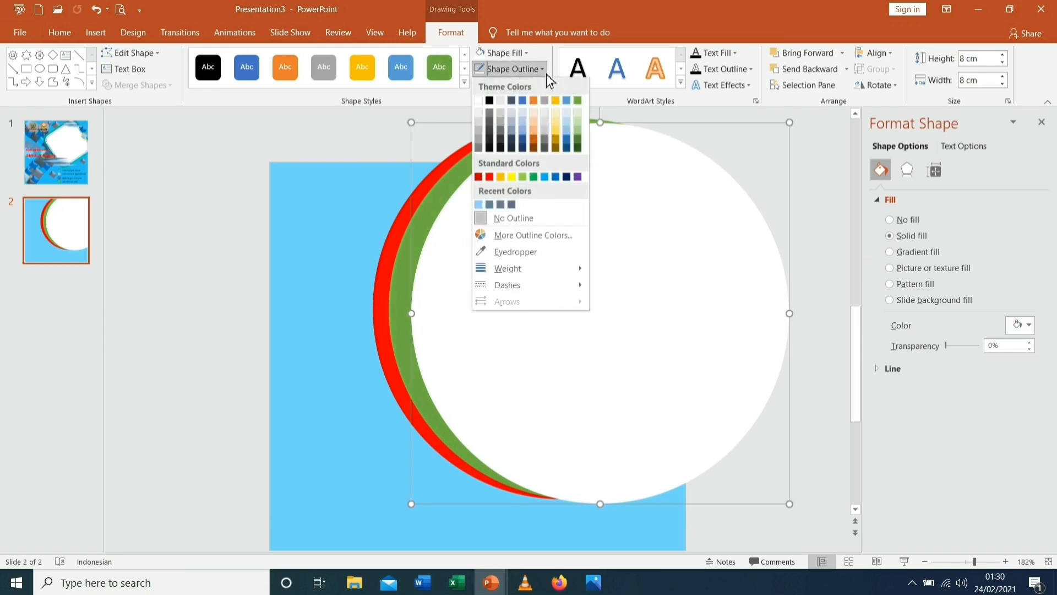
click(492, 179)
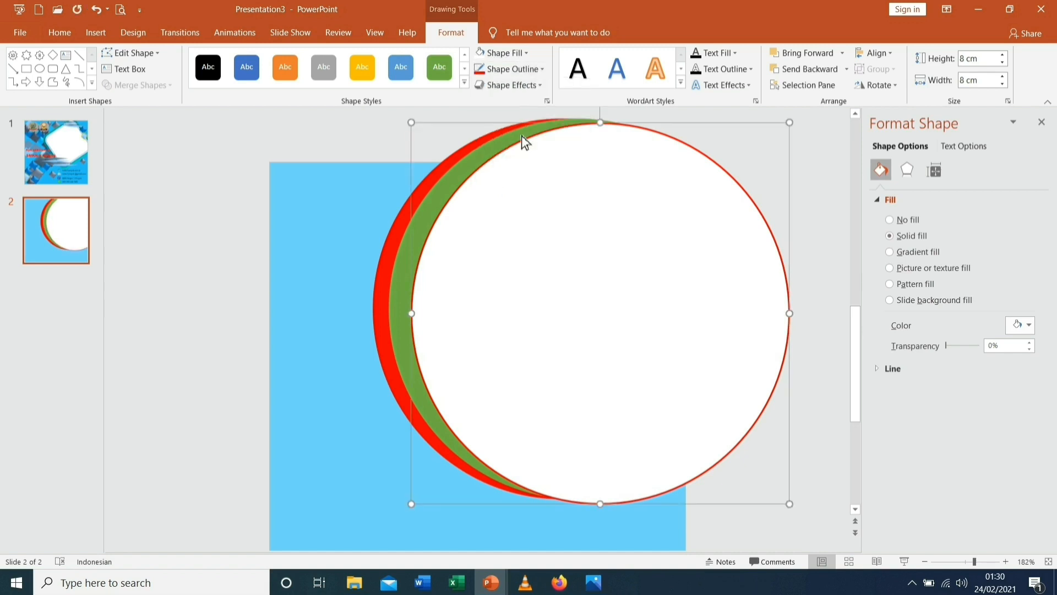
click(542, 71)
mouse_move(507, 268)
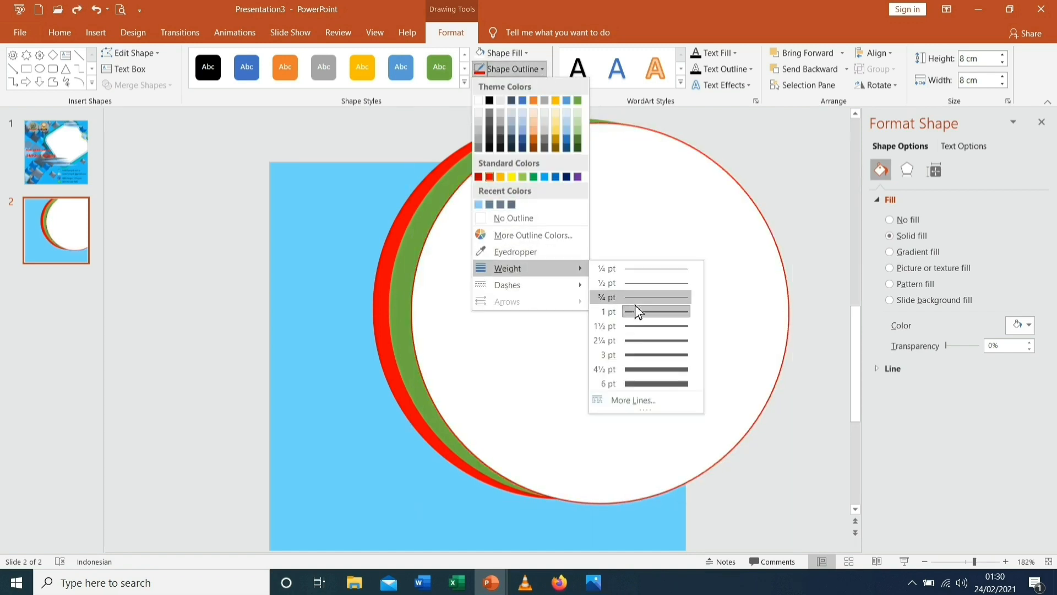
click(649, 341)
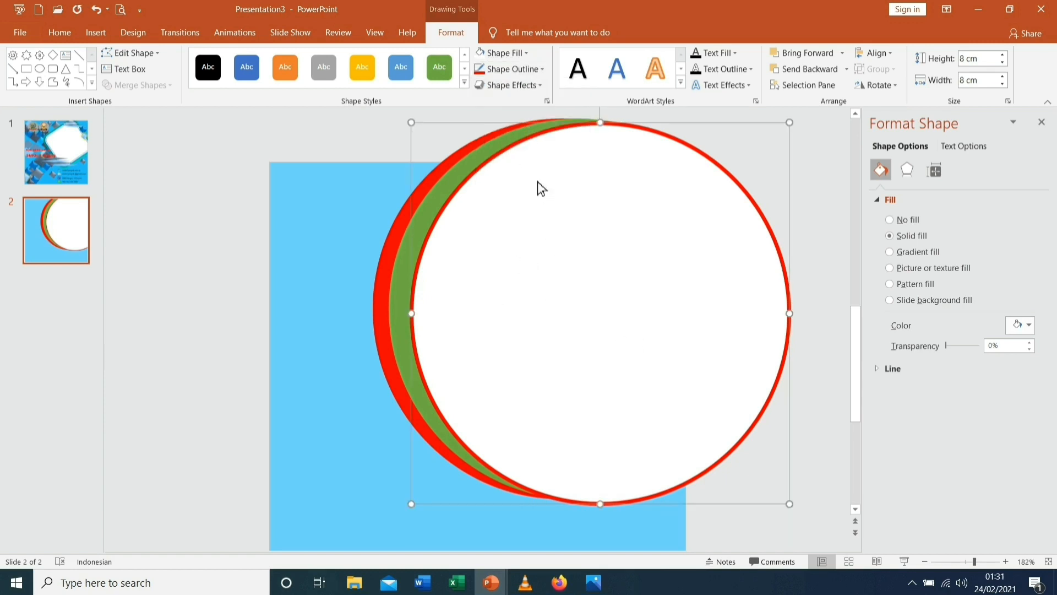
Apply shadows: Offset Top Left on the white circle, Inside Top on the green, Offset Center on the red
click(542, 86)
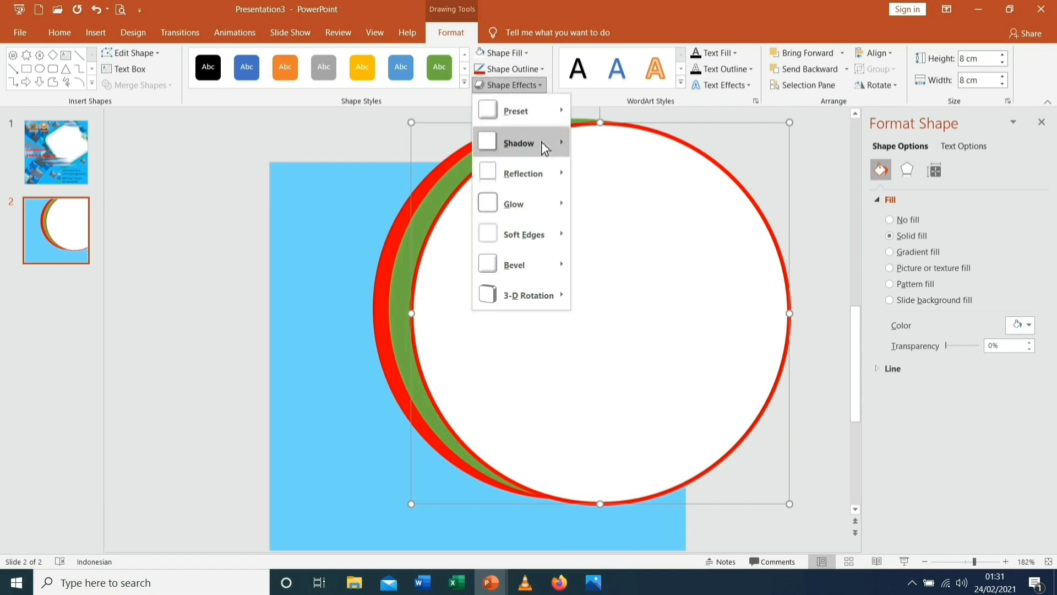
mouse_move(545, 145)
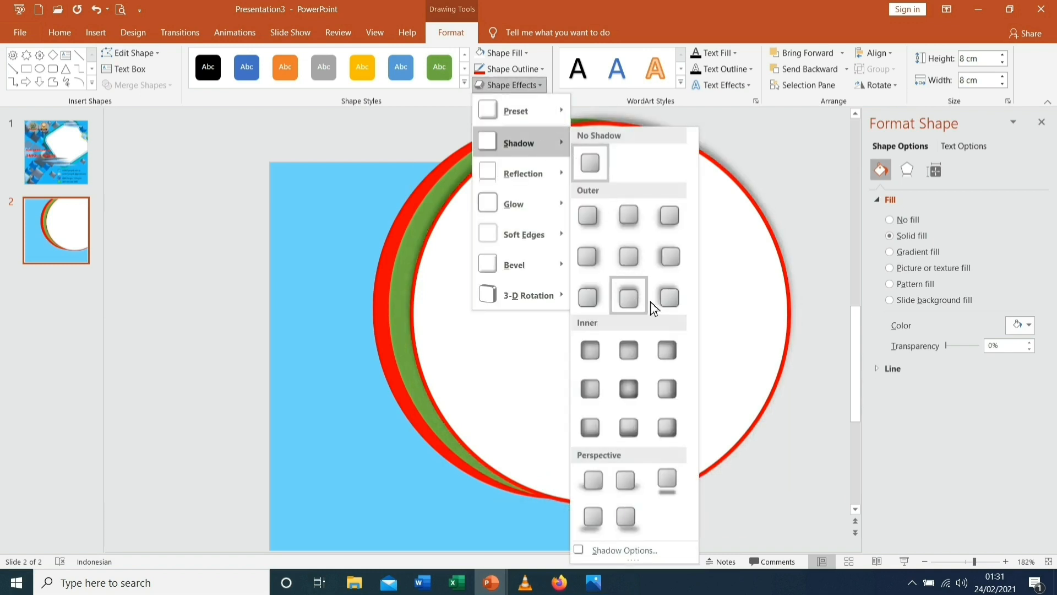
click(675, 299)
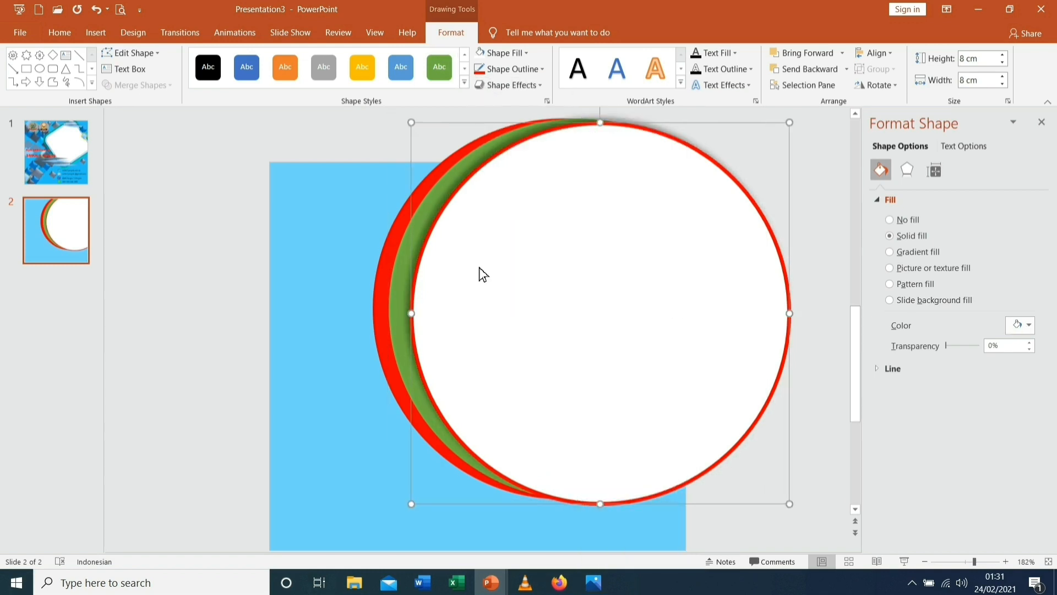
click(400, 267)
click(542, 88)
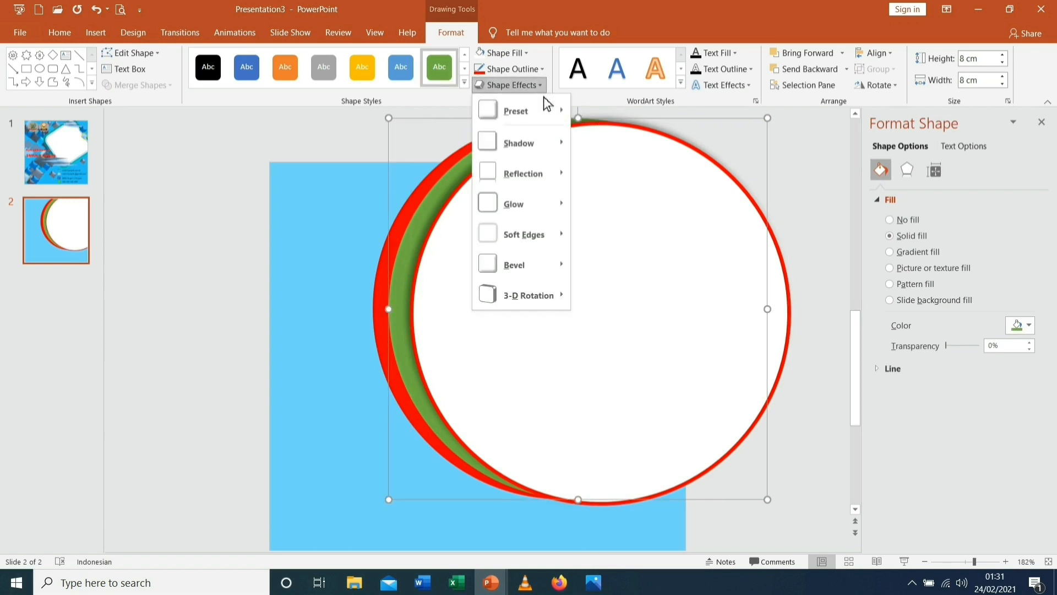
mouse_move(536, 150)
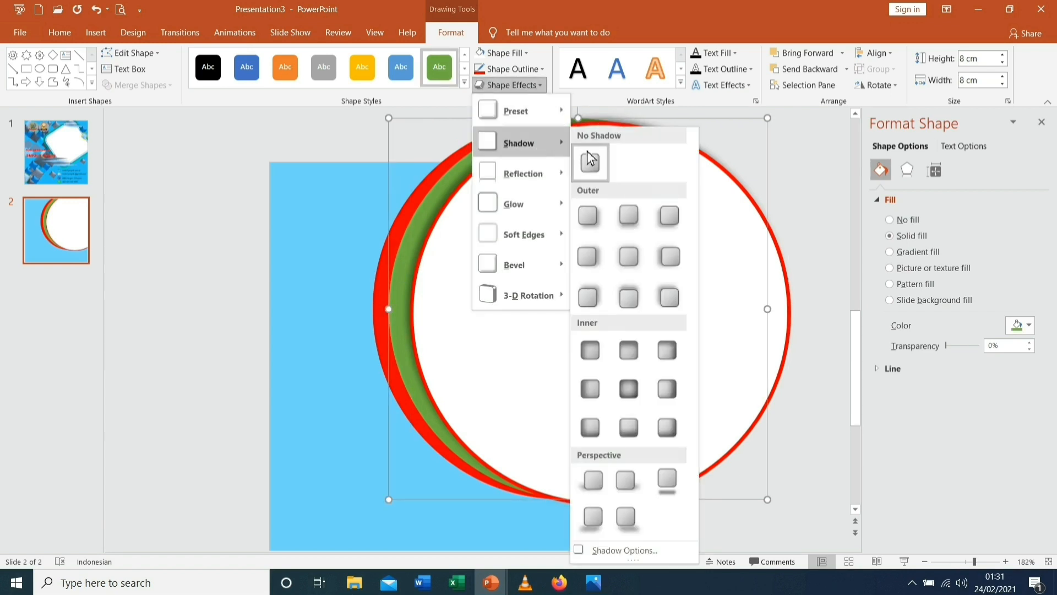
click(637, 346)
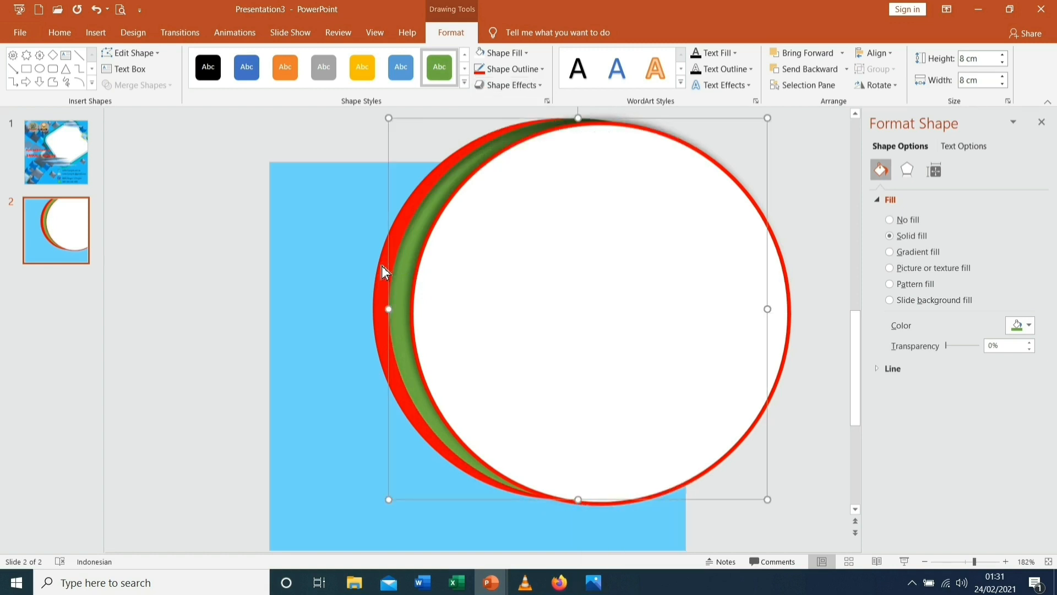
click(382, 265)
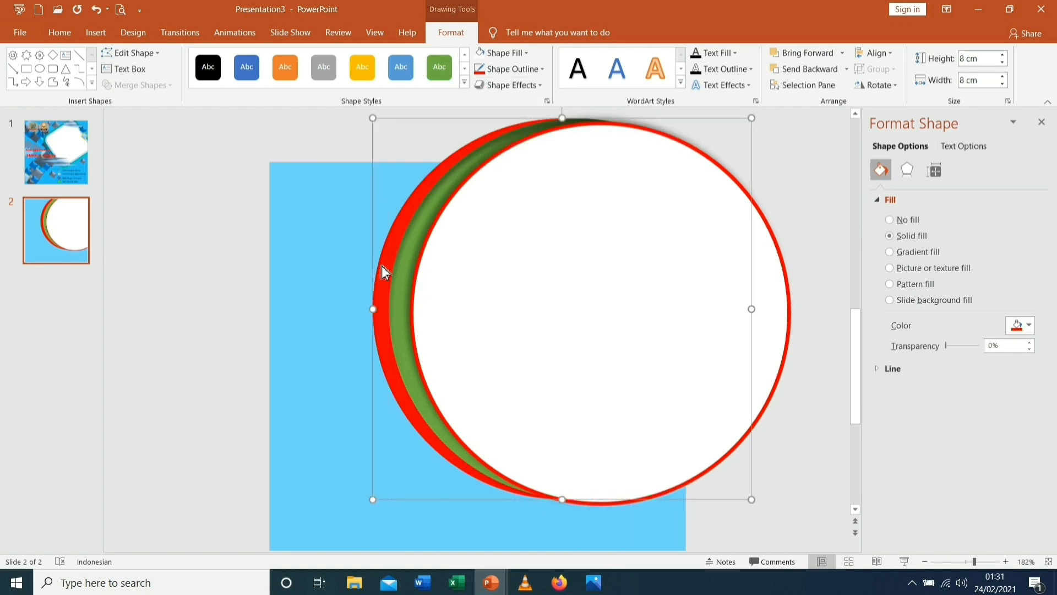
click(541, 87)
mouse_move(539, 144)
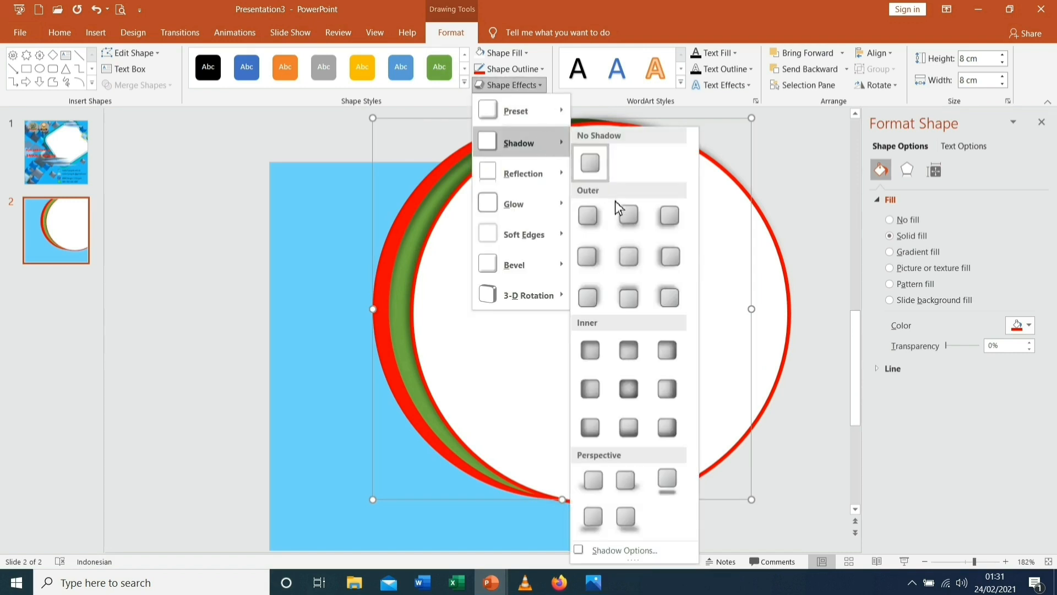
click(626, 257)
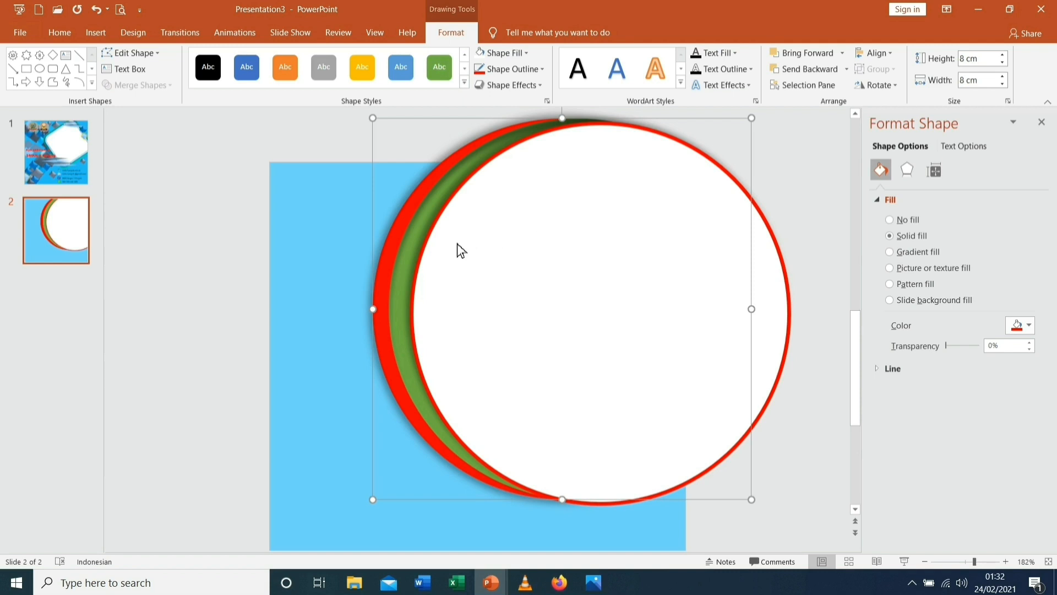
Group the red, green and white circles into one object and move it slightly down
shift+click(422, 233)
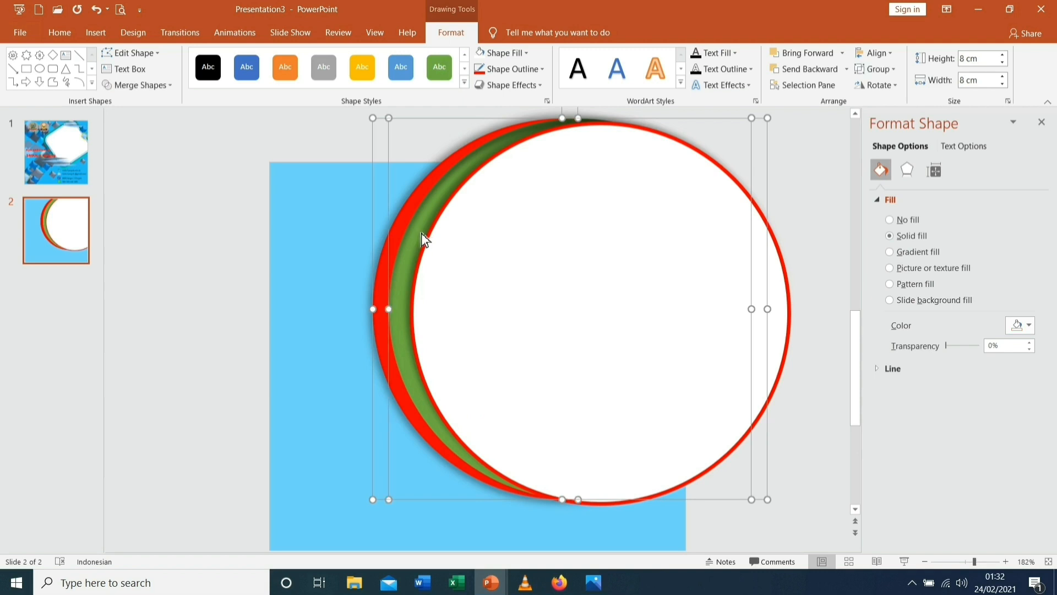
shift+click(439, 241)
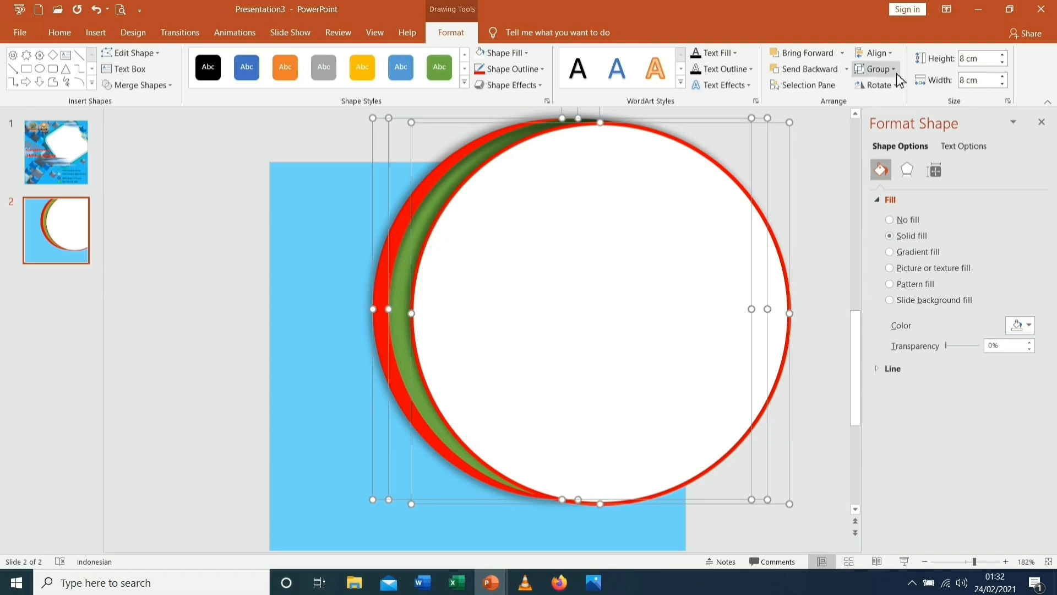
click(881, 69)
click(904, 87)
mouse_move(583, 249)
mouse_down()
mouse_move(564, 283)
mouse_move(586, 259)
mouse_up()
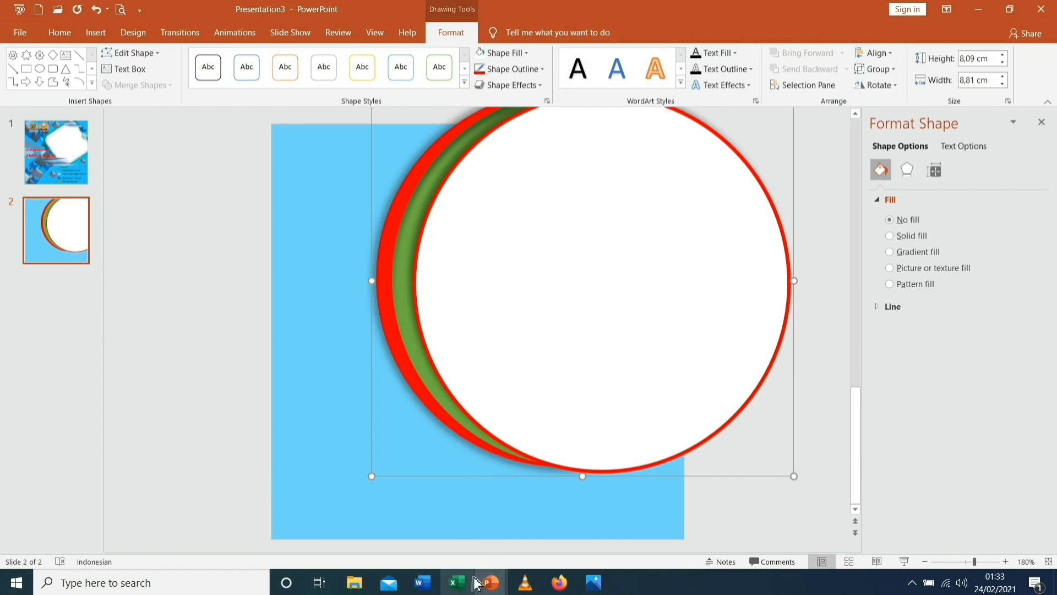
Look at the Konsep Twibbon presentation, then return to Presentation3 and deselect the circles
mouse_move(492, 582)
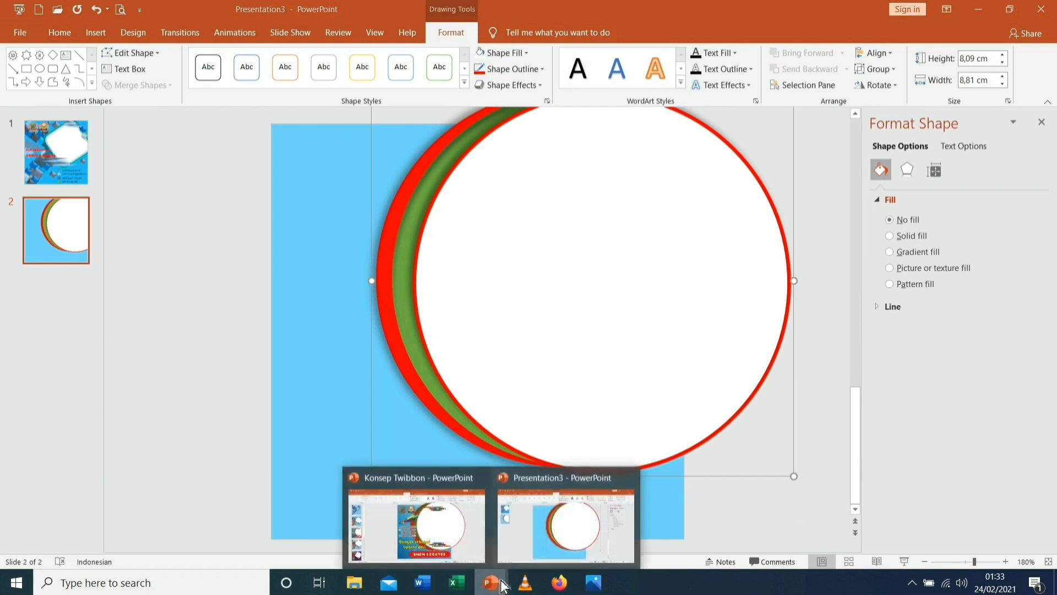
mouse_move(447, 537)
click(481, 245)
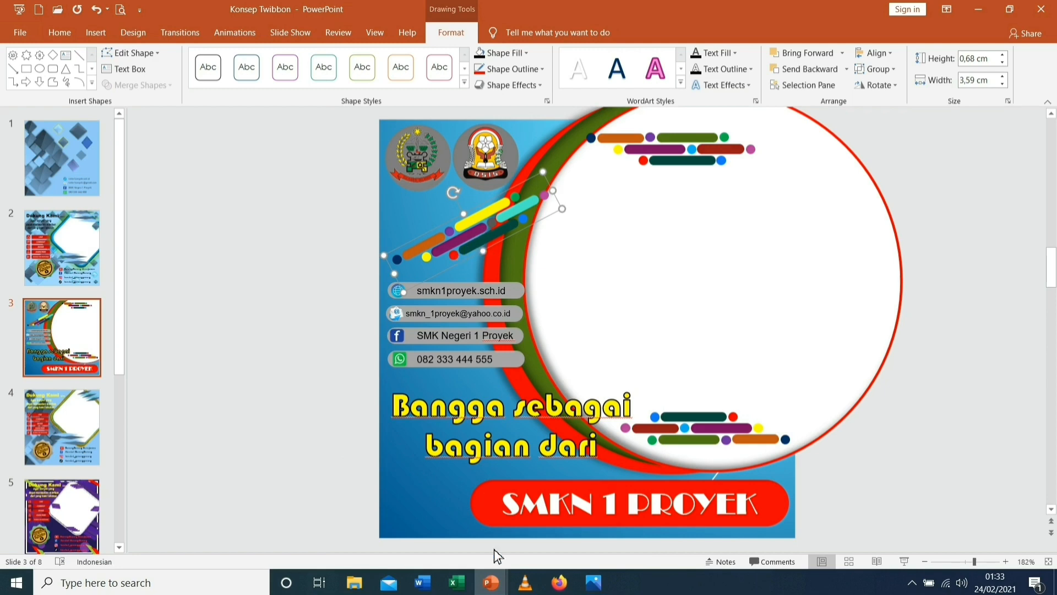
mouse_move(492, 582)
click(533, 538)
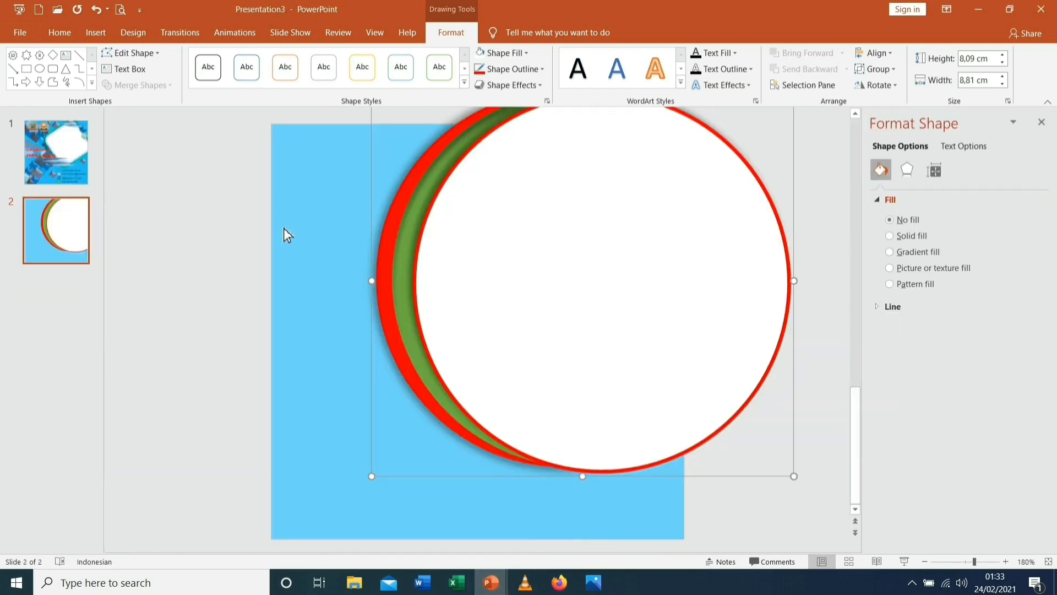
click(362, 286)
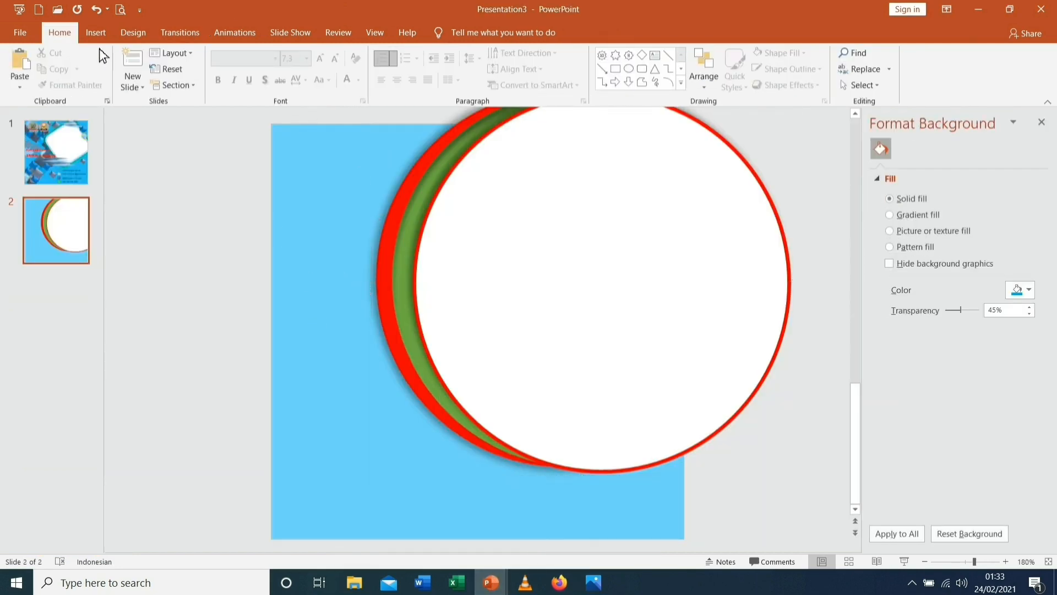
Draw a rounded rectangle on the slide's left and make its corners more rounded
click(95, 33)
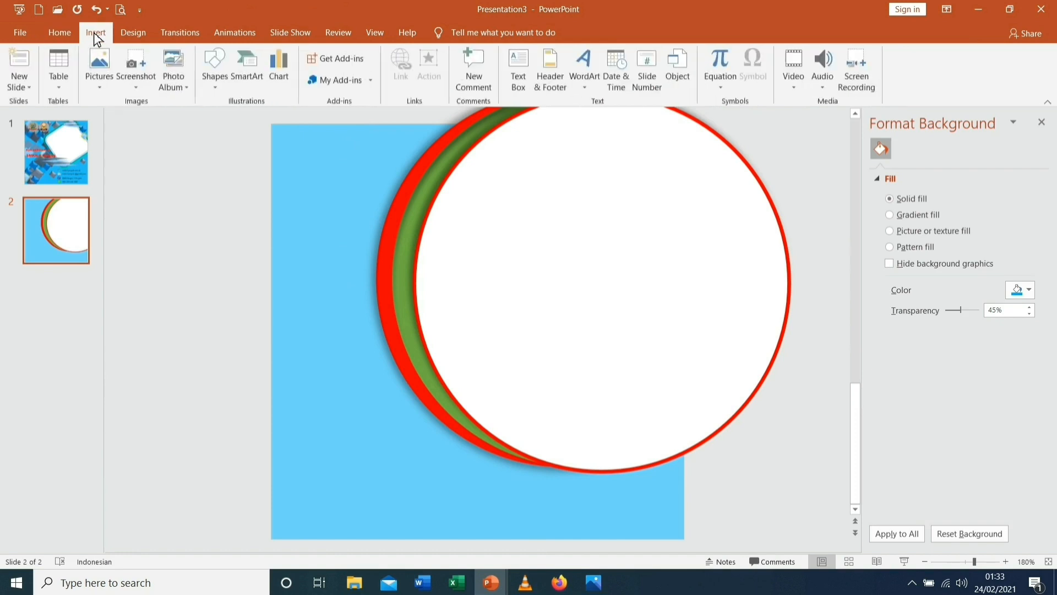
click(220, 87)
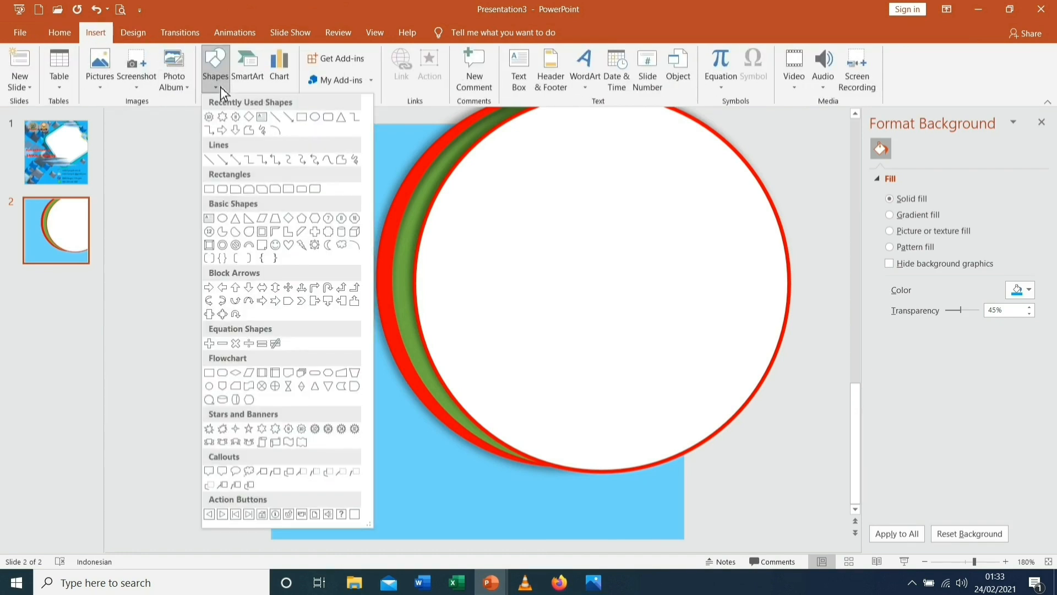
click(330, 117)
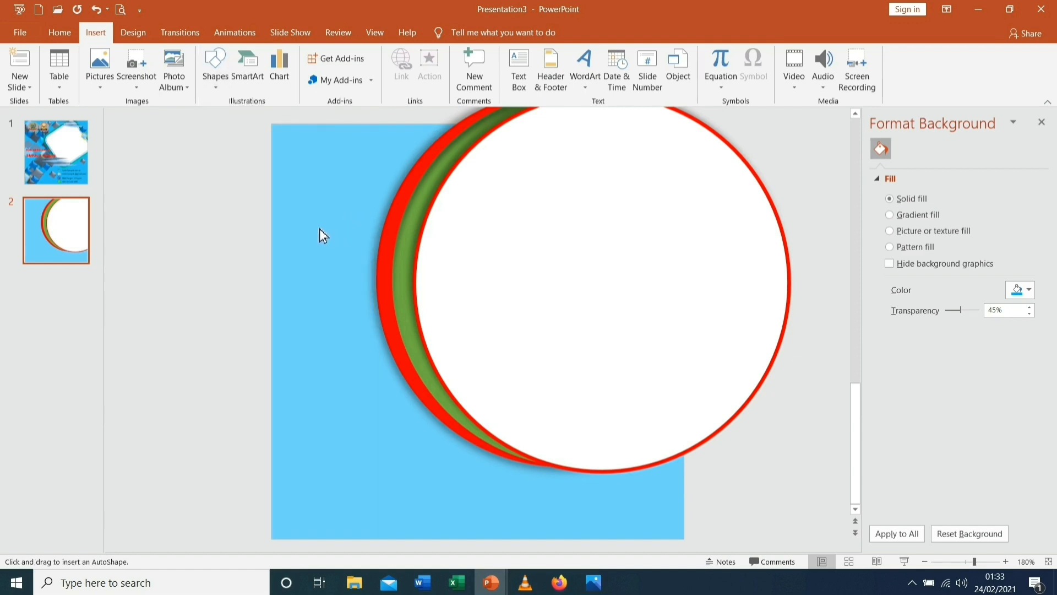
drag(369, 241, 433, 260)
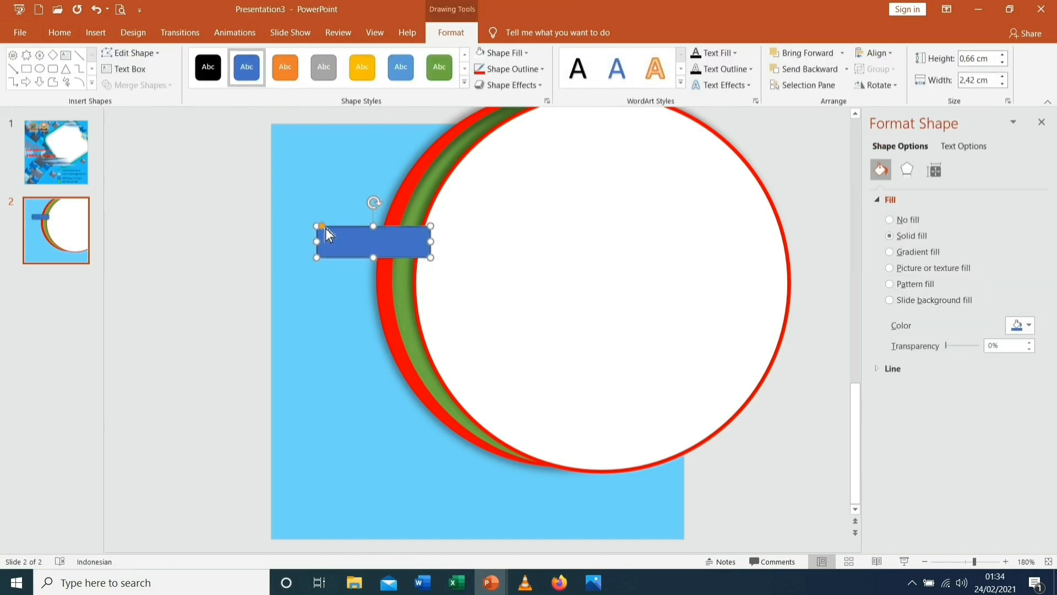
drag(325, 229, 351, 248)
Reduce the bar's height to 0,2 cm
click(1005, 67)
click(1004, 67)
click(1006, 67)
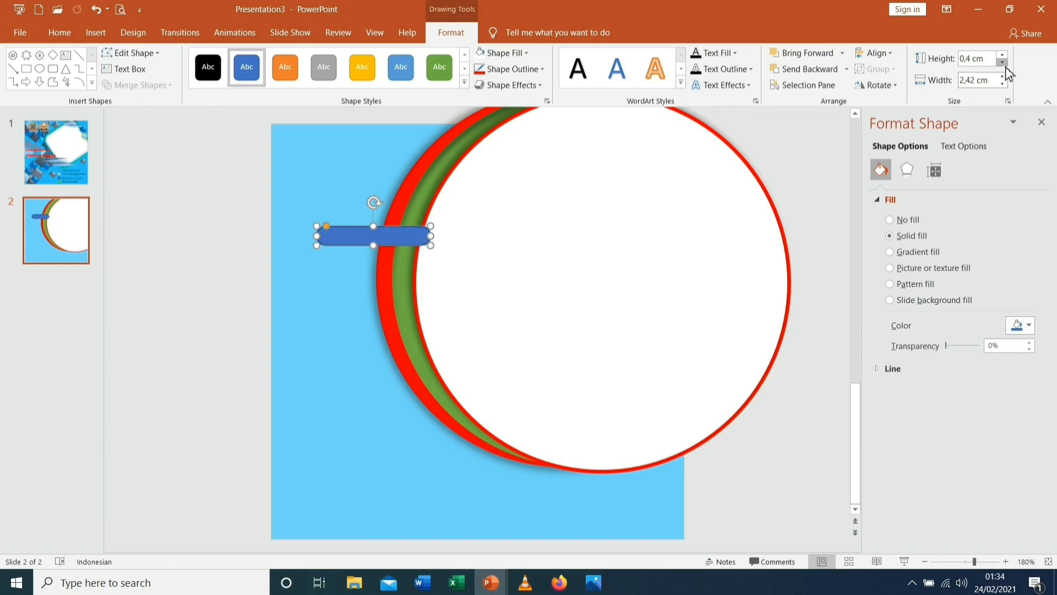
click(1005, 67)
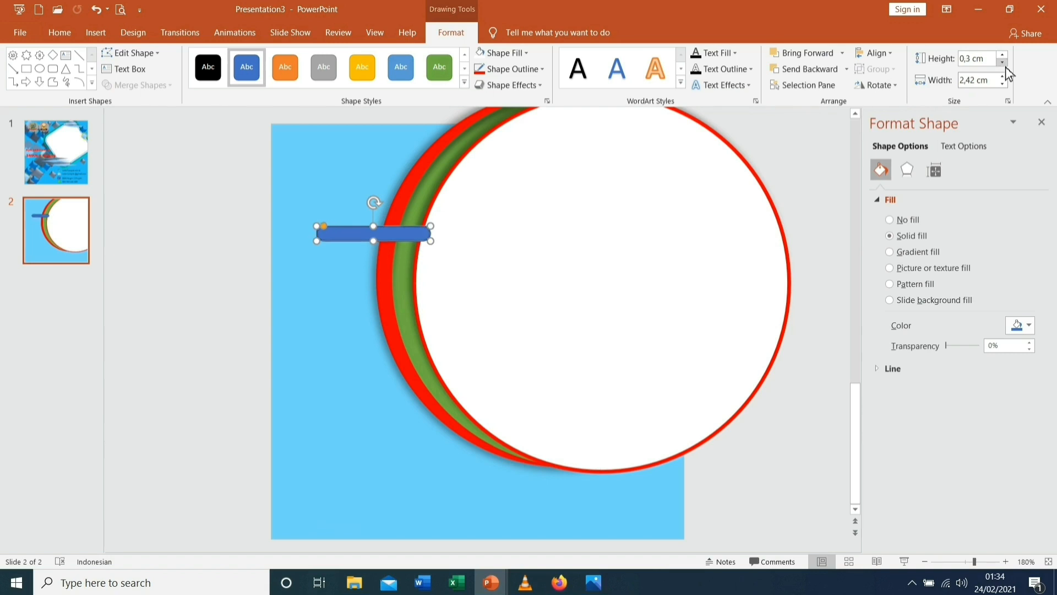
click(1006, 67)
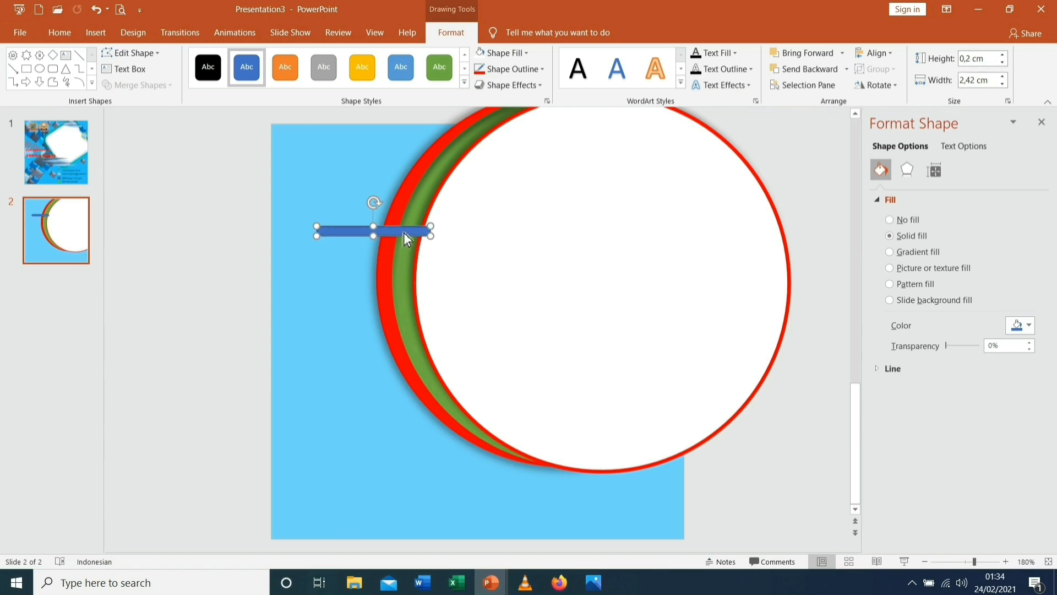
click(336, 187)
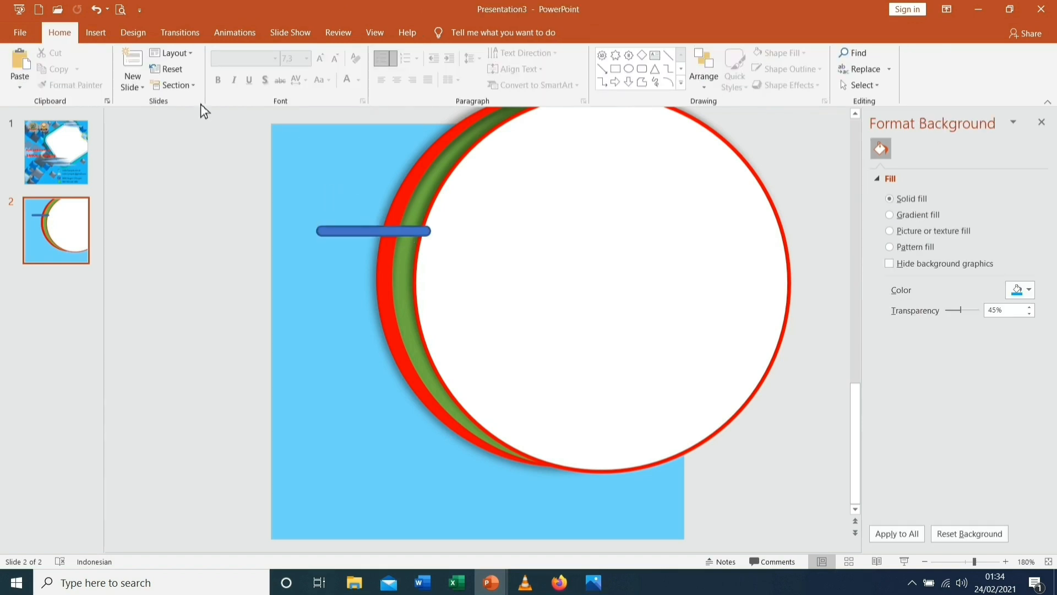
Draw a small oval dot near the bar's left end, sized 0,2 × 0,2 cm
click(103, 35)
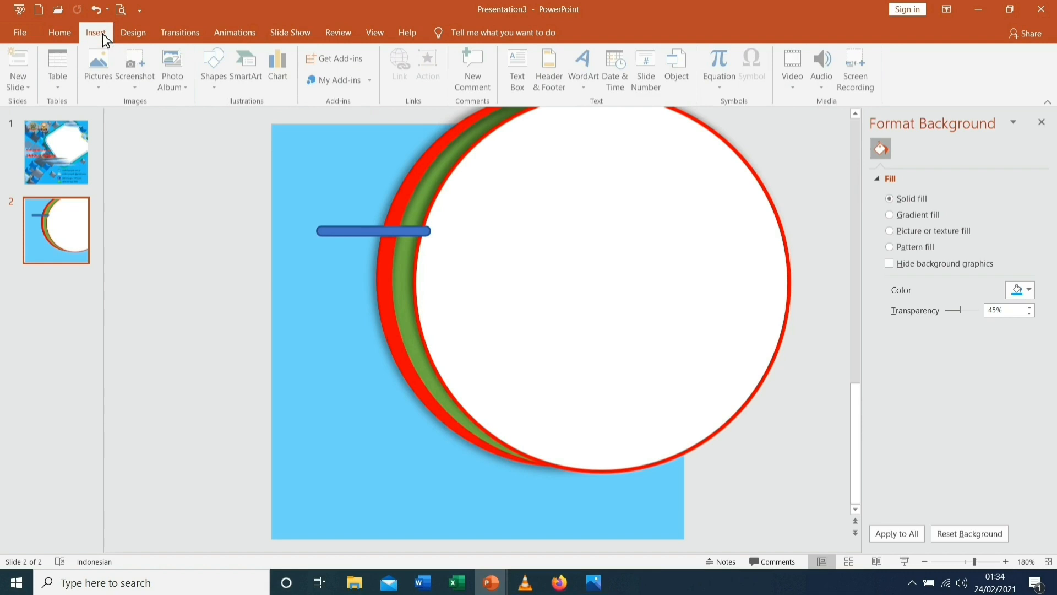
click(210, 91)
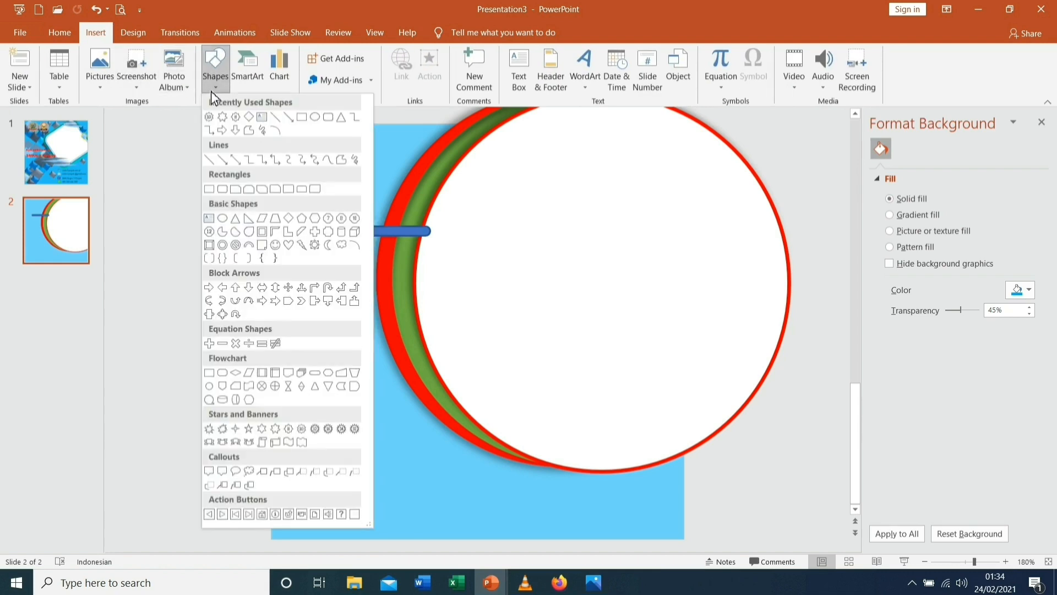
click(318, 122)
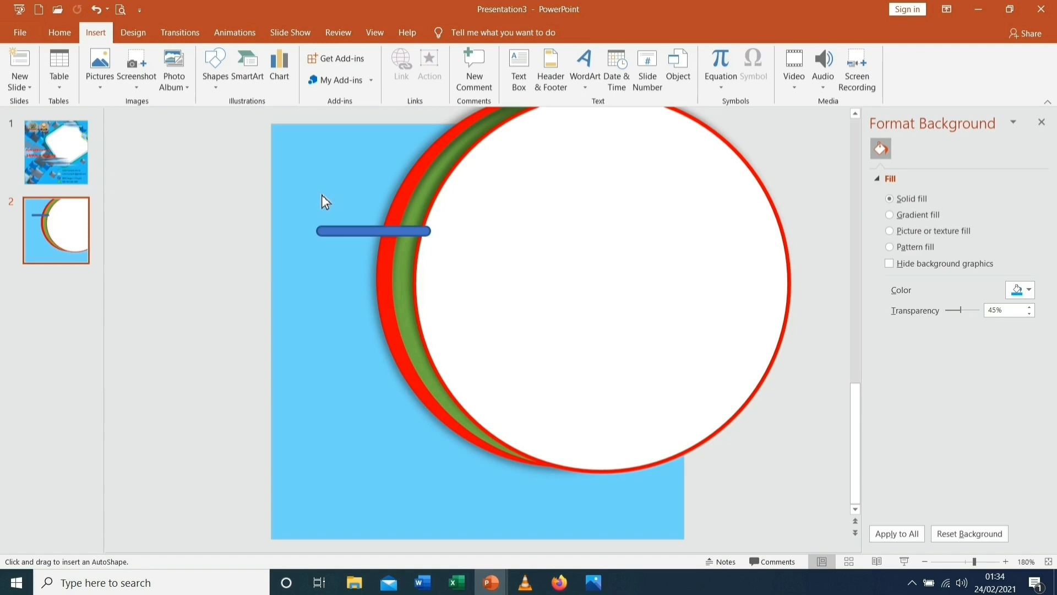
drag(334, 207, 334, 207)
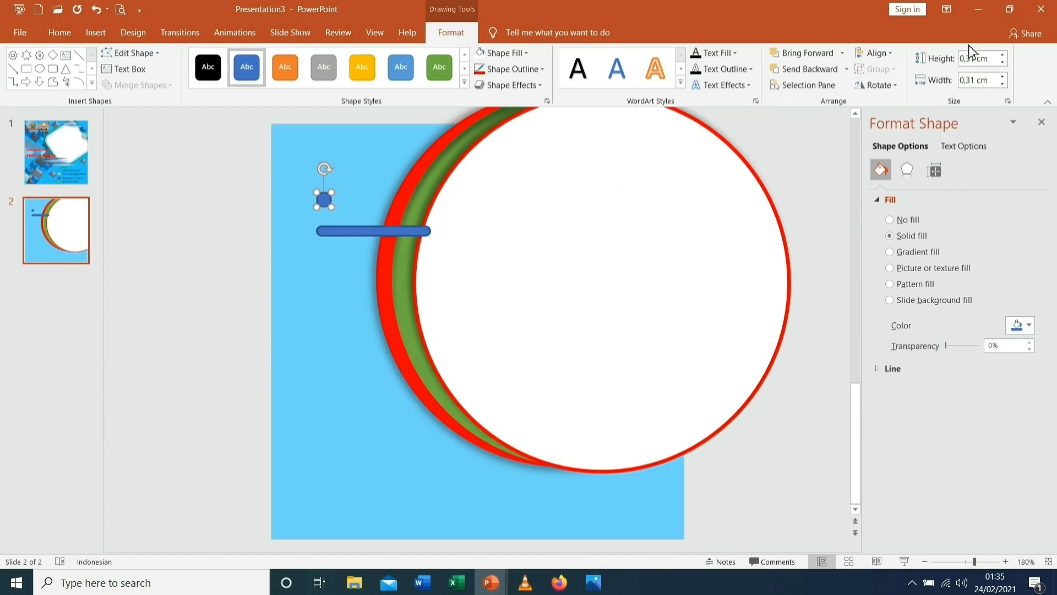
click(1003, 63)
click(1005, 86)
Remove the outlines from both the dot and the blue bar
click(543, 70)
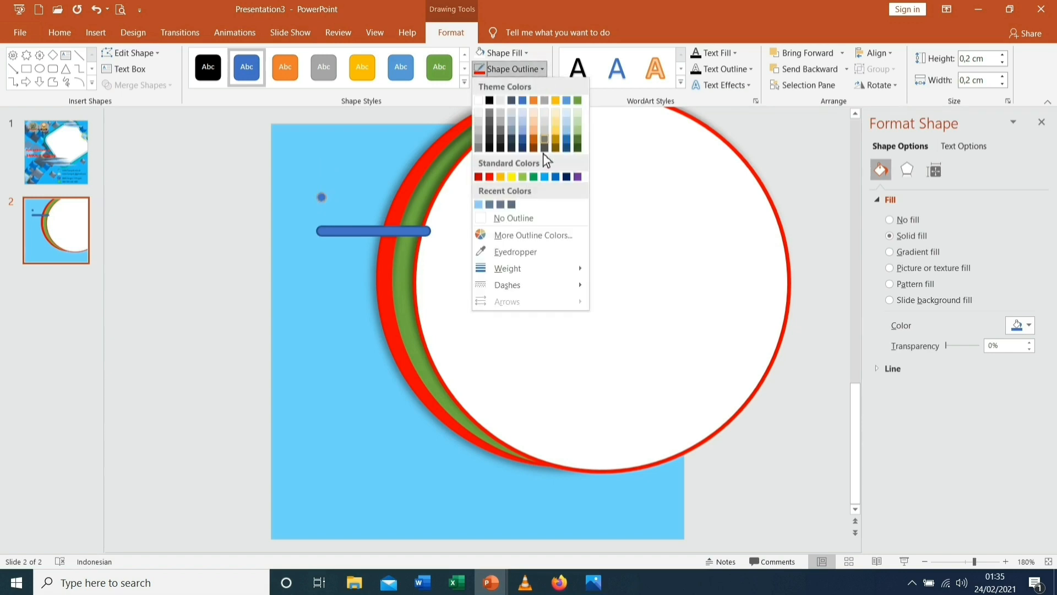
click(526, 224)
click(389, 233)
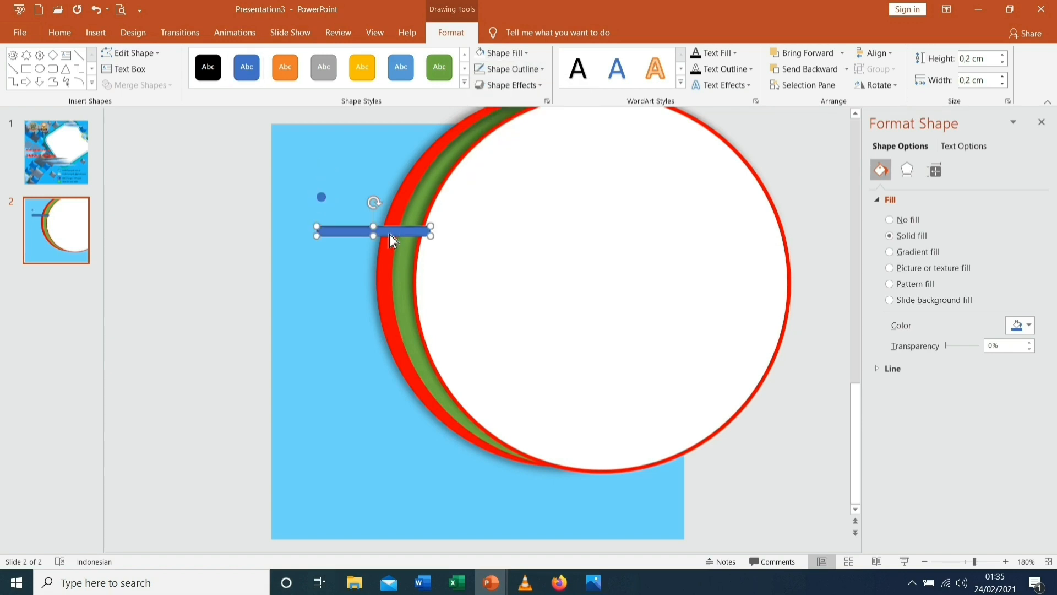
click(547, 70)
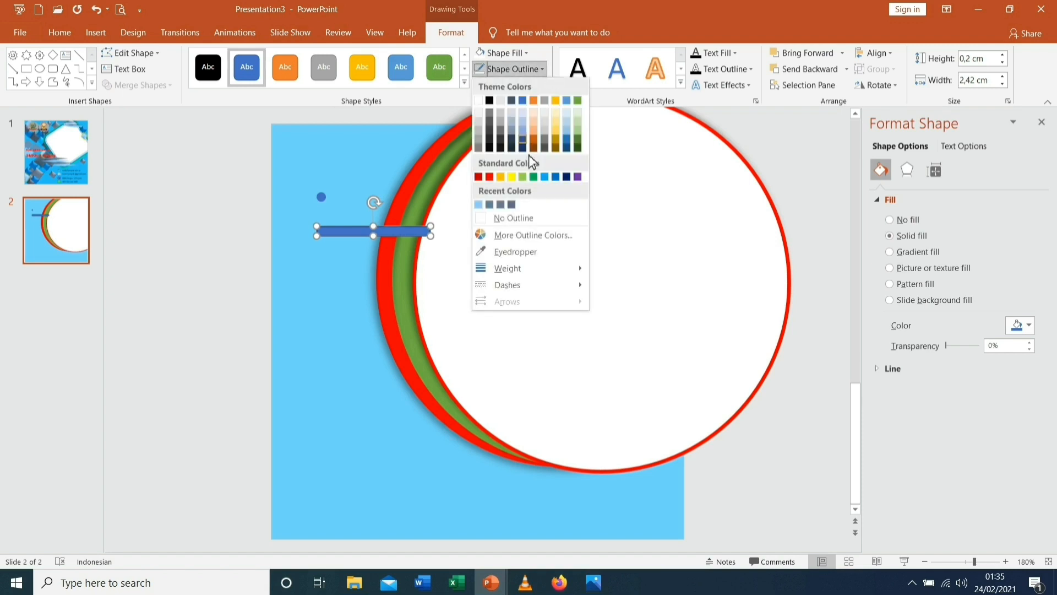
click(526, 221)
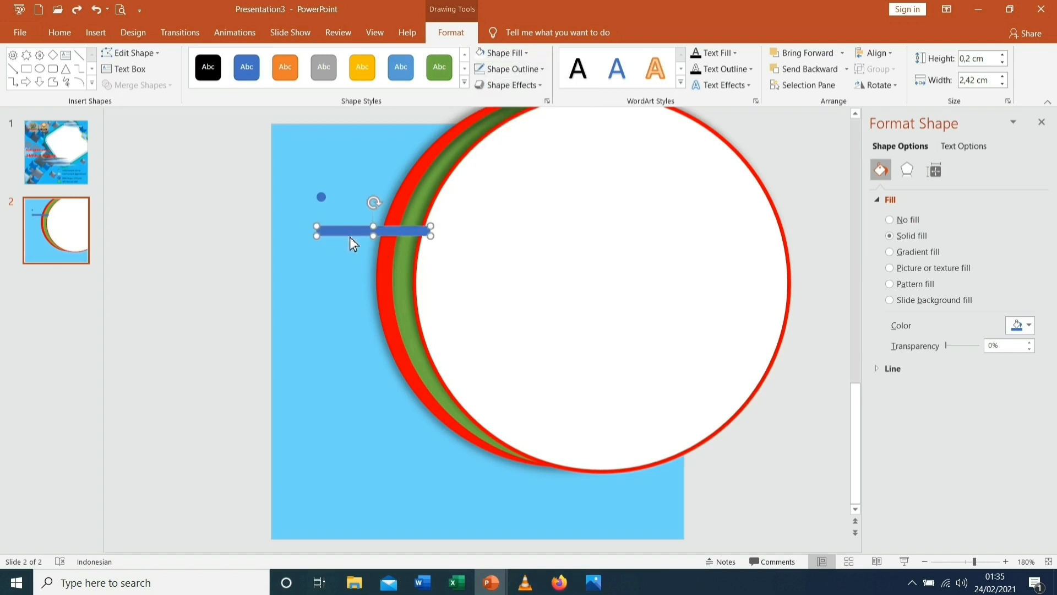
Move the bar level with the dot and shorten it to 1,4 cm wide
drag(348, 233, 359, 204)
mouse_move(358, 204)
mouse_down()
mouse_move(371, 199)
mouse_move(349, 199)
mouse_up()
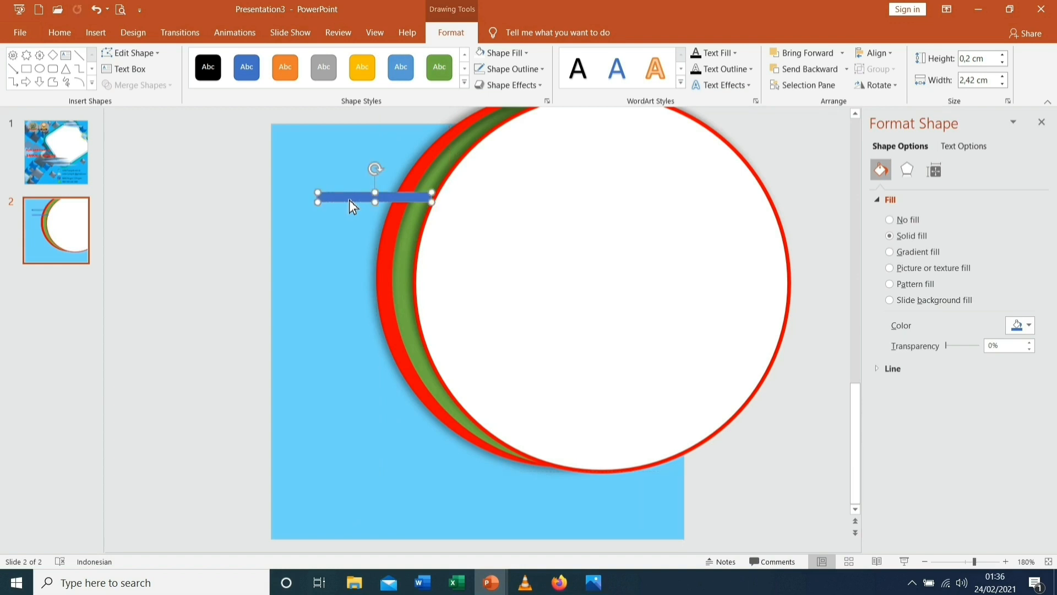
key(Right)
key(Right)
key(Right)
key(Right)
key(Right)
key(Right)
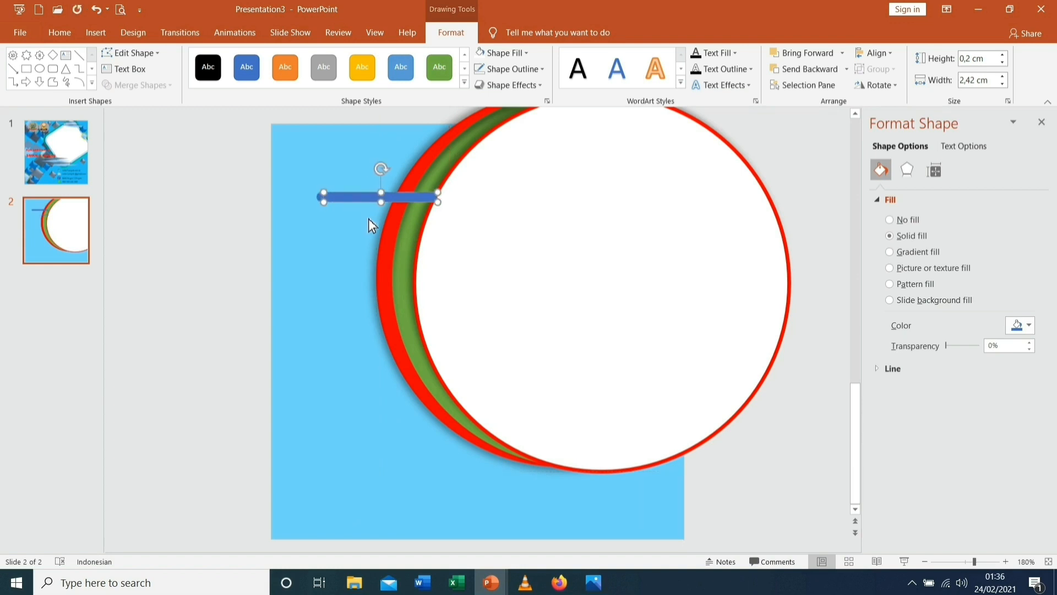
key(Left)
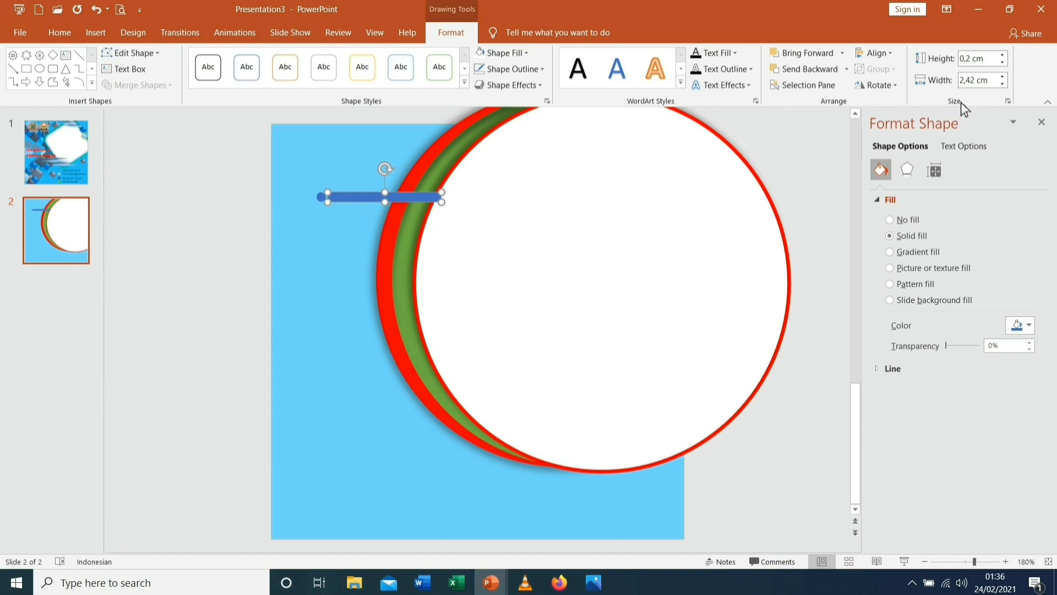
click(1005, 85)
click(1005, 84)
click(1005, 84)
click(1005, 84)
click(1005, 85)
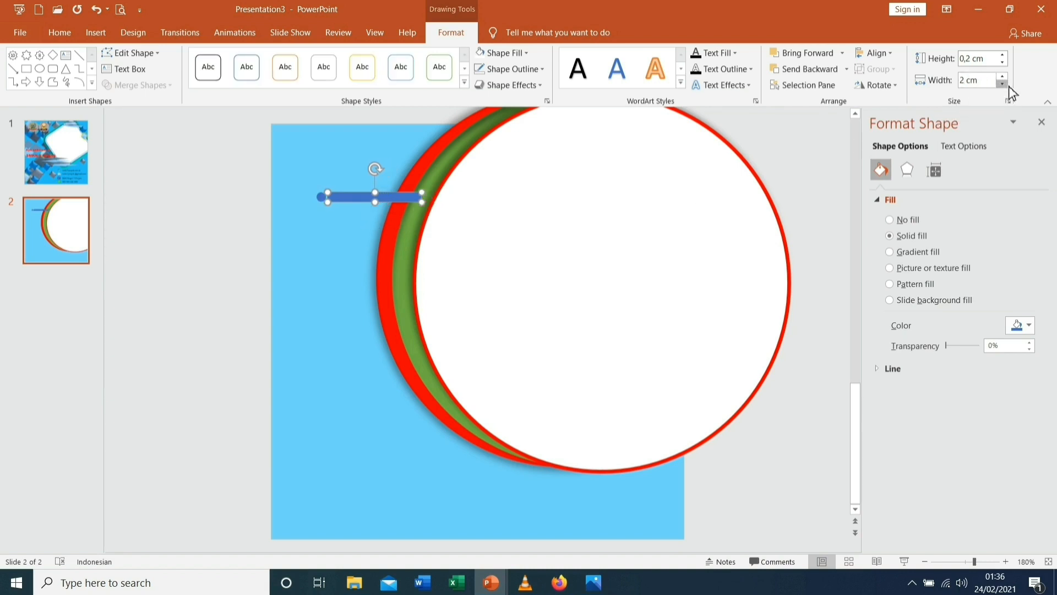
click(1005, 84)
click(1006, 84)
click(1005, 85)
click(1006, 84)
click(1006, 85)
click(1005, 84)
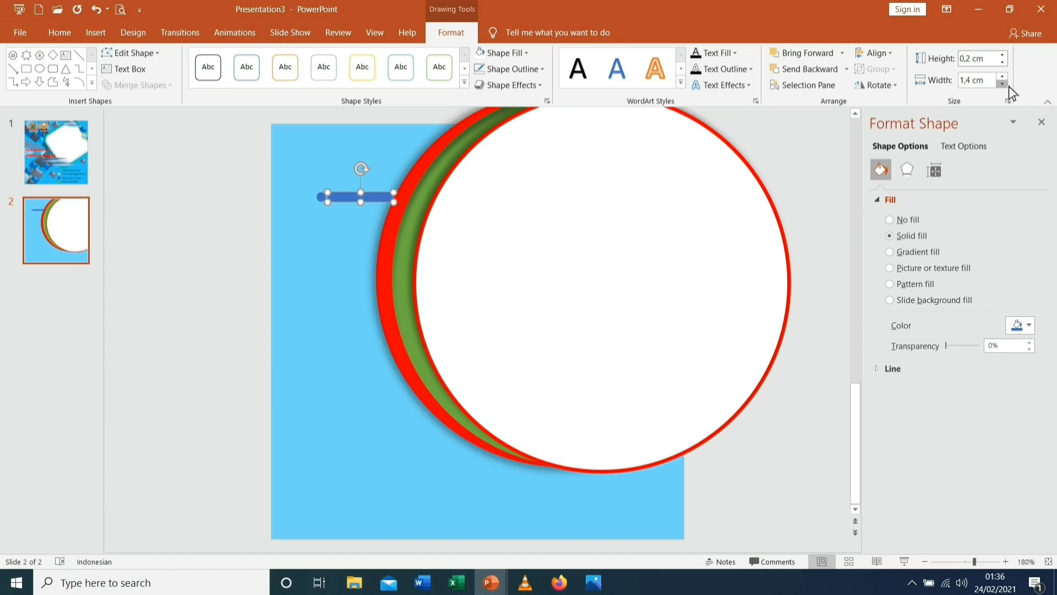
Place a copy of the blue dot at the bar's right end
click(349, 261)
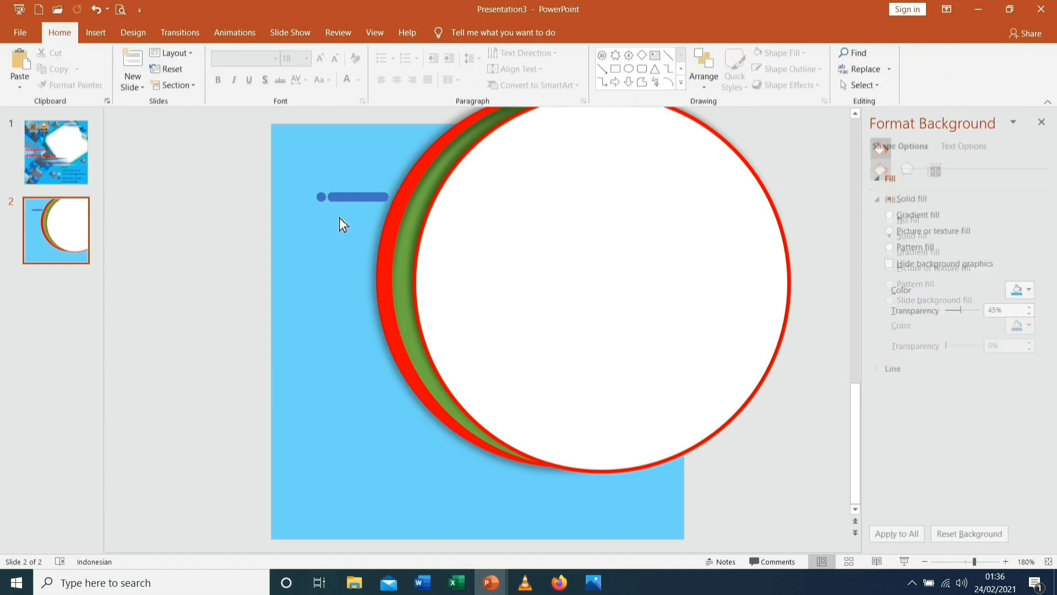
click(321, 197)
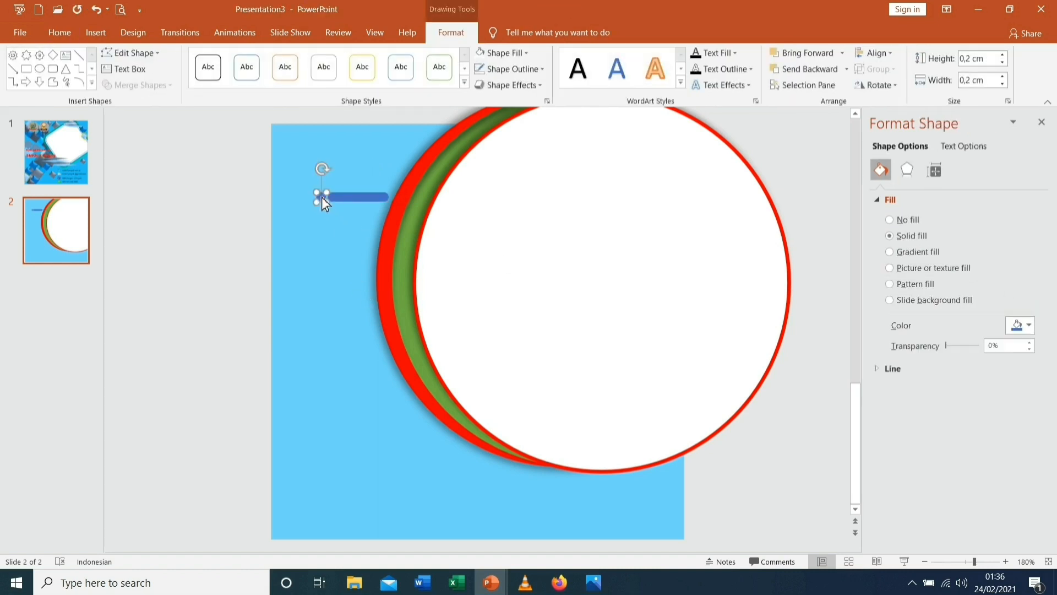
drag(345, 220, 399, 200)
click(375, 231)
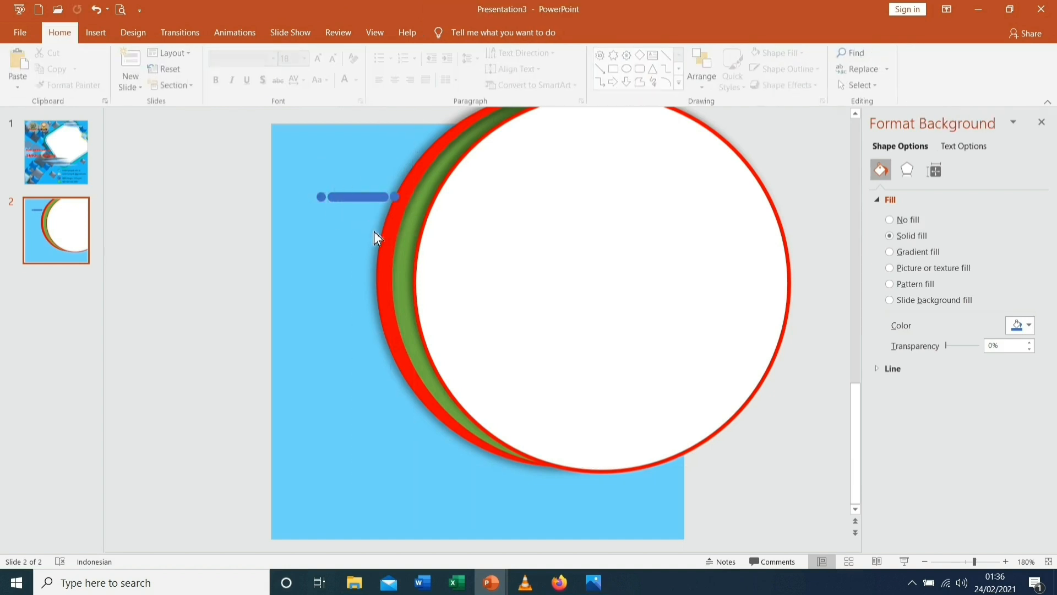
click(398, 200)
click(361, 234)
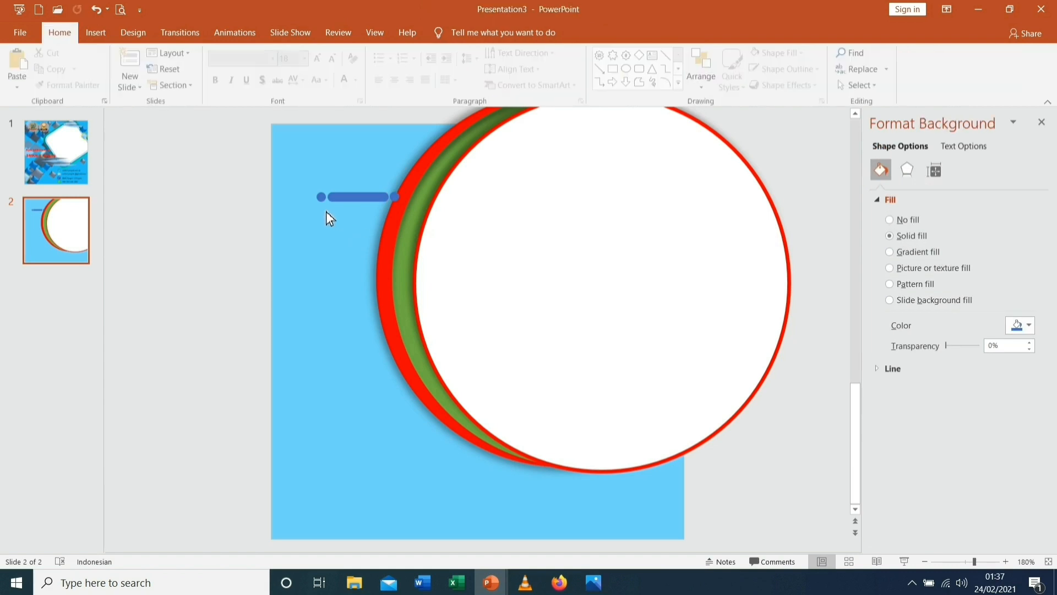
Duplicate the blue bar and place the copy in line to the right of the original
click(355, 199)
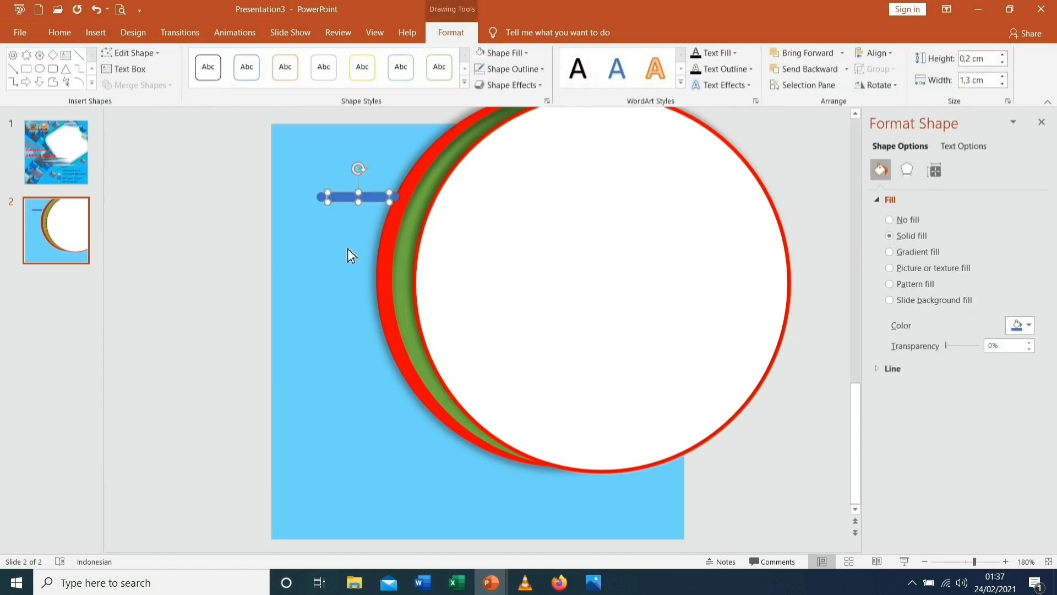
click(348, 249)
click(348, 198)
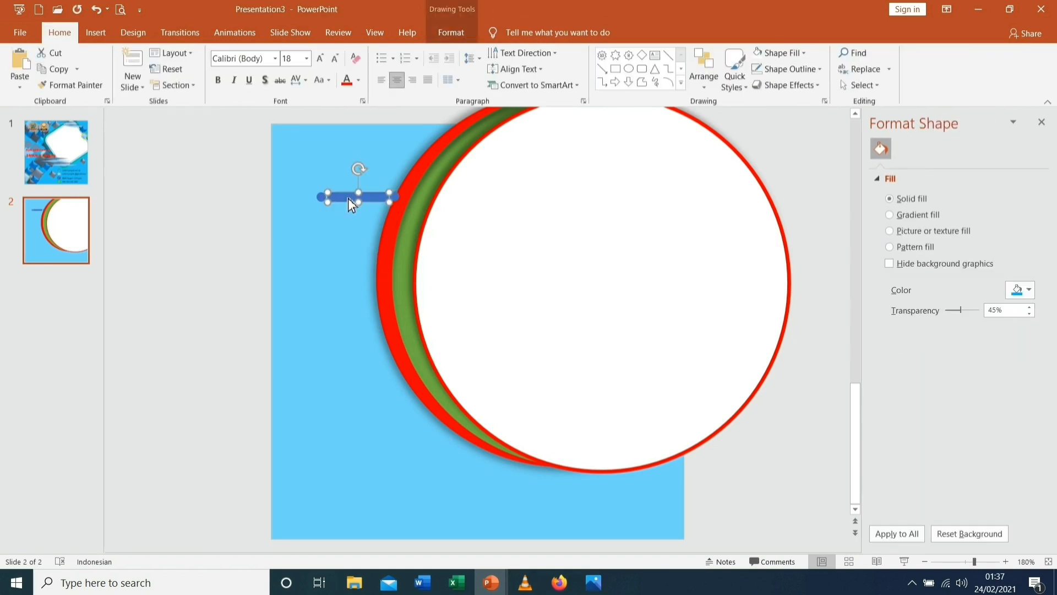
key(ctrl+d)
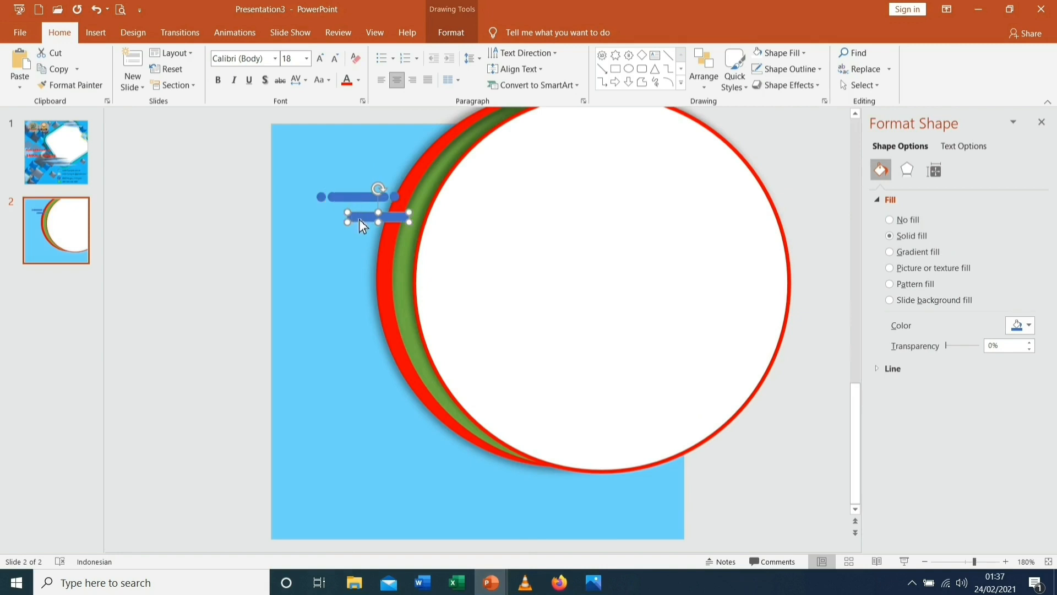
drag(359, 219, 416, 202)
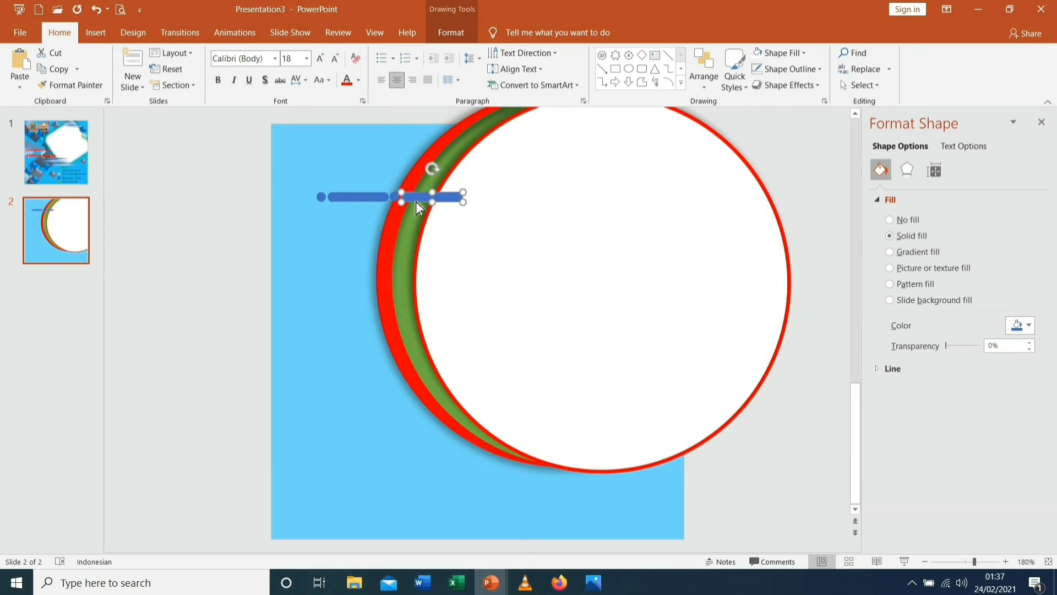
Narrow the copied bar to 1 cm wide
click(349, 288)
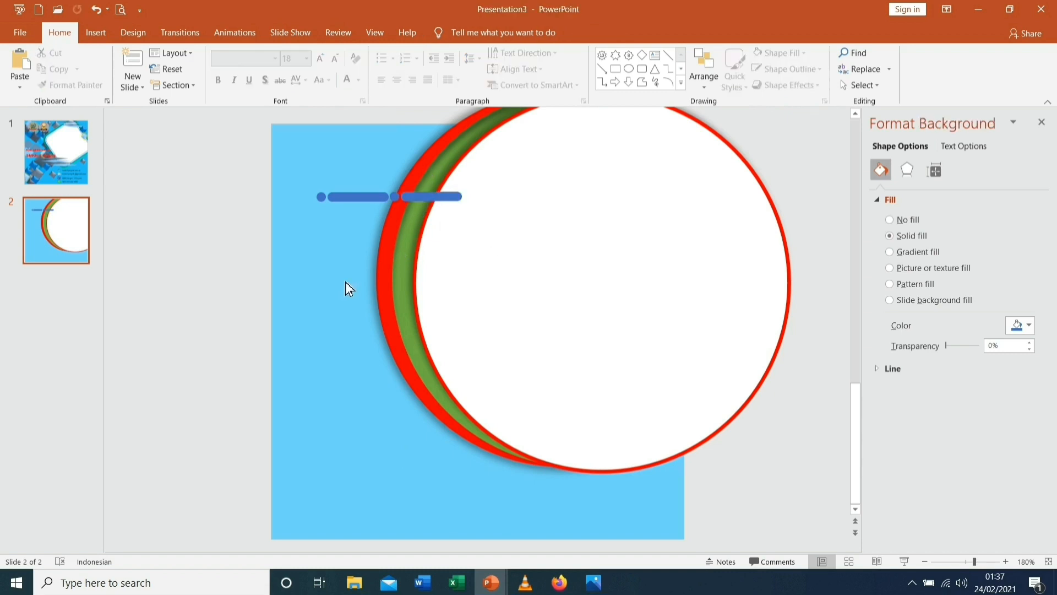
click(419, 199)
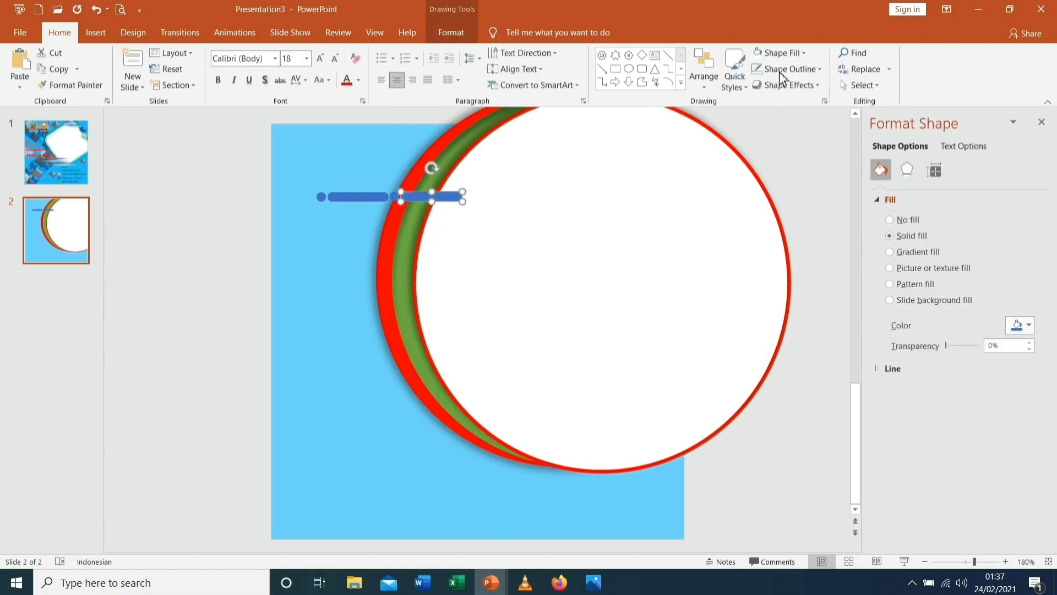
click(469, 36)
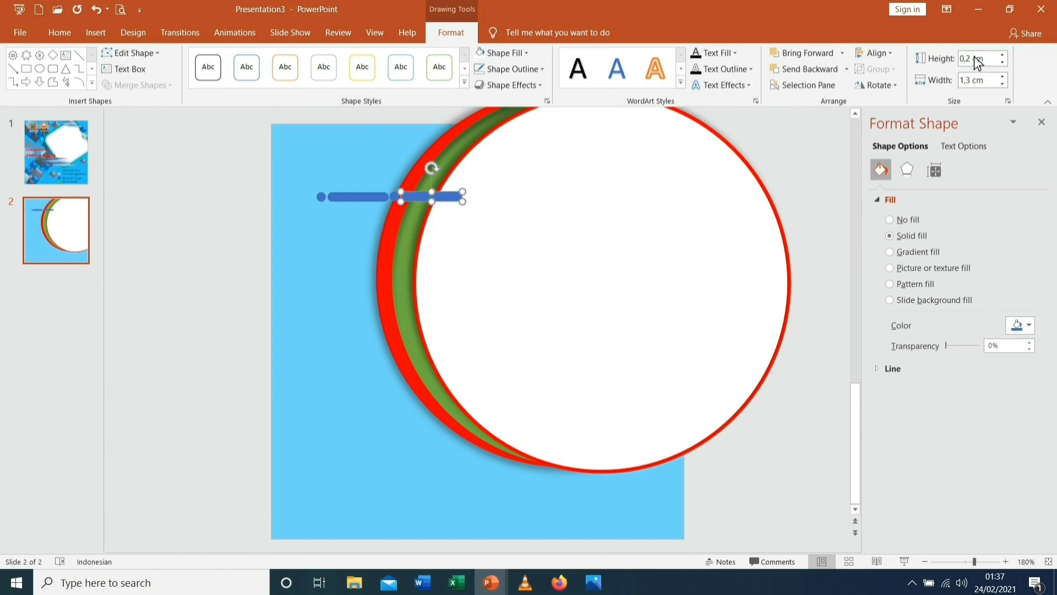
click(1006, 84)
click(1005, 84)
click(1005, 84)
click(369, 259)
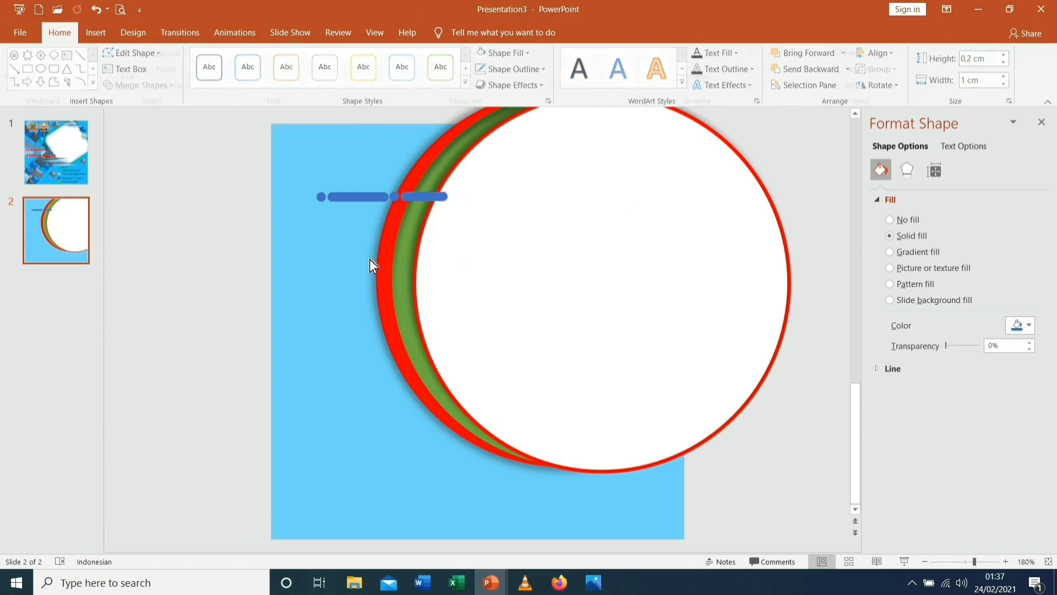
Colour the left bar green, the middle dot yellow, and the right bar purple
click(351, 200)
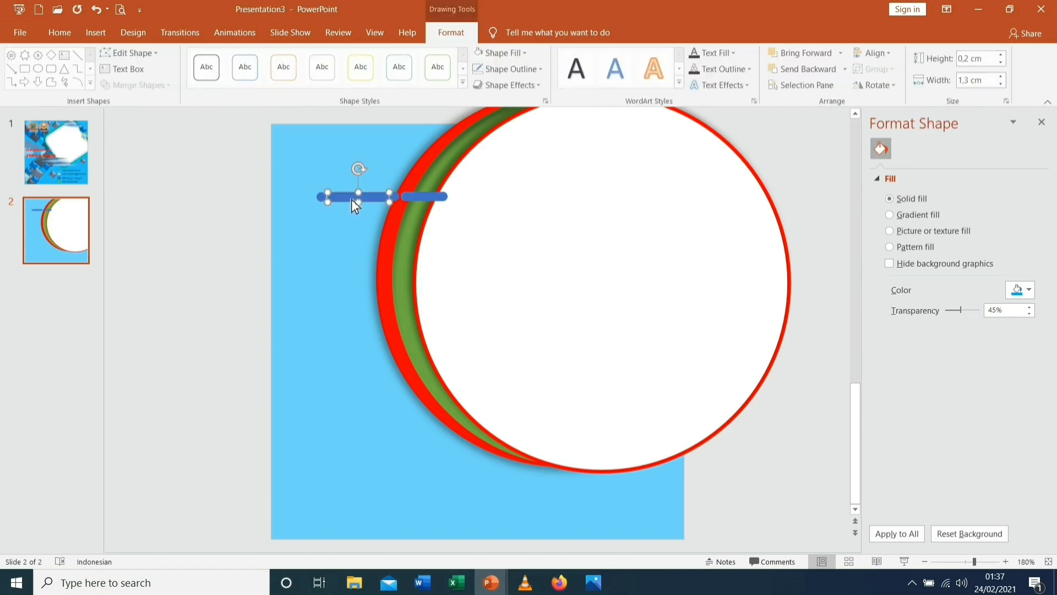
click(527, 58)
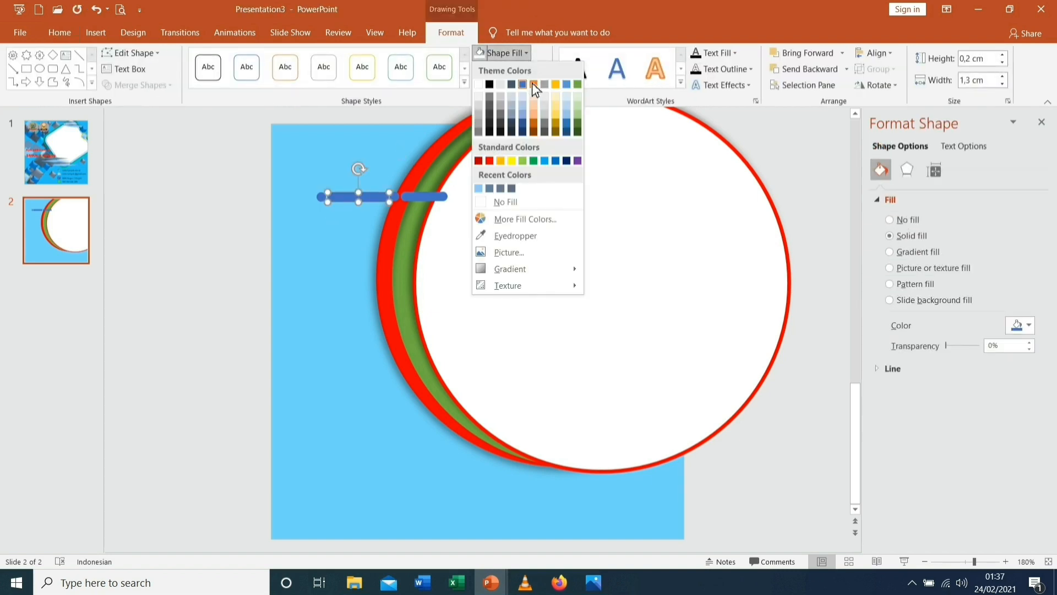
click(536, 161)
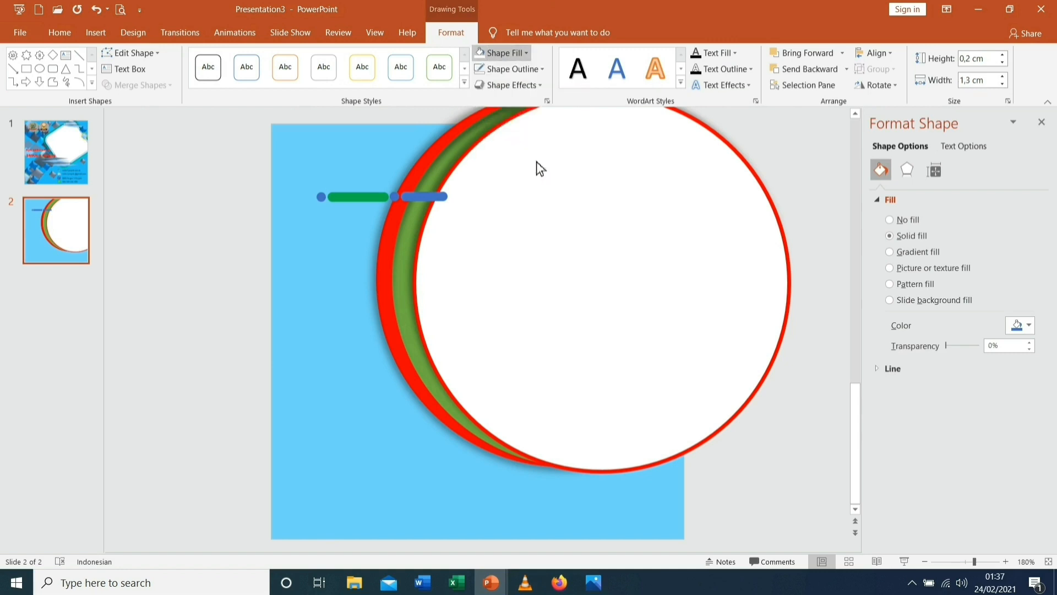
click(397, 198)
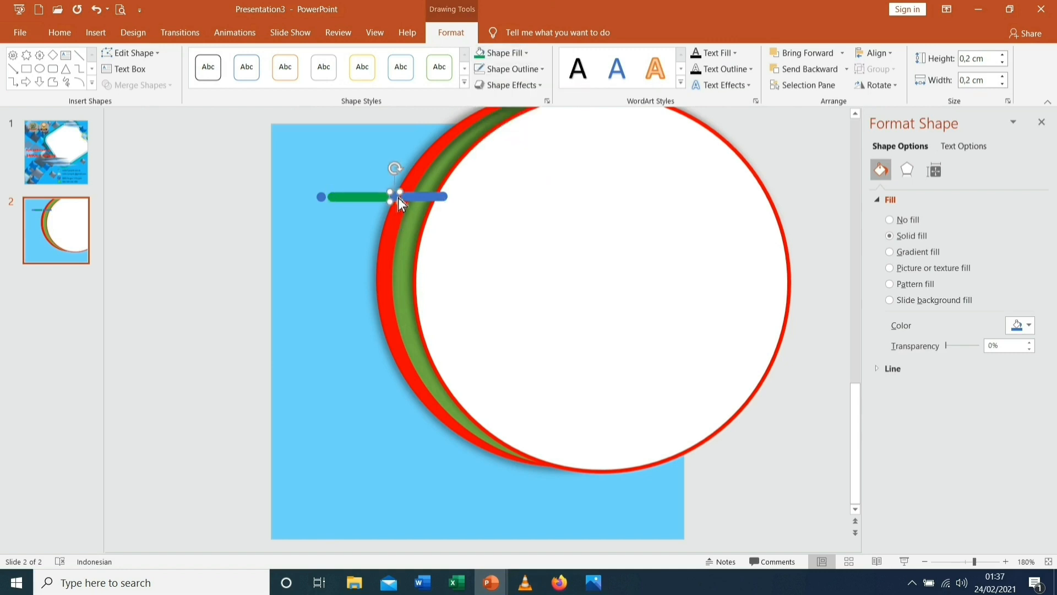
click(527, 55)
click(512, 159)
click(423, 204)
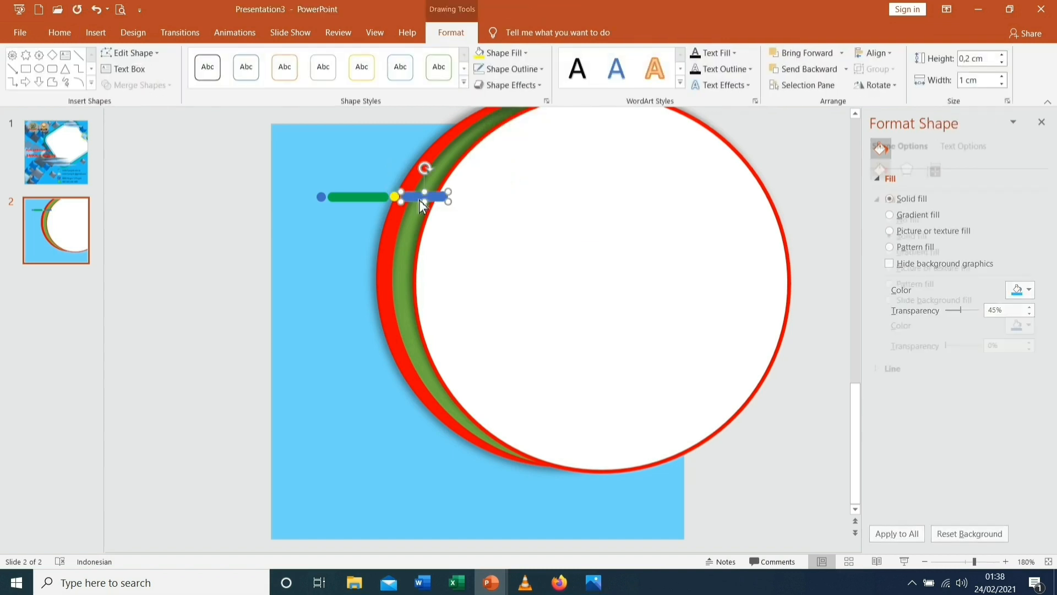
click(526, 57)
click(577, 161)
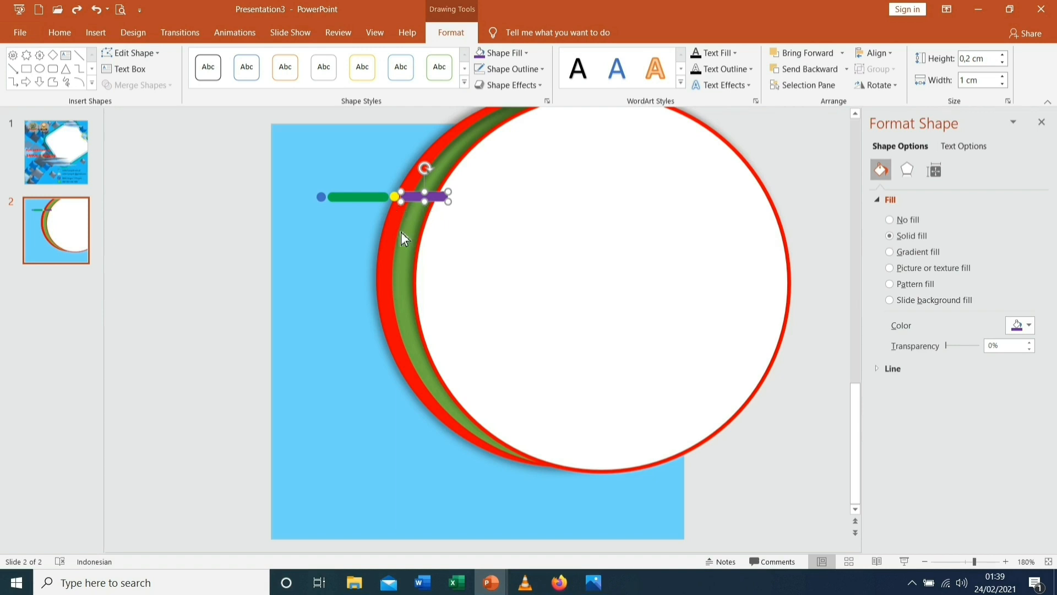
Copy the dot to the purple bar's right end and fill it blue
click(396, 198)
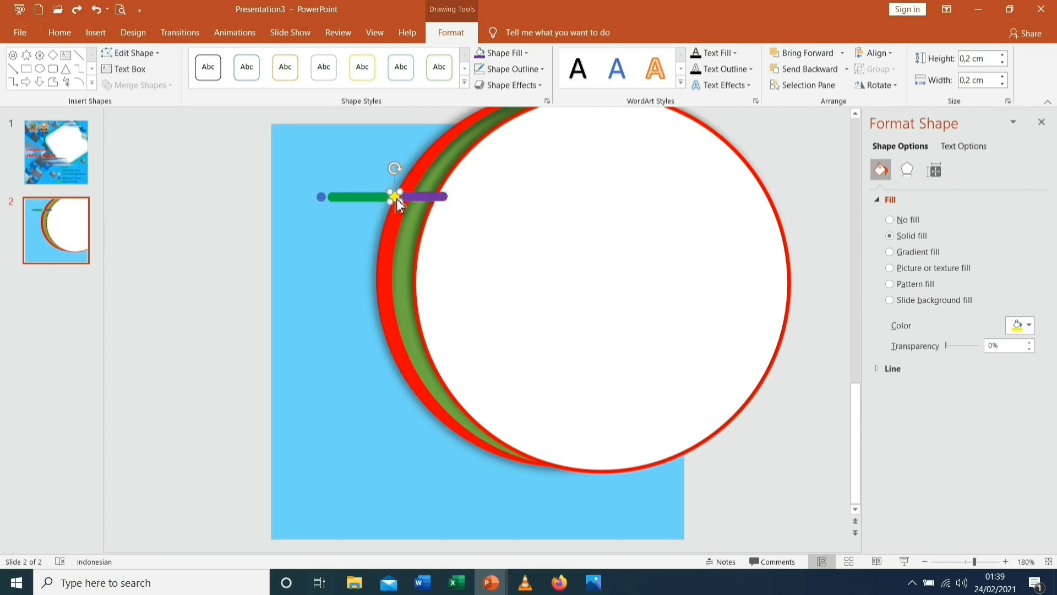
key(ctrl+d)
drag(415, 219, 456, 200)
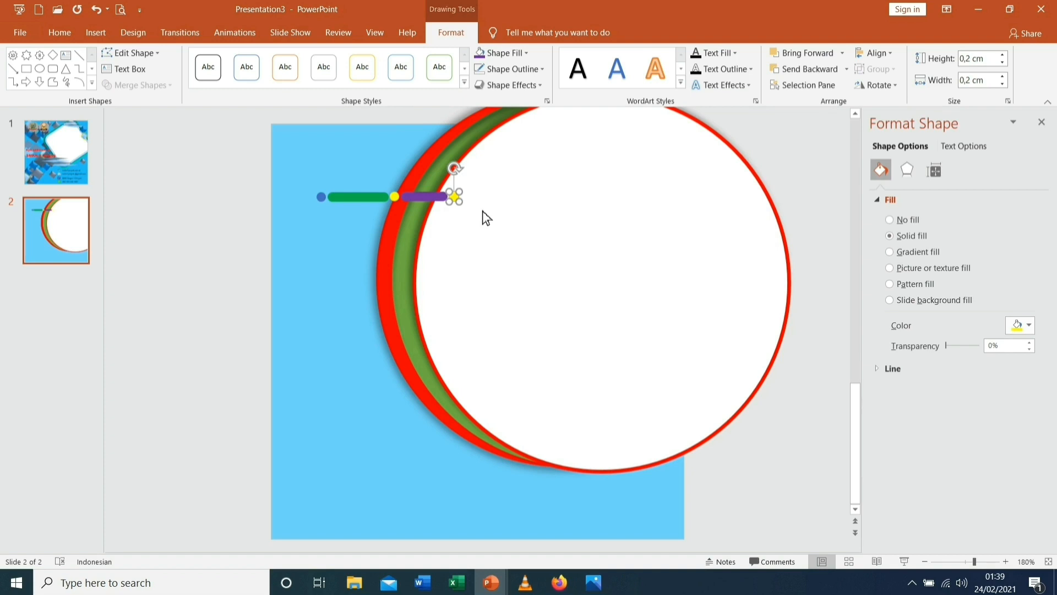
click(518, 53)
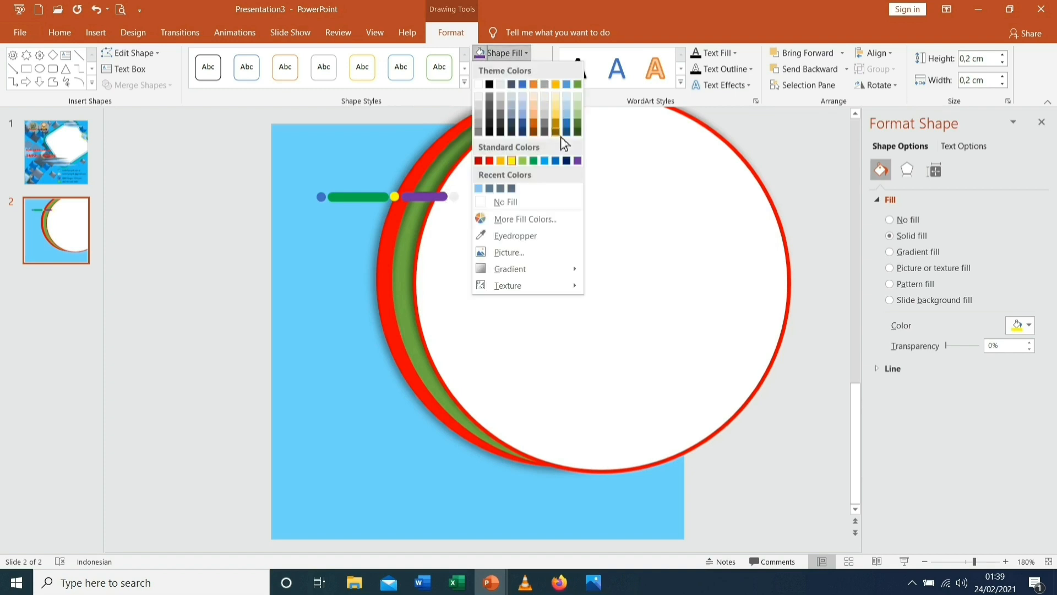
click(547, 163)
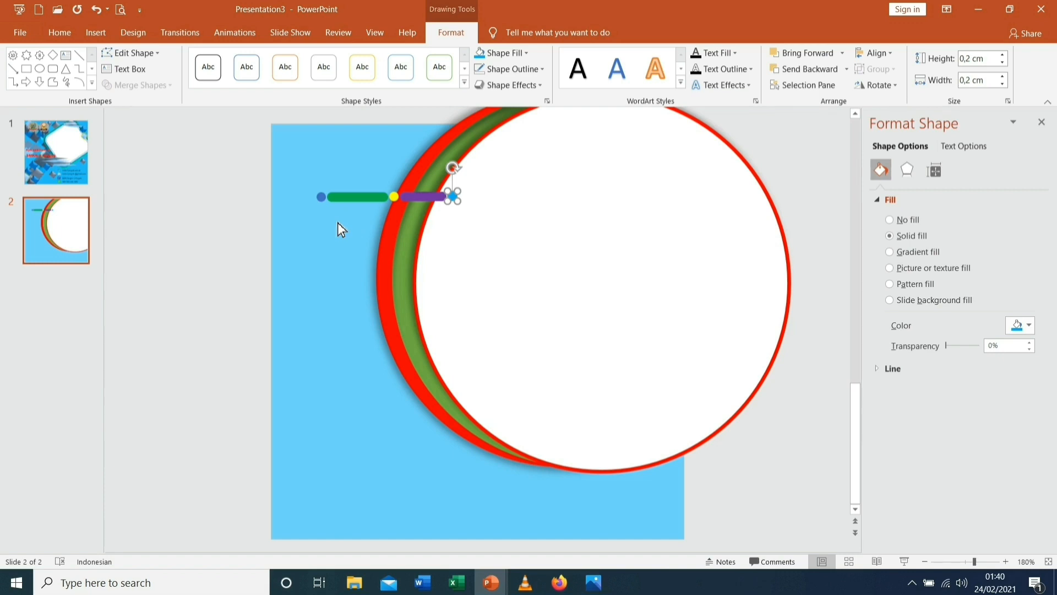
Group the bars and dots into one row, centre it on the white circle, and duplicate it below
shift+click(422, 198)
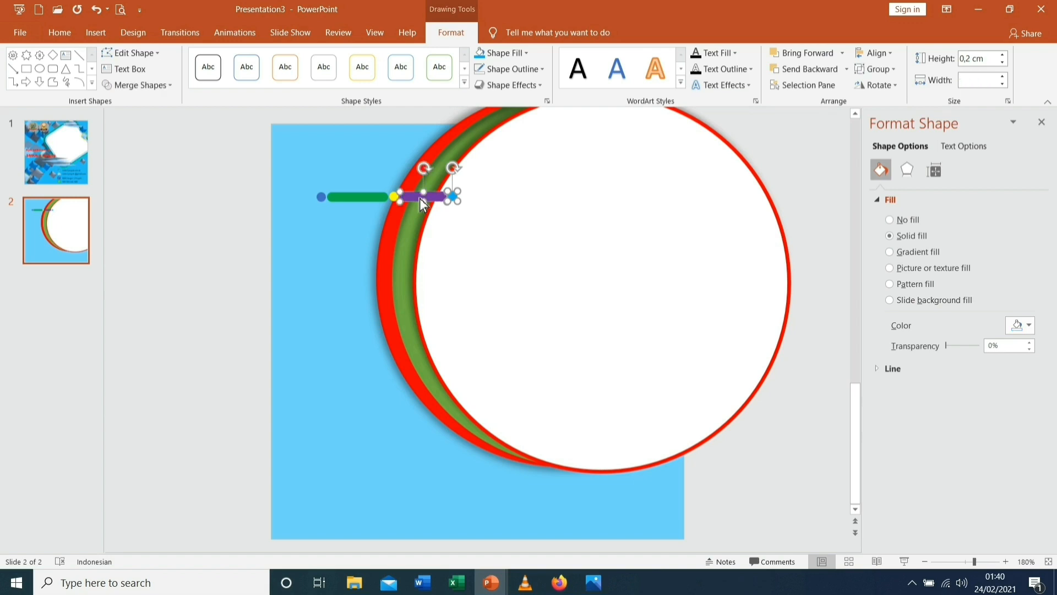
shift+click(395, 200)
shift+click(323, 200)
click(883, 77)
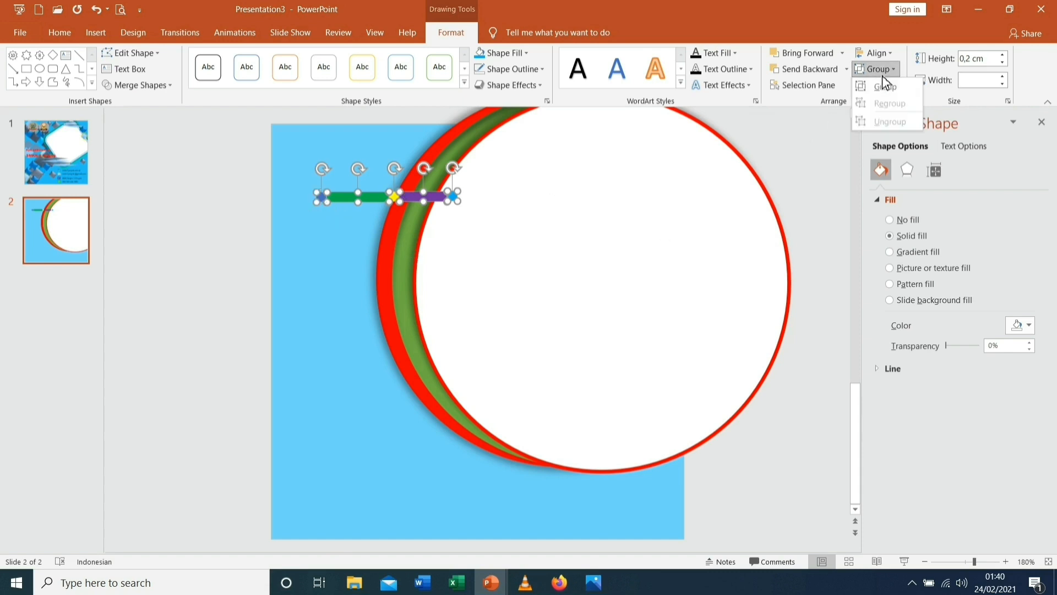
click(886, 88)
drag(443, 203, 603, 280)
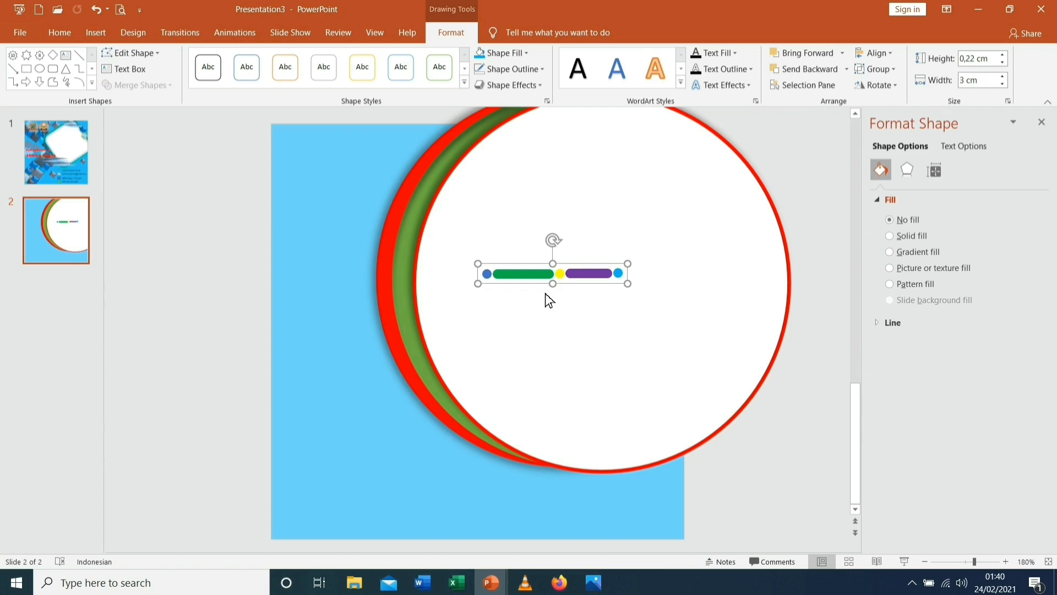
drag(531, 280, 554, 286)
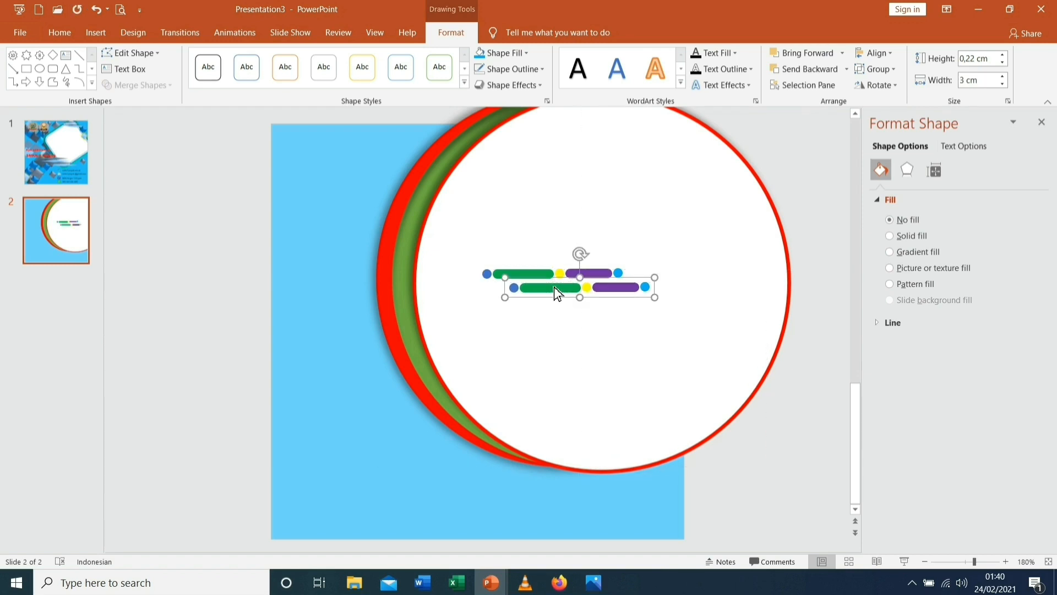
Nudge the copied row up, then make its left dot grey and first bar red
key(ctrl+Up)
key(ctrl+Up)
key(ctrl+Up)
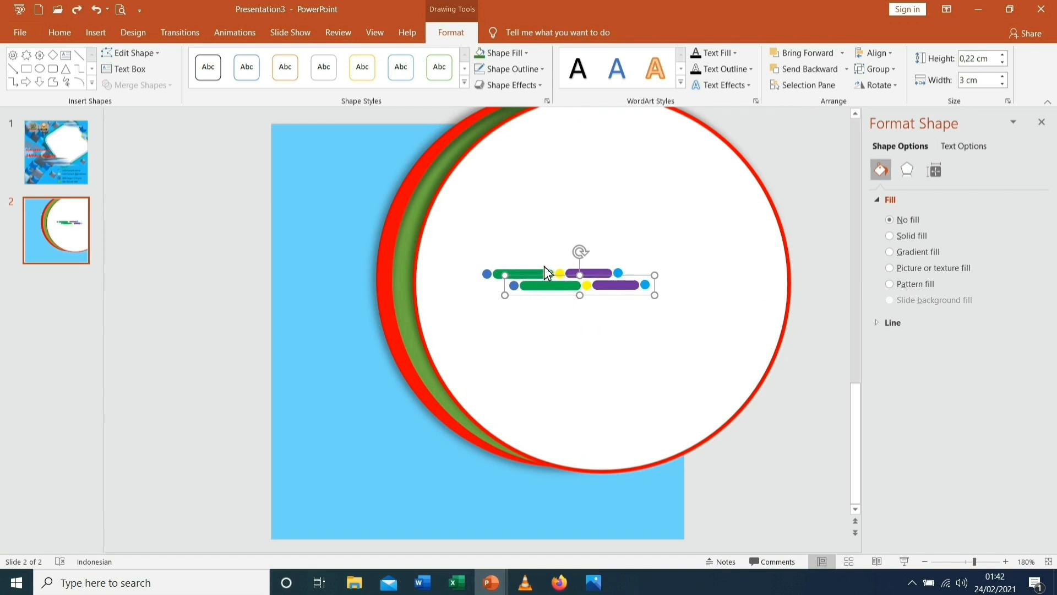
click(514, 286)
click(526, 53)
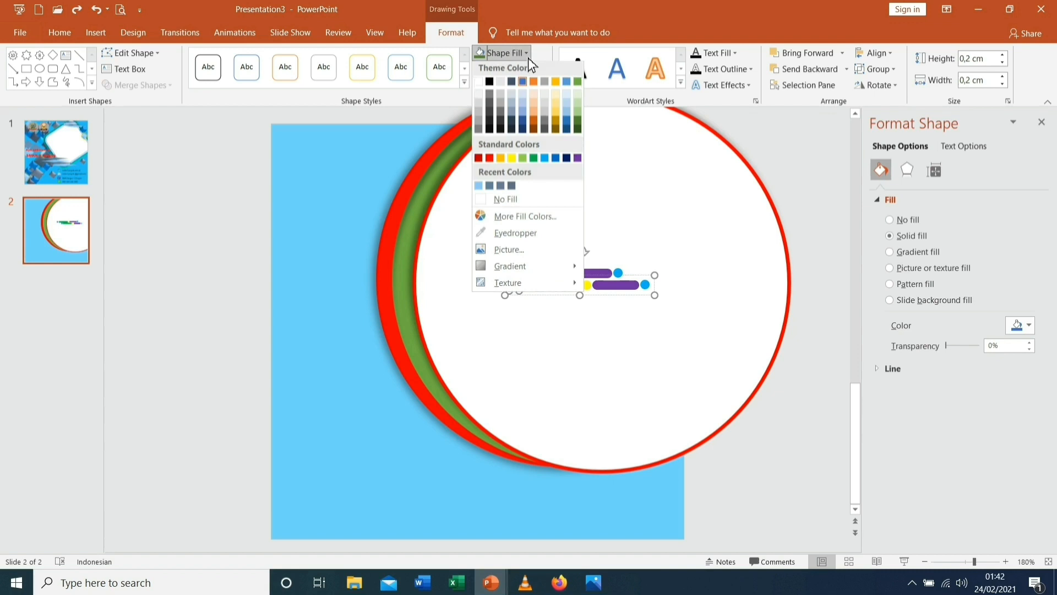
click(502, 107)
click(552, 291)
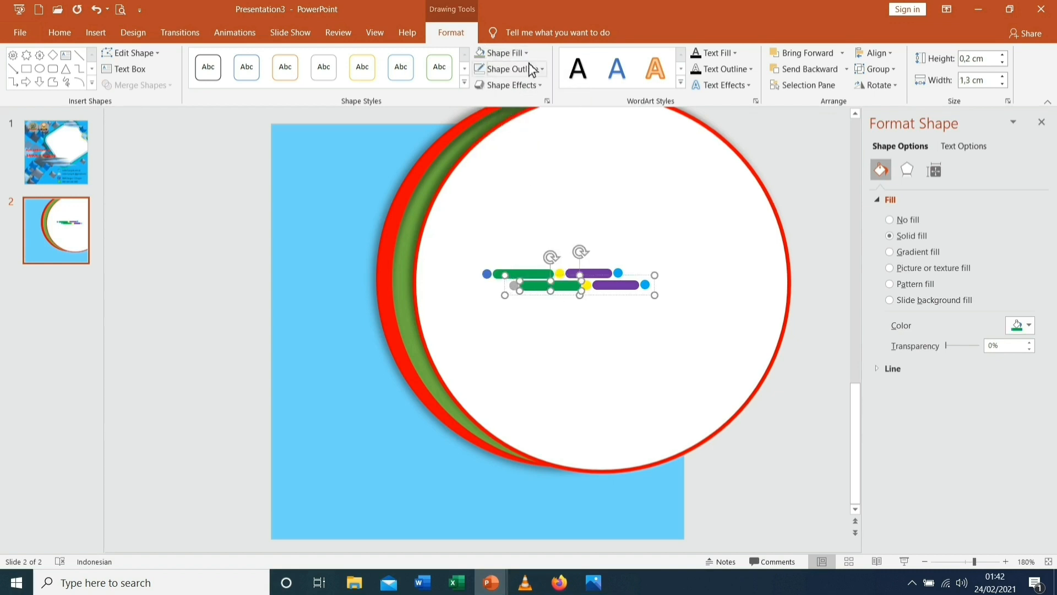
click(528, 57)
click(489, 160)
Colour the middle dot dark blue, the second bar dark green and the end dot gold
click(588, 286)
click(526, 53)
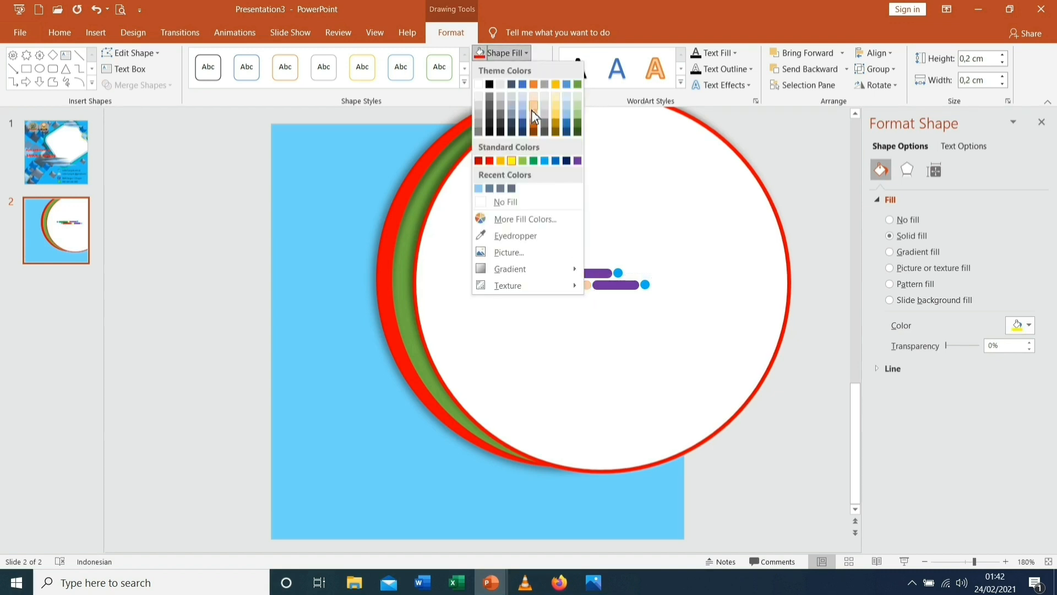
click(566, 161)
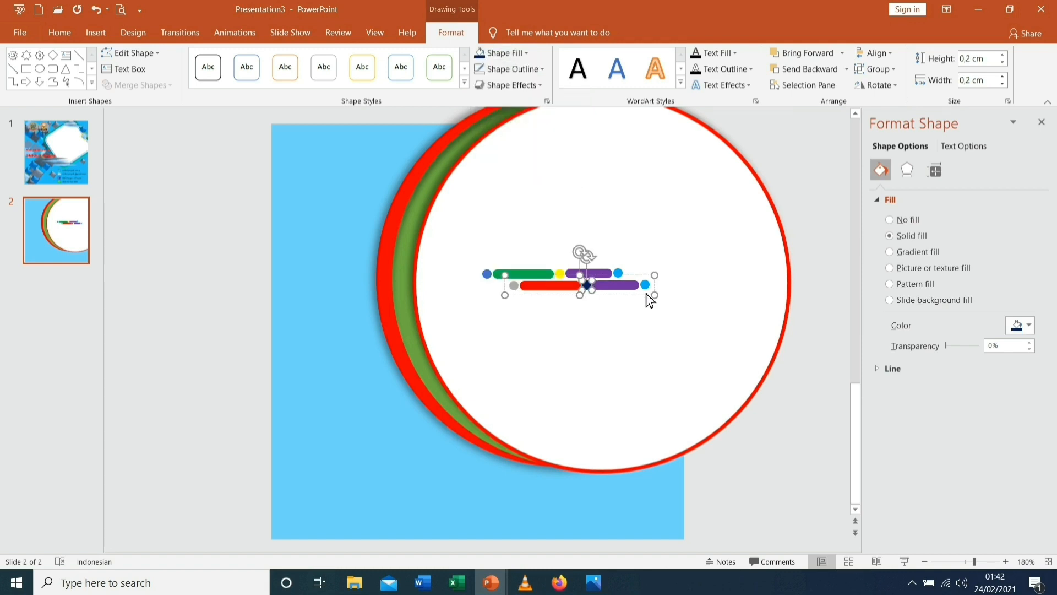
click(622, 285)
click(526, 52)
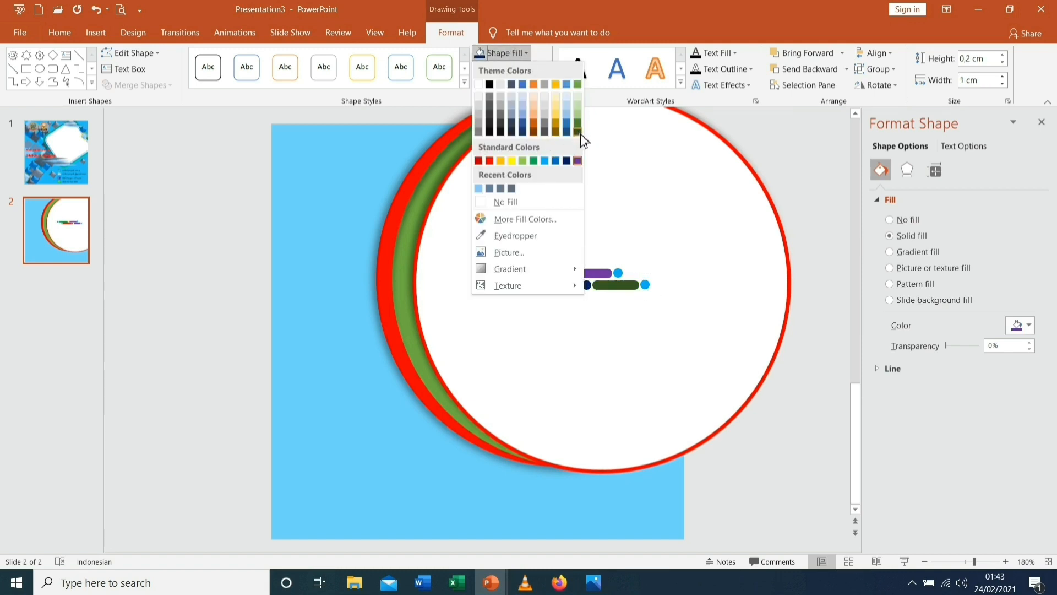
click(578, 132)
click(646, 285)
click(527, 53)
click(563, 125)
click(602, 291)
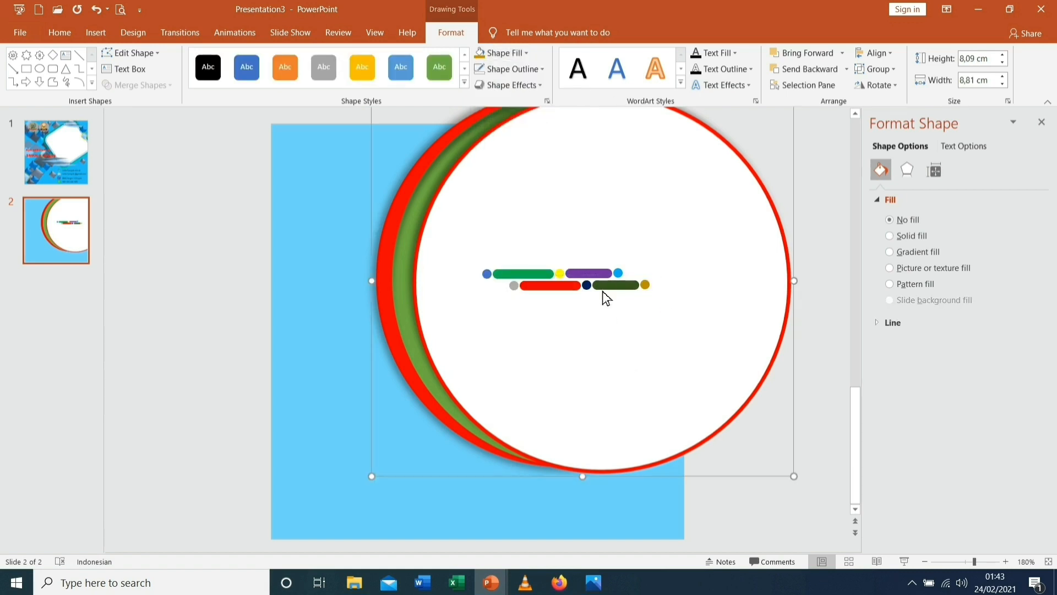
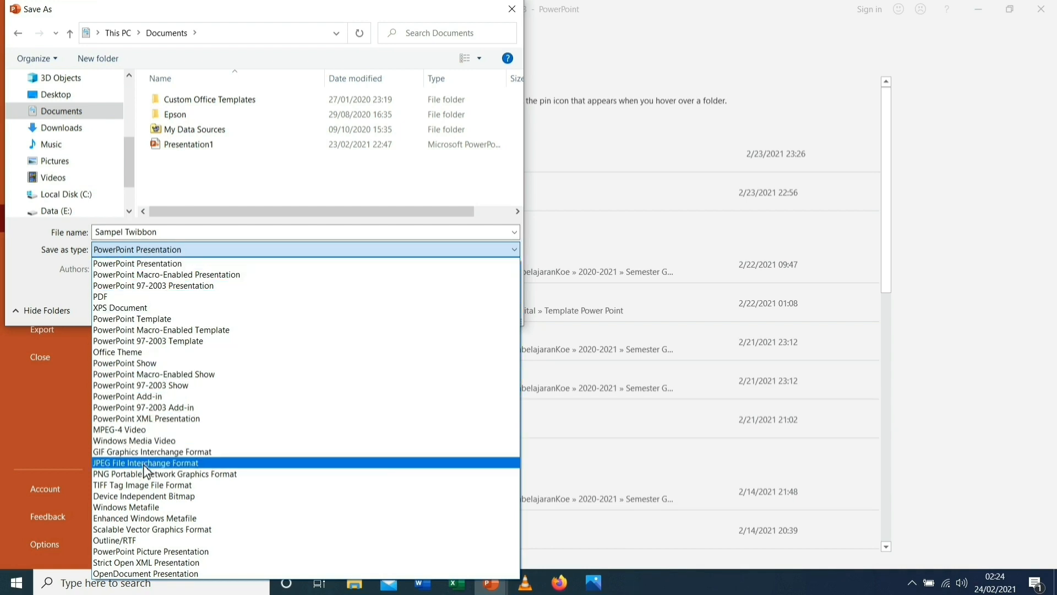
Save only slide 1 as the JPEG 'Sampel Twibbon' in Documents
click(157, 466)
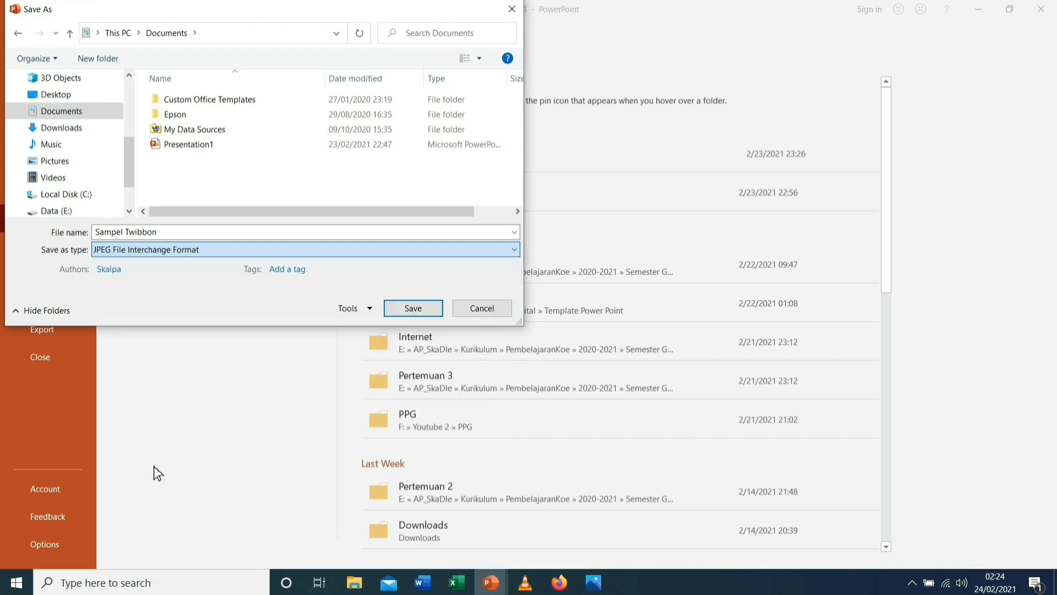
click(413, 310)
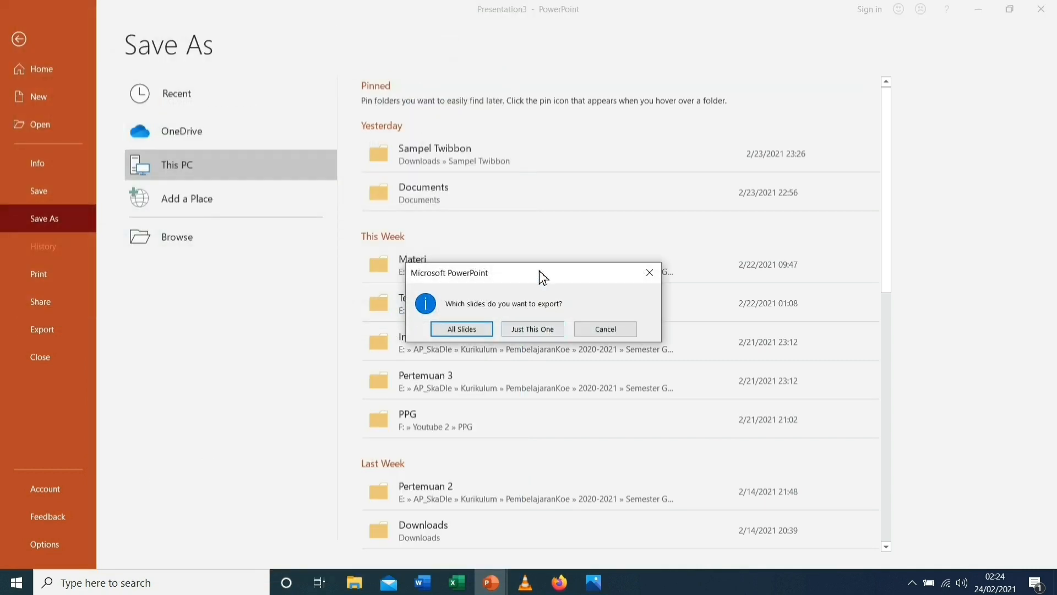
click(533, 330)
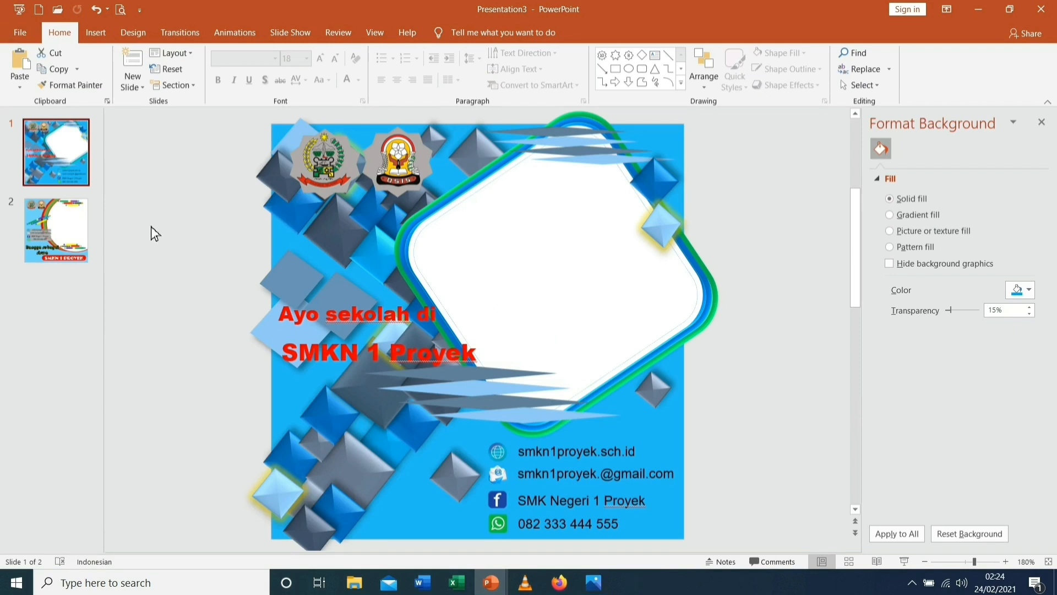
Export slide 2 alone as the JPEG 'Sampel Twibbon 2' in Documents via Save As
click(71, 237)
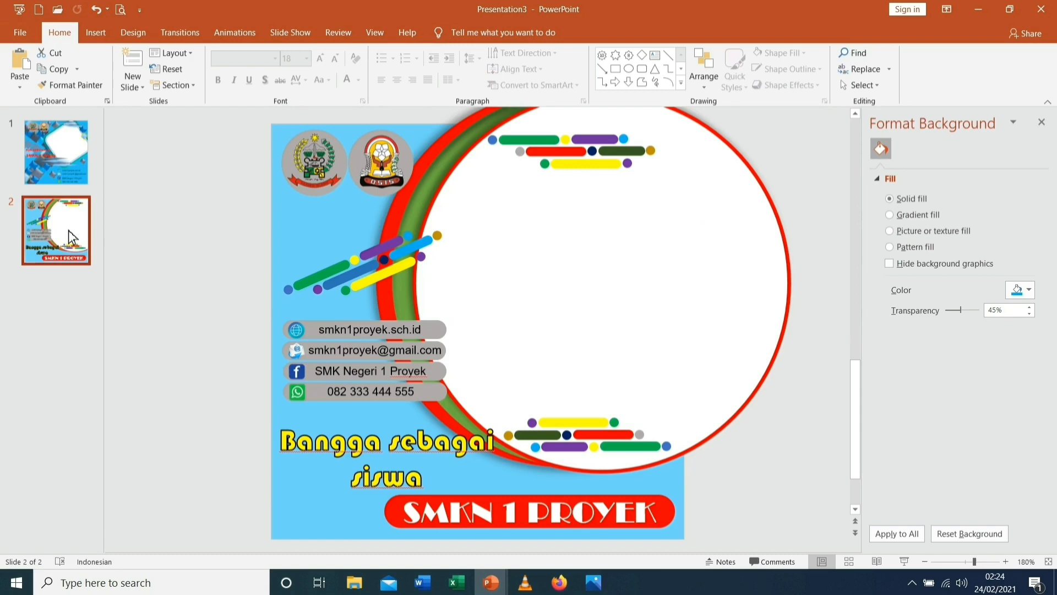
click(20, 35)
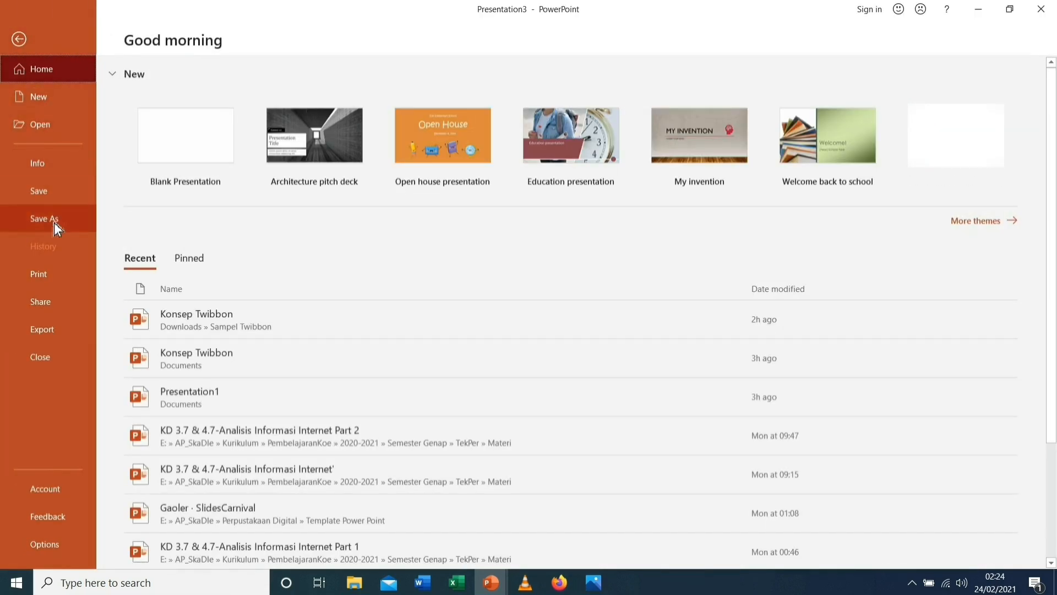
click(54, 222)
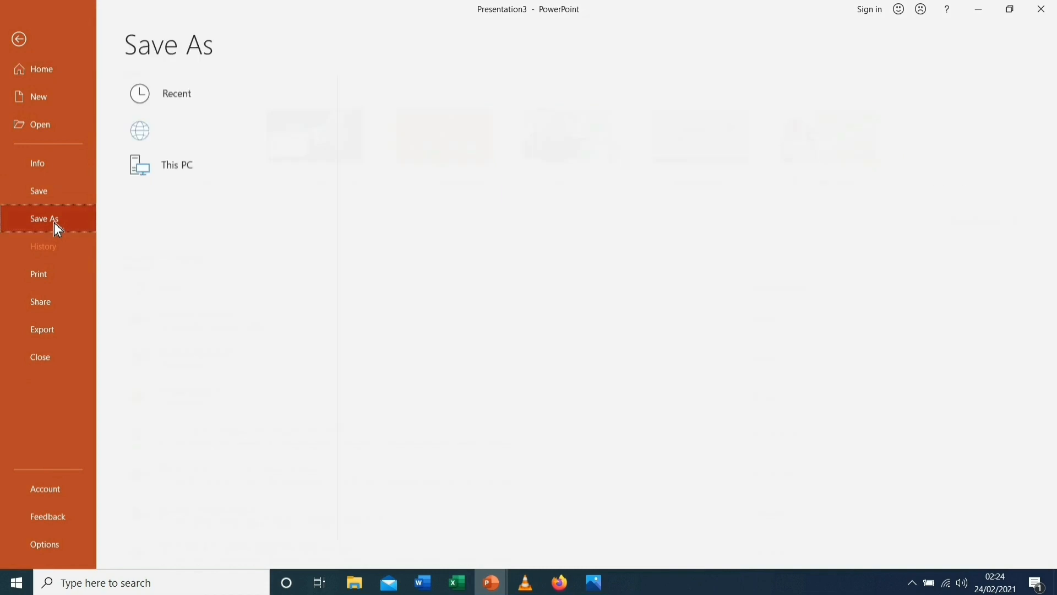
double_click(193, 169)
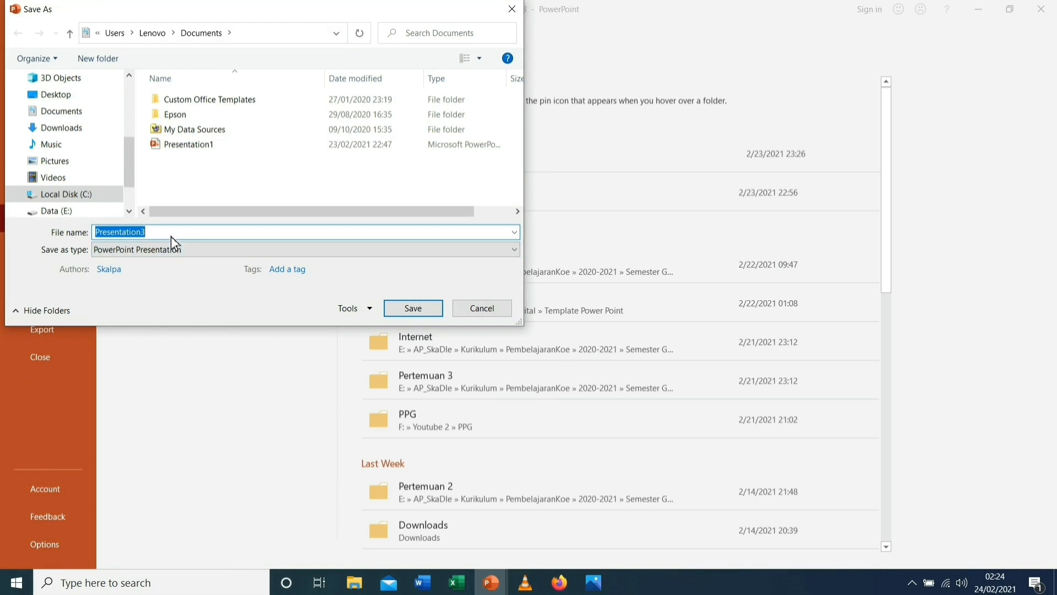
text(Sam)
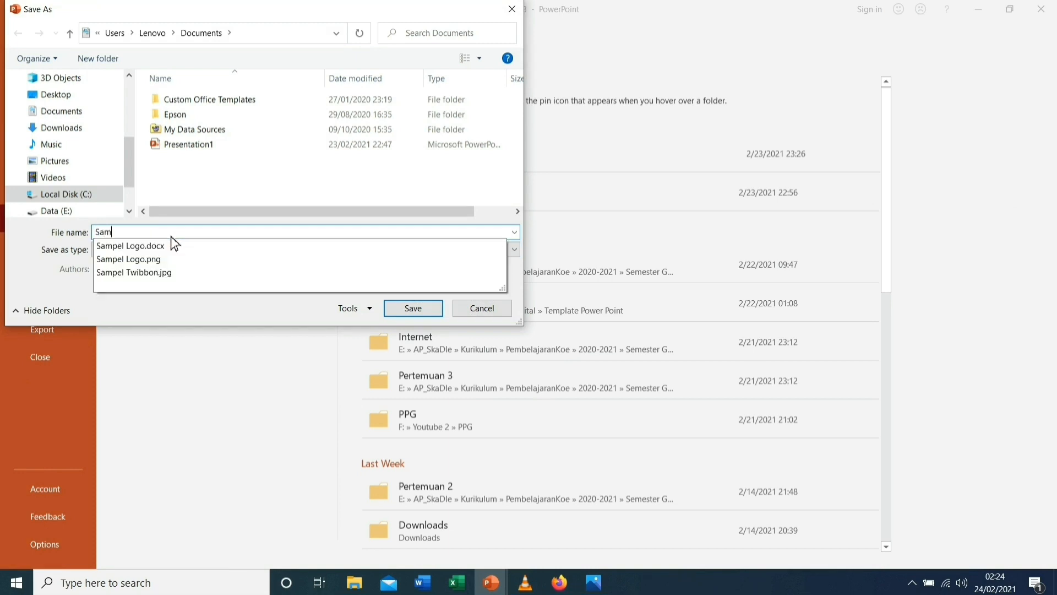
text(pel T)
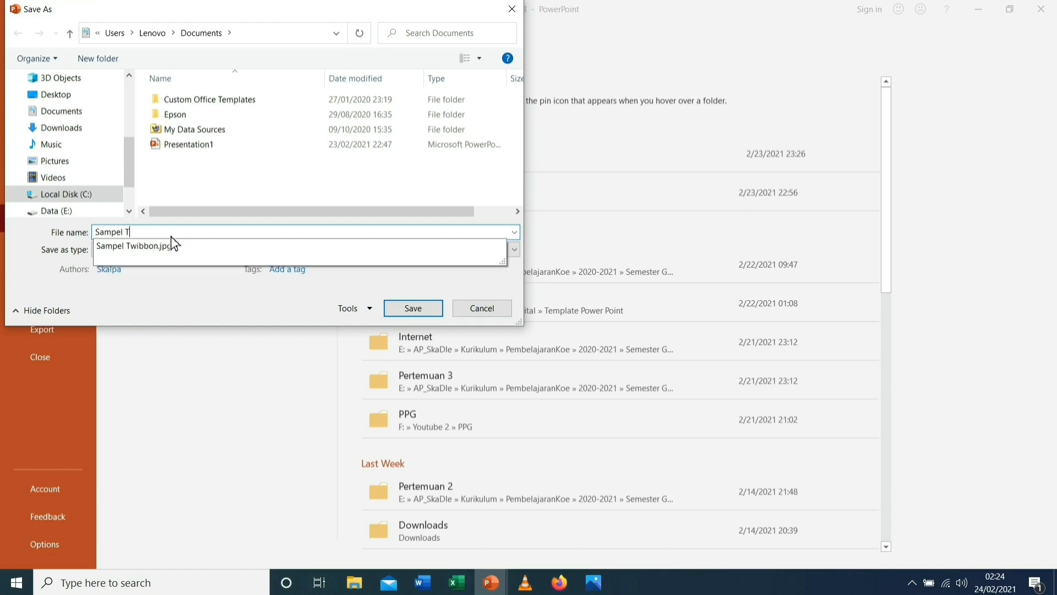
text(wibbon 2)
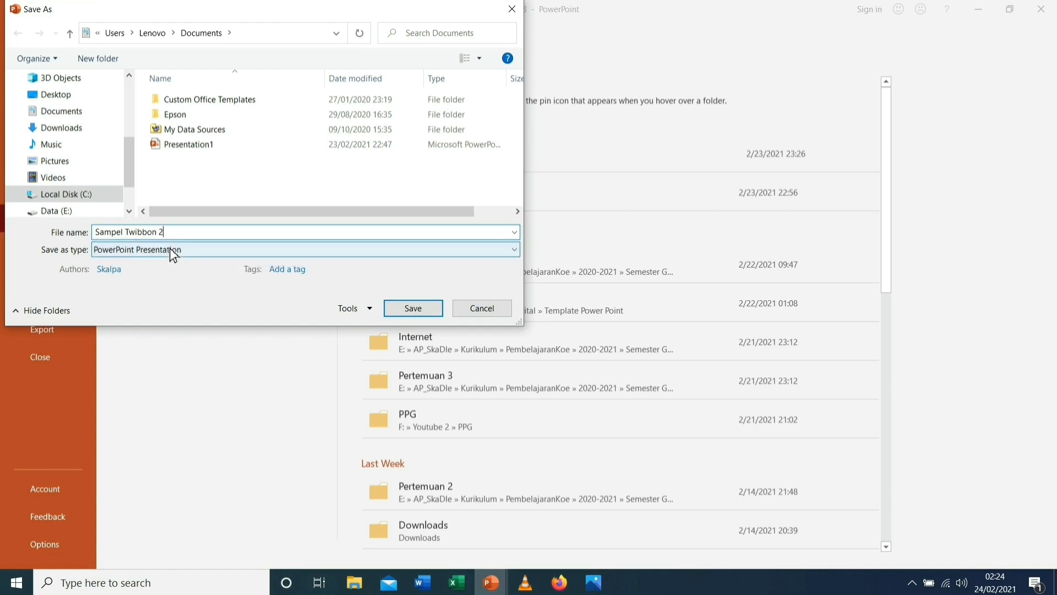
click(170, 249)
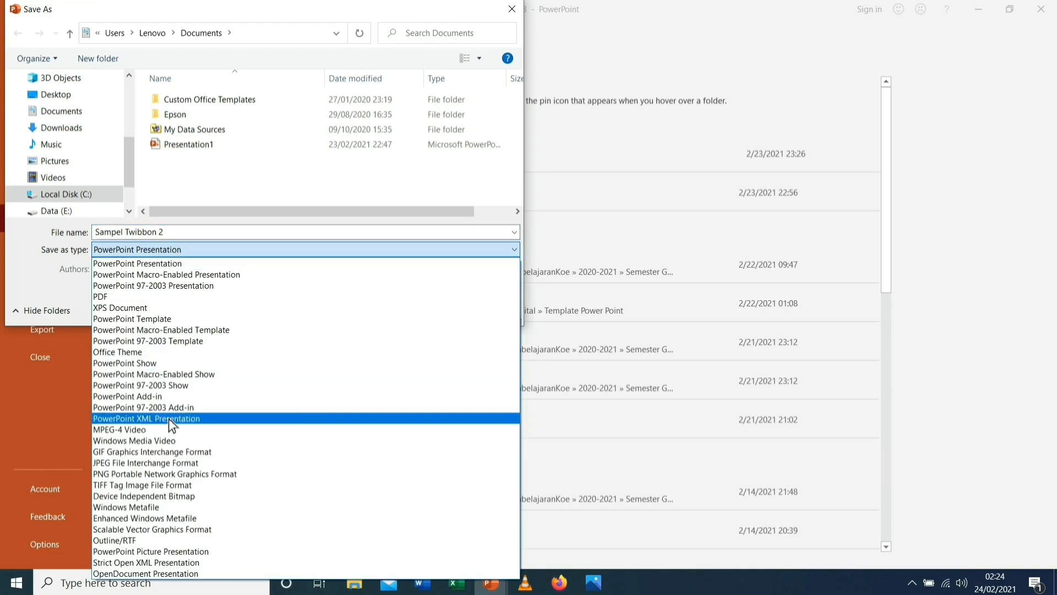
click(150, 462)
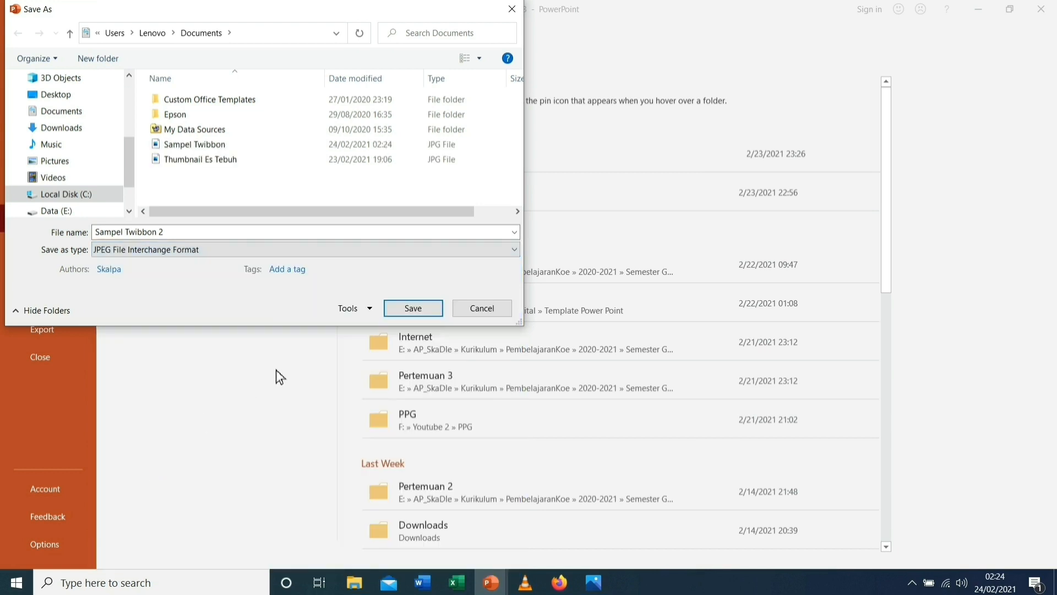
click(415, 312)
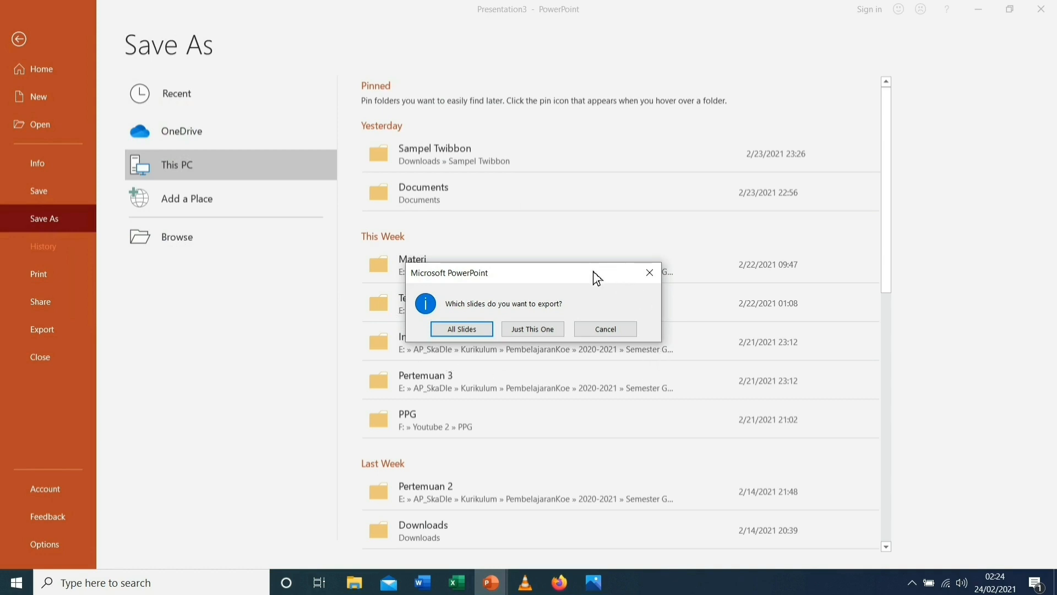
click(541, 331)
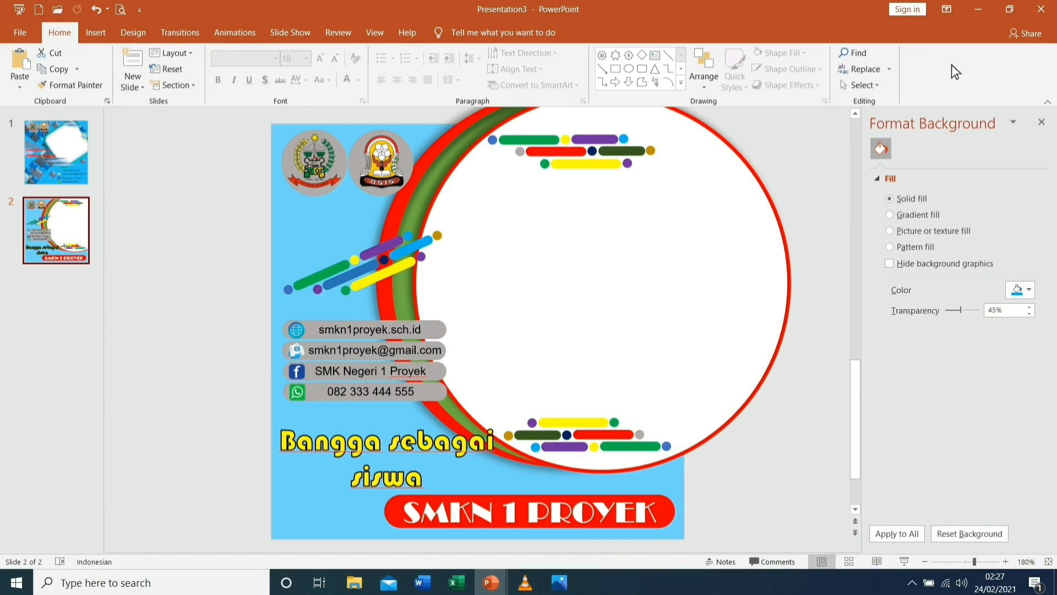
Minimize PowerPoint, launch Firefox and go to lunapic.com
click(982, 15)
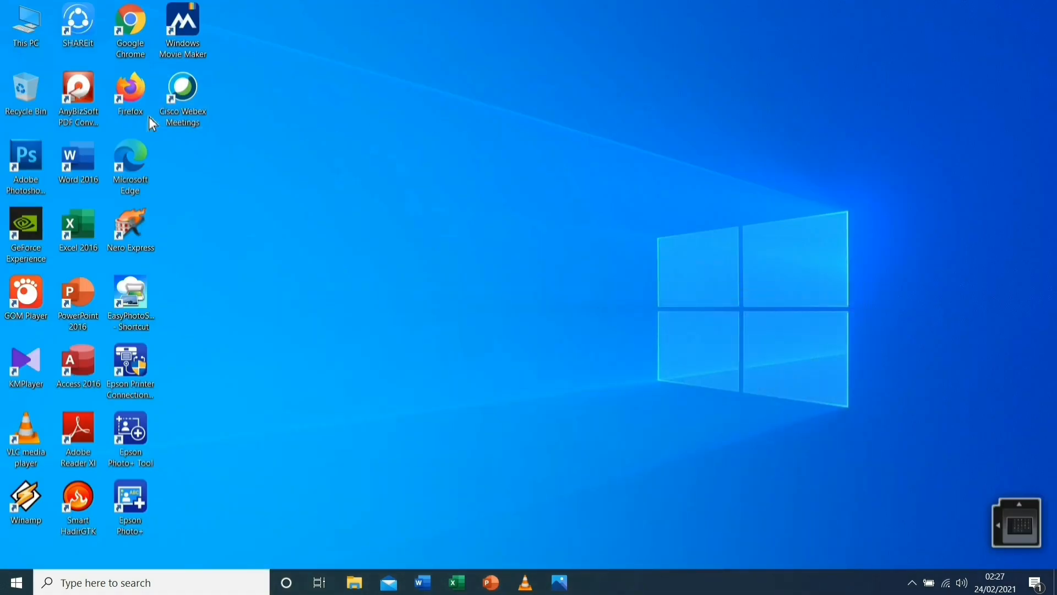
double_click(138, 98)
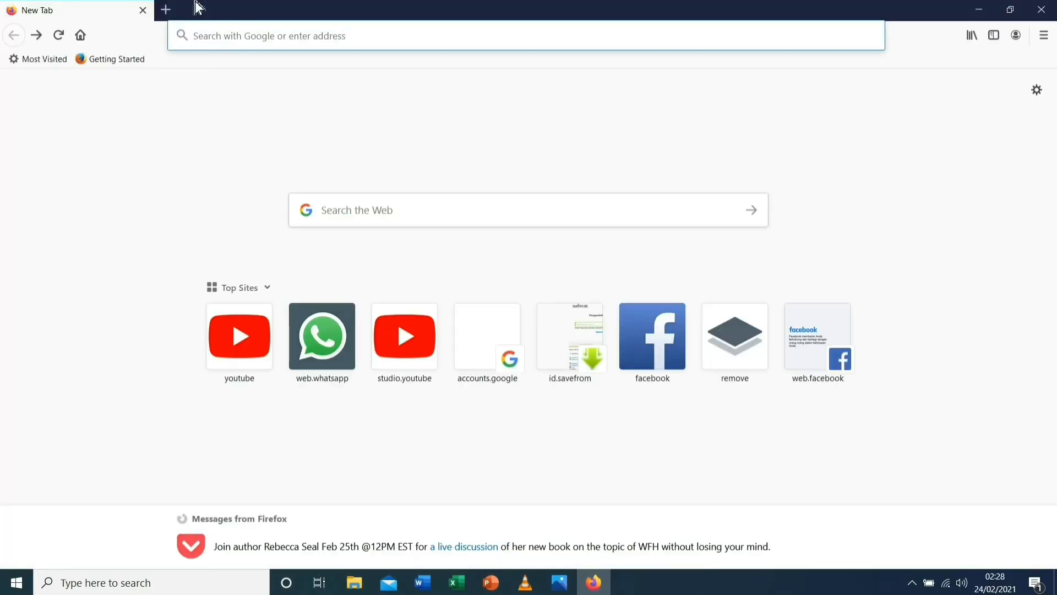
text(l)
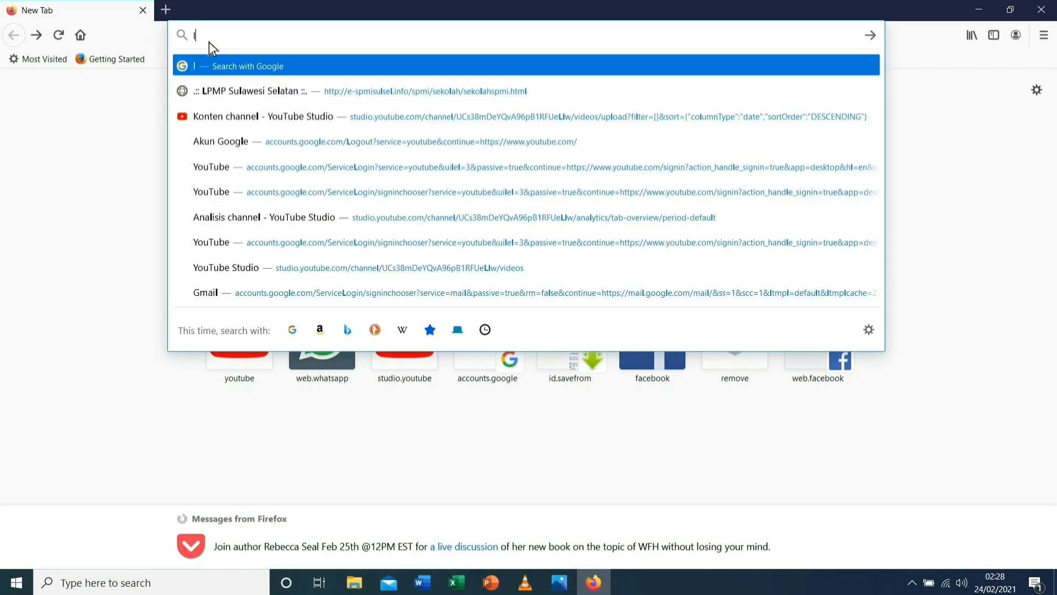
text(unapic.com)
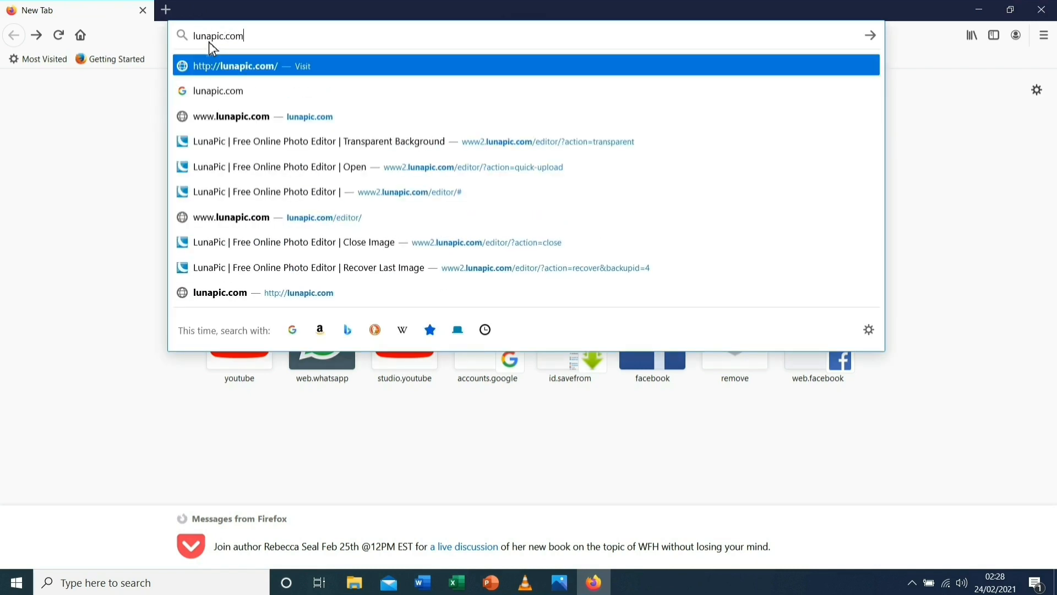
key(Return)
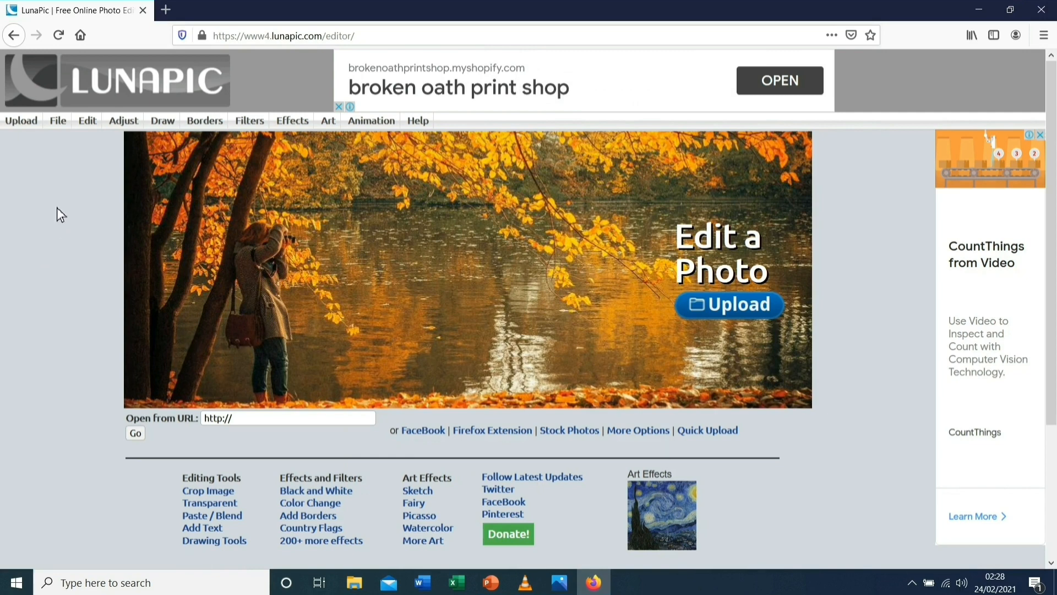
Upload the 'Sampel Twibbon' image from Documents into LunaPic's editor
click(24, 123)
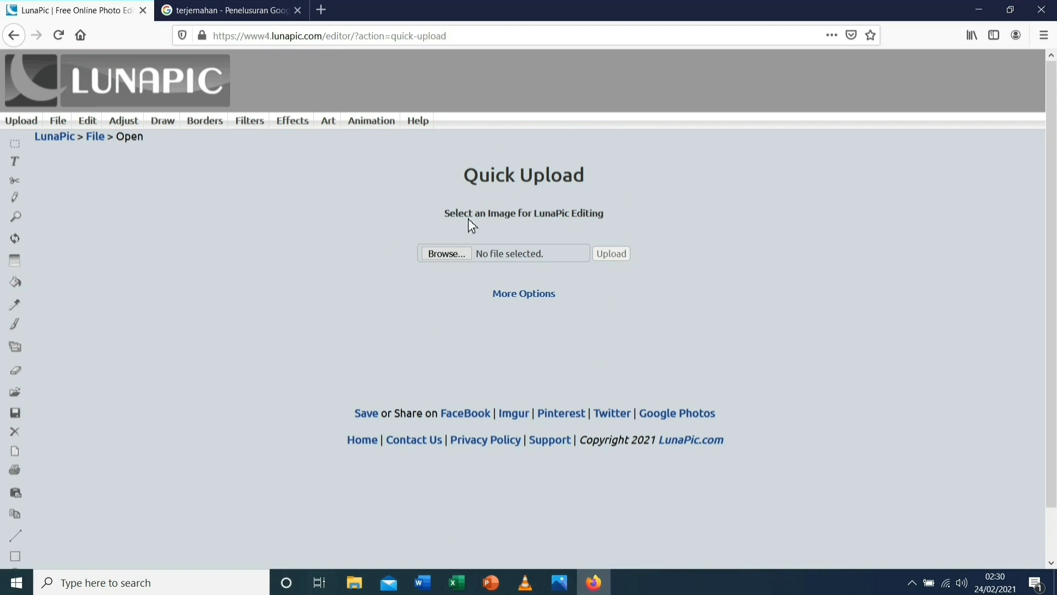
click(442, 256)
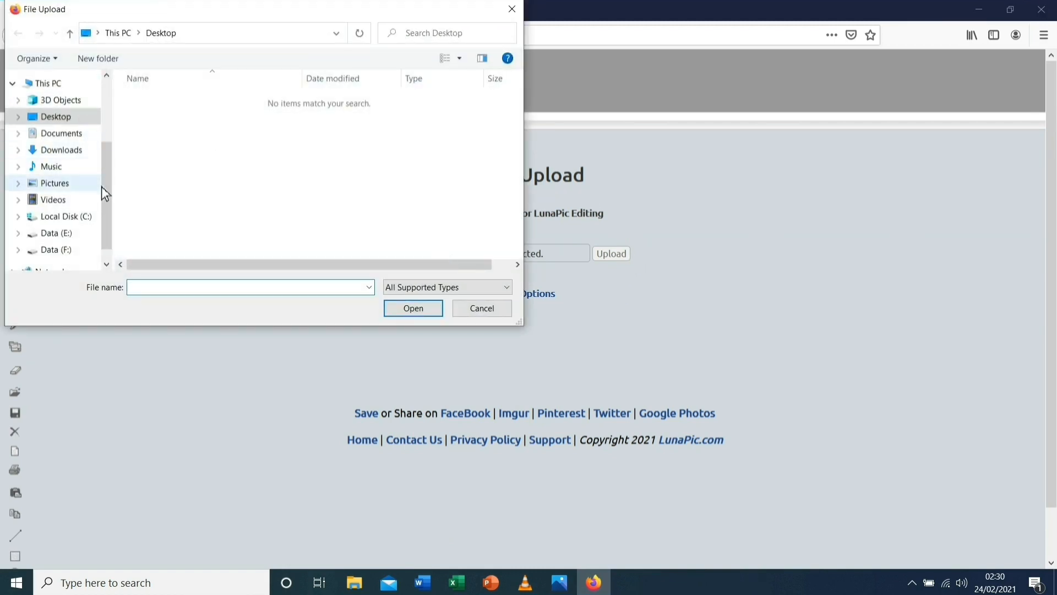
mouse_move(108, 214)
mouse_down()
mouse_move(107, 148)
mouse_move(110, 224)
mouse_up()
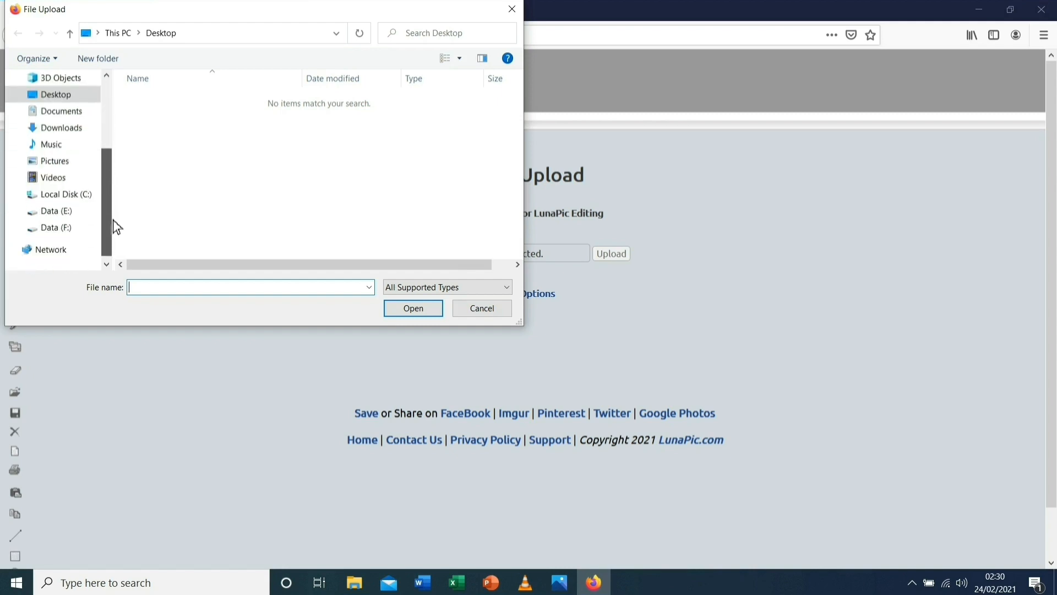
click(75, 115)
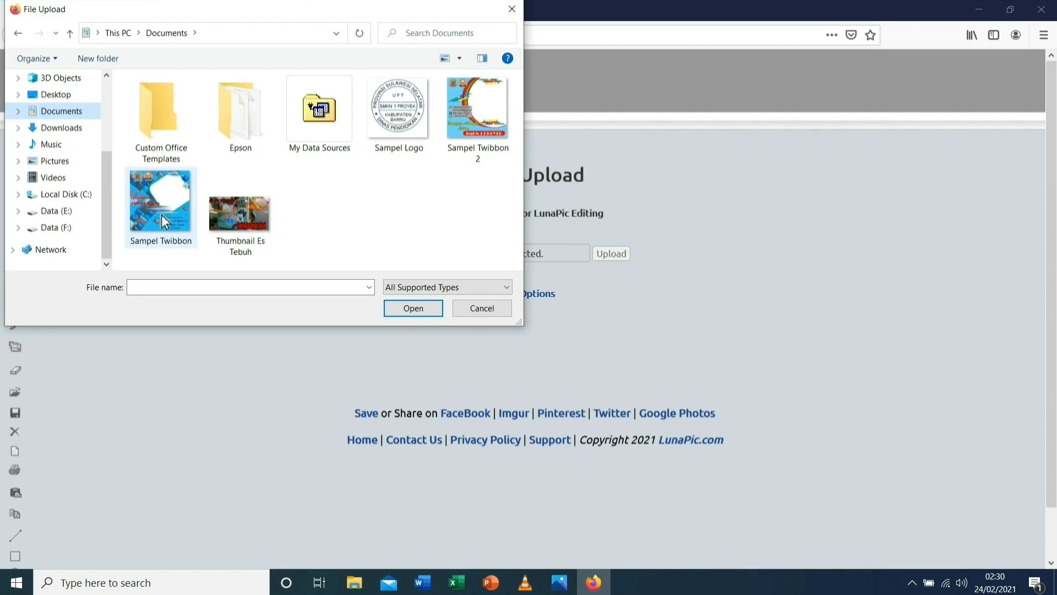
click(165, 216)
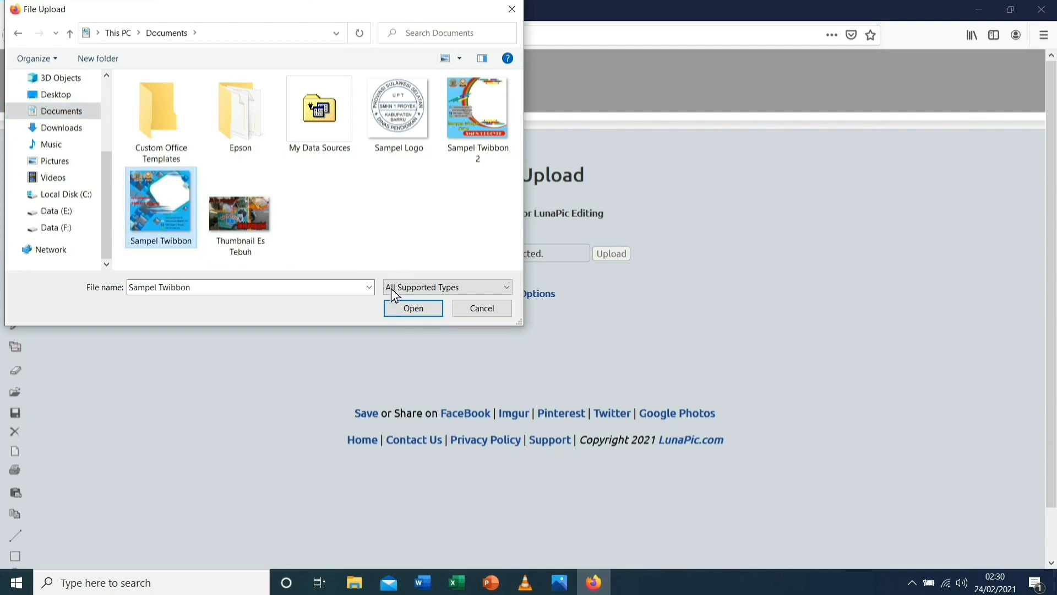
click(401, 312)
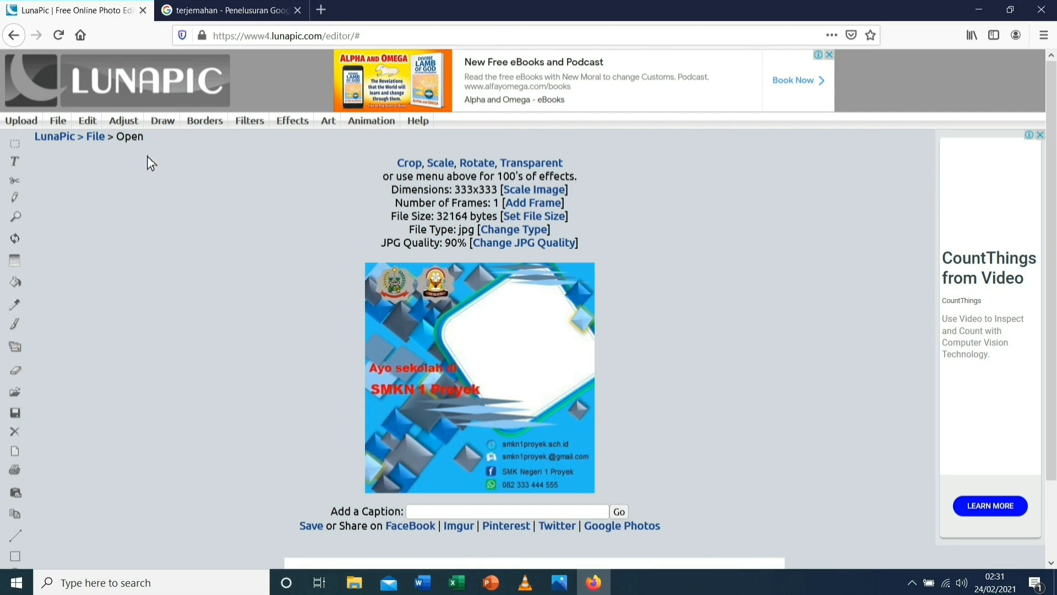
Apply Transparent Background to the white centre of the Sampel Twibbon frame
mouse_move(95, 121)
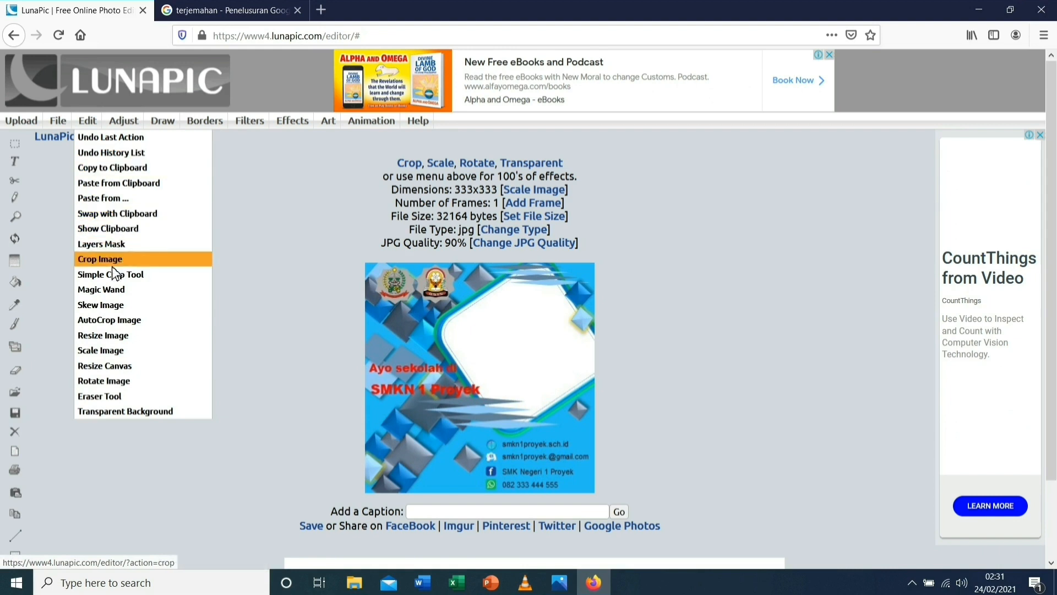
click(106, 412)
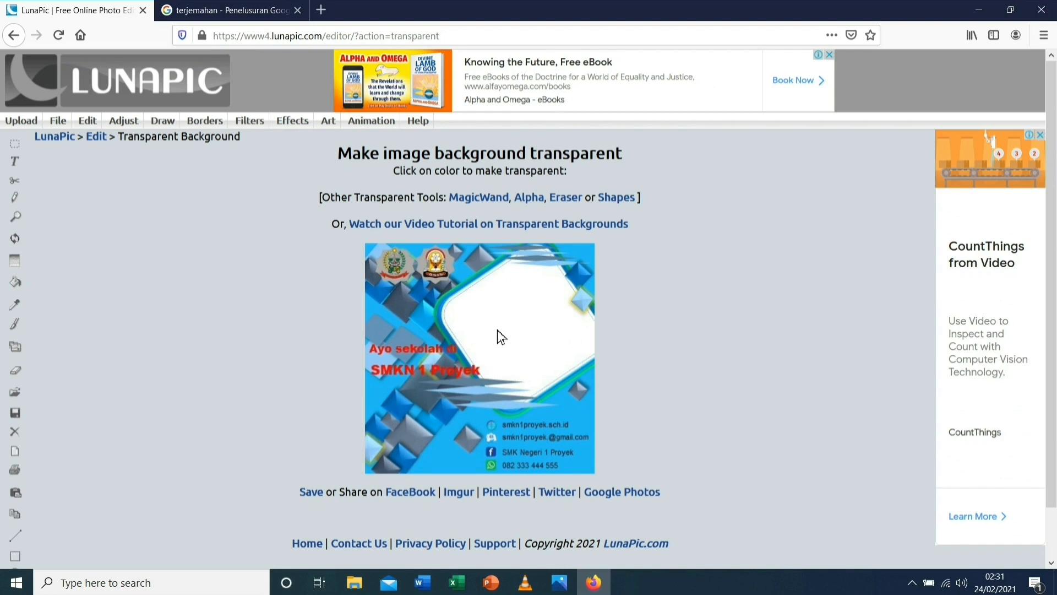
click(527, 317)
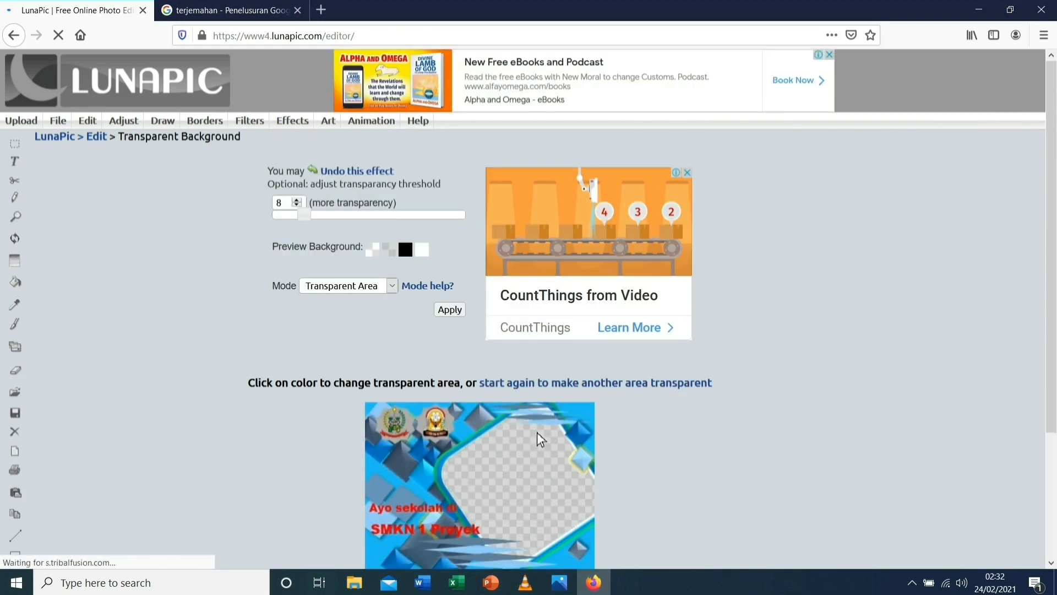
scroll(524, 304, down, 3)
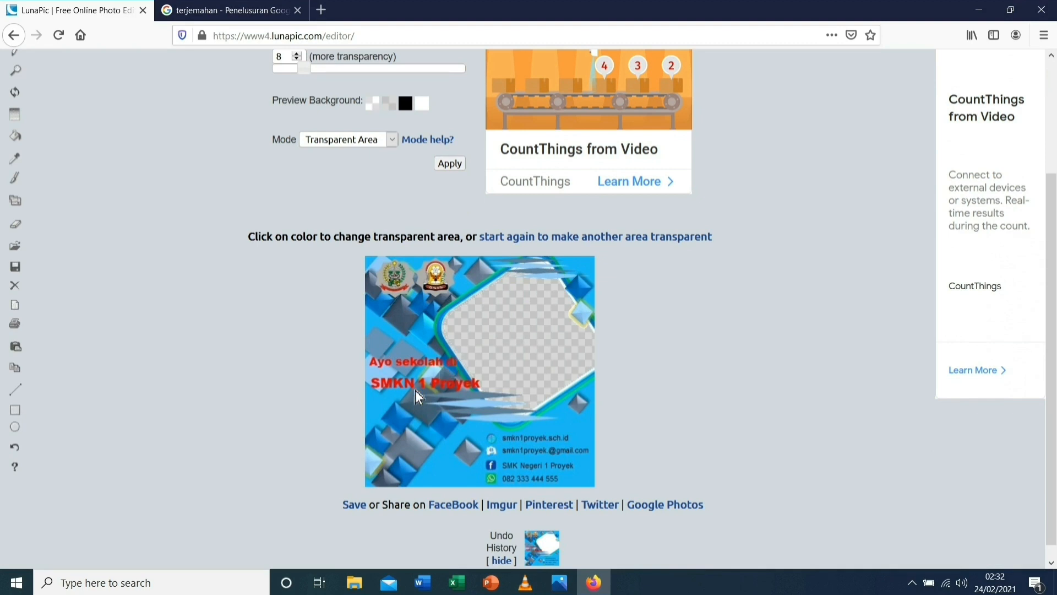
Download the transparent-centre frame as the PNG imageedit_1_7335396551.png
click(352, 507)
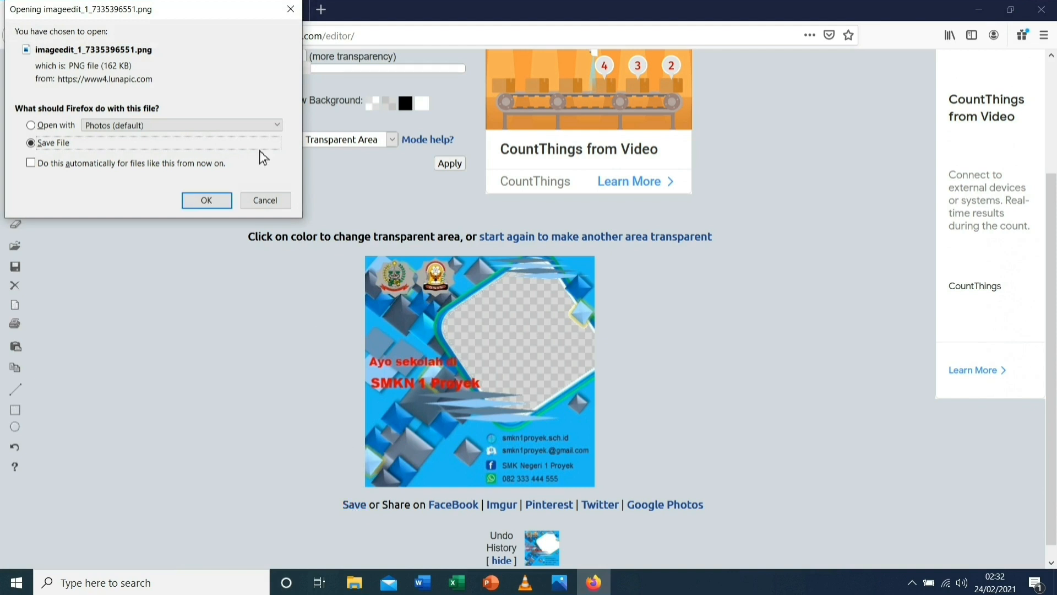
click(203, 206)
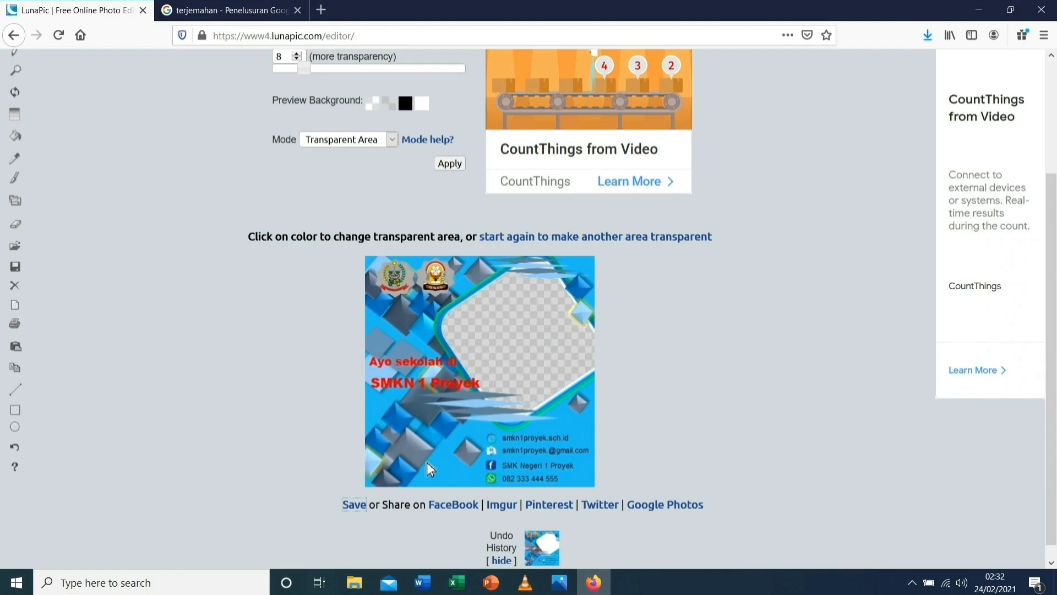
scroll(557, 471, down, 1)
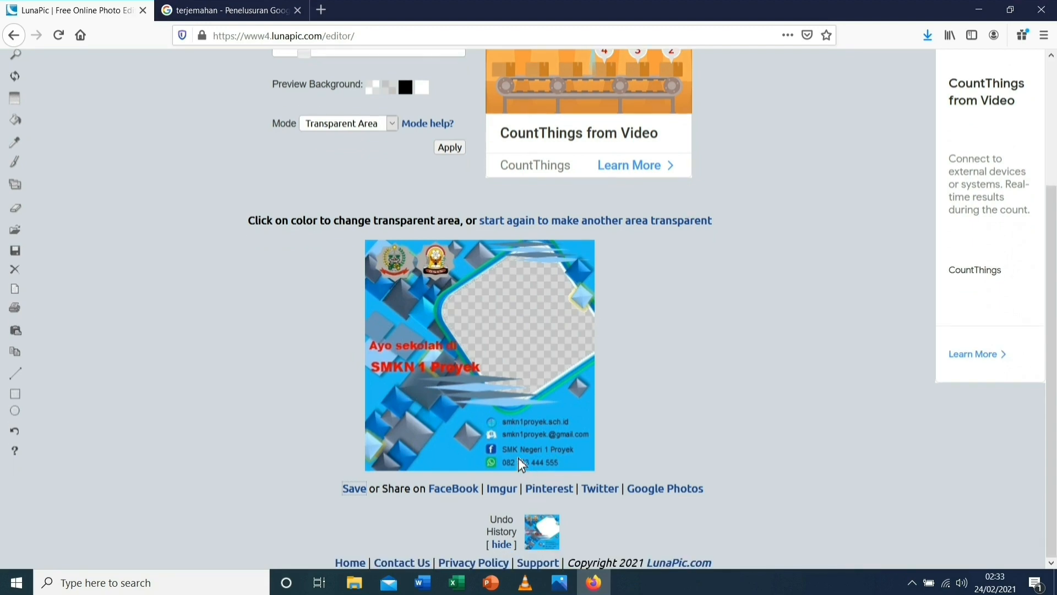
scroll(464, 353, up, 3)
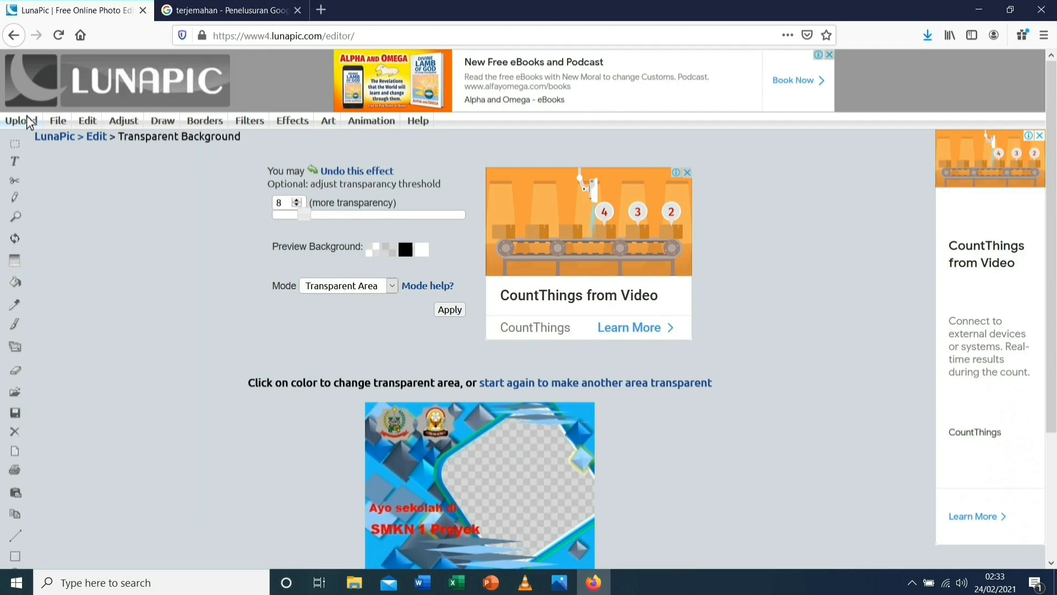
Upload 'Sampel Twibbon 2' from Documents into LunaPic's editor
click(25, 119)
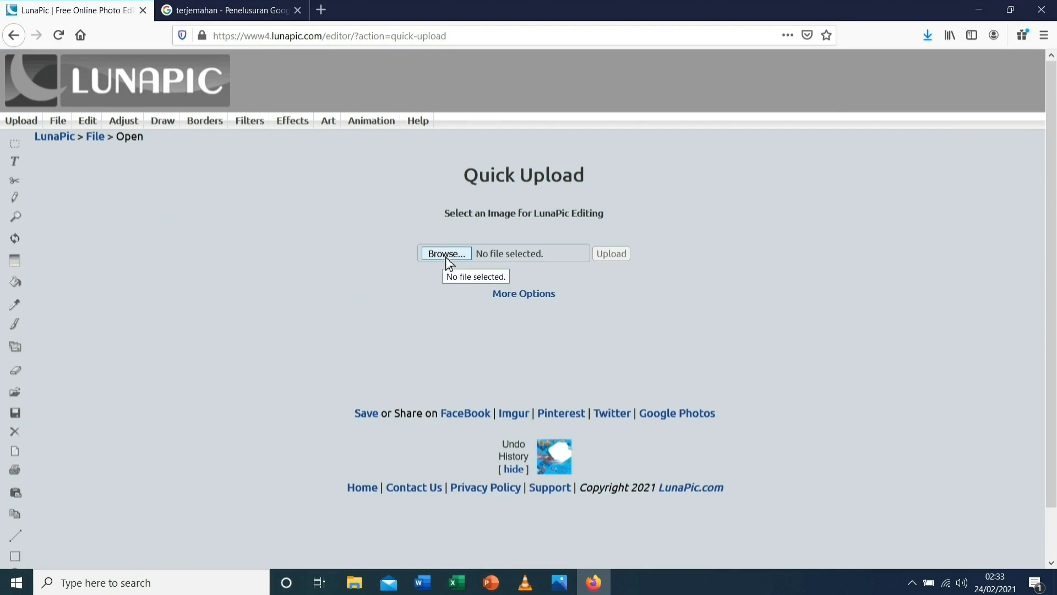
click(447, 256)
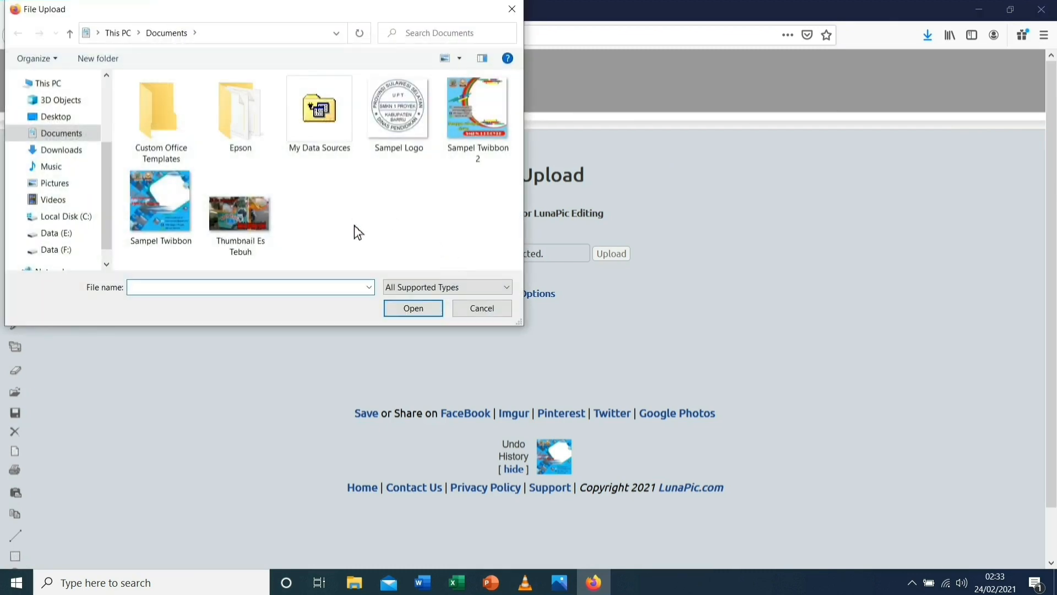
click(468, 130)
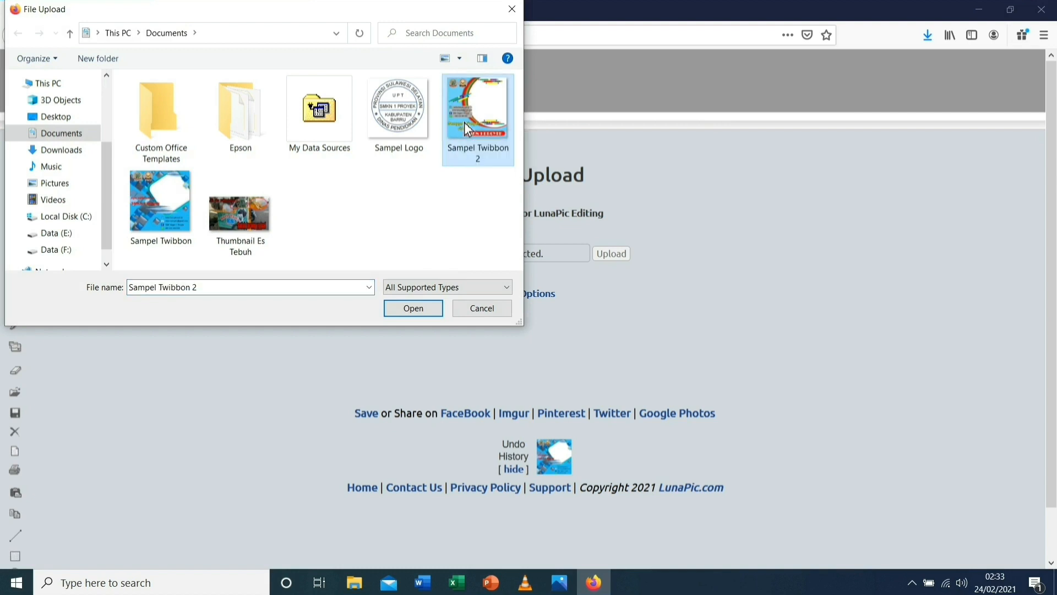
click(412, 309)
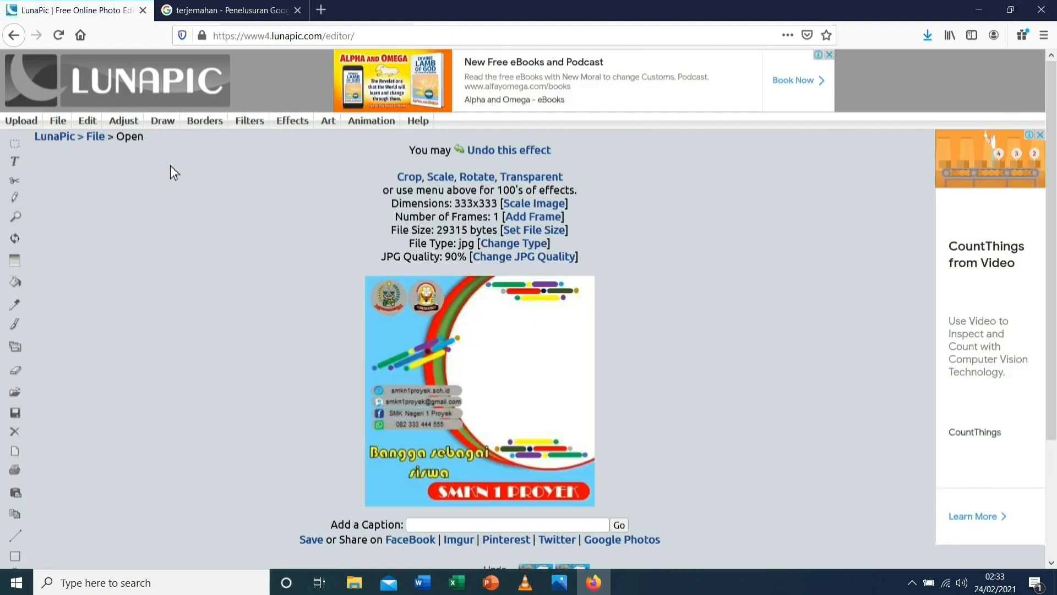
Make the white centre of Sampel Twibbon 2 transparent with Transparent Background
mouse_move(87, 120)
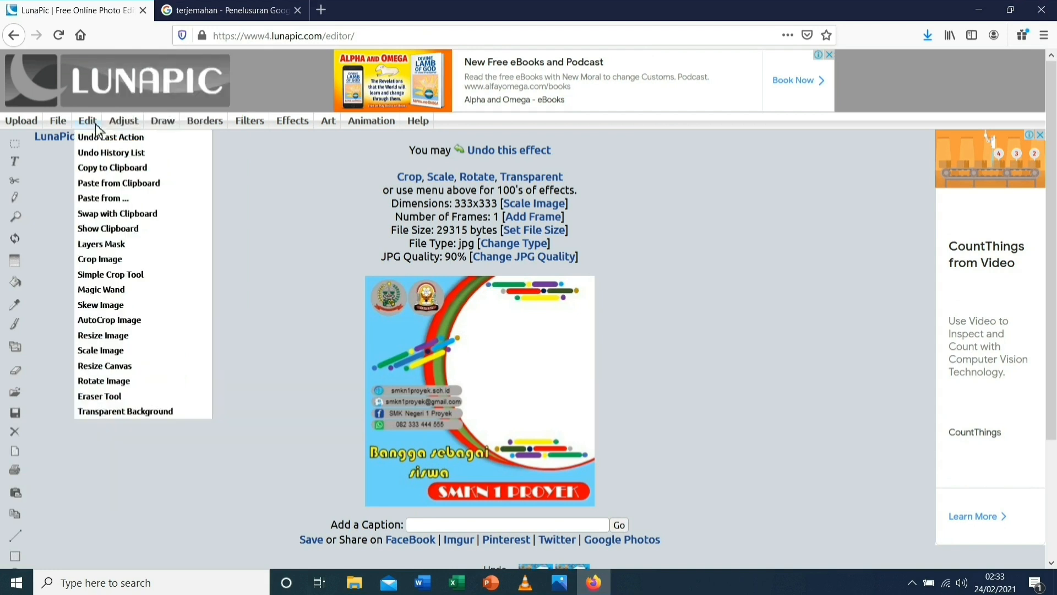
click(113, 411)
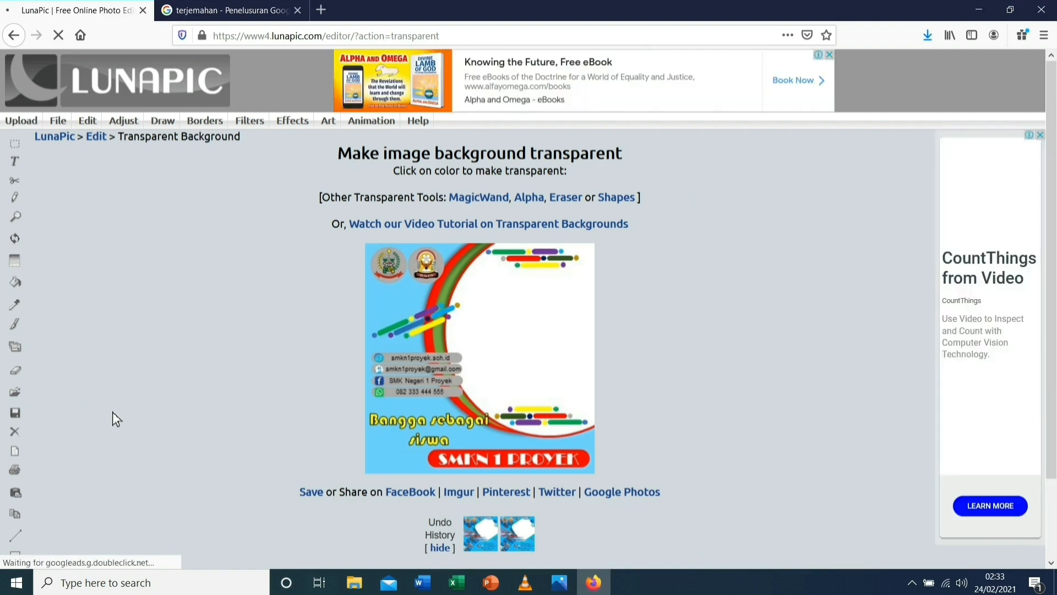
click(518, 325)
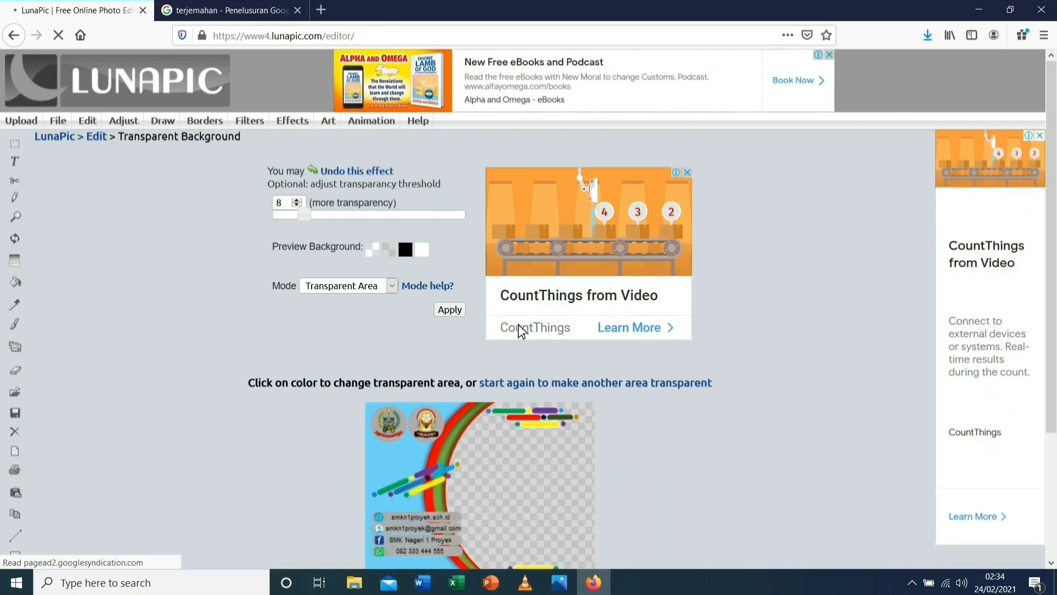
Download the result as the PNG imageedit_3_4189216633.png
scroll(395, 345, down, 3)
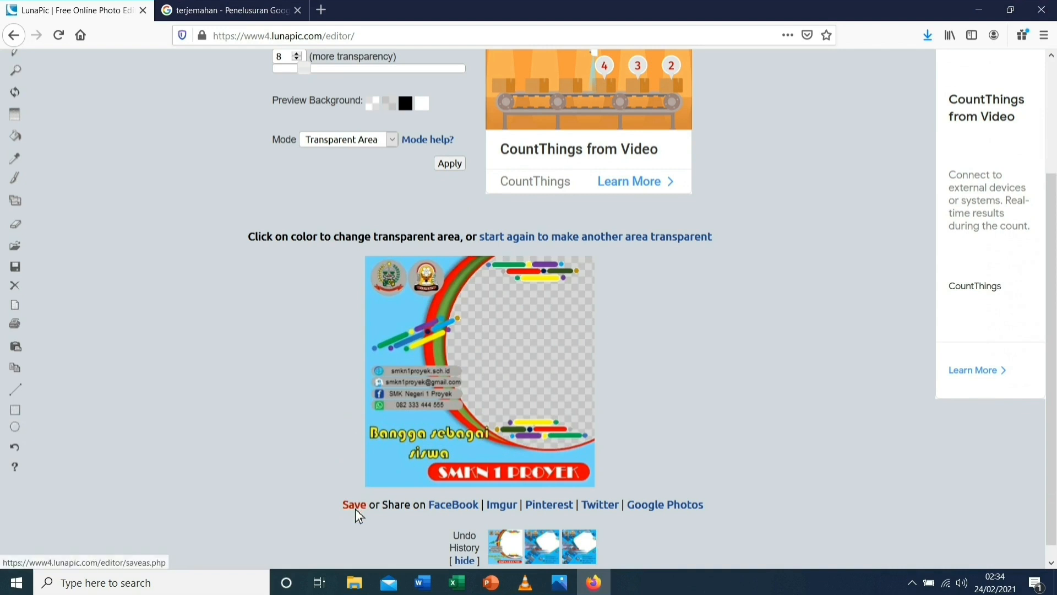
click(356, 507)
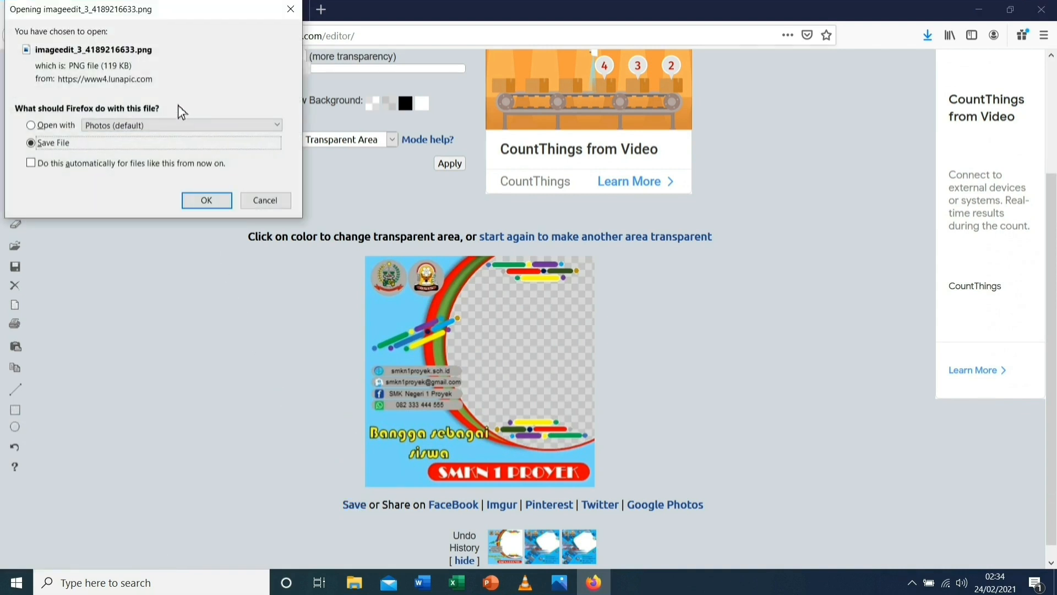
click(209, 207)
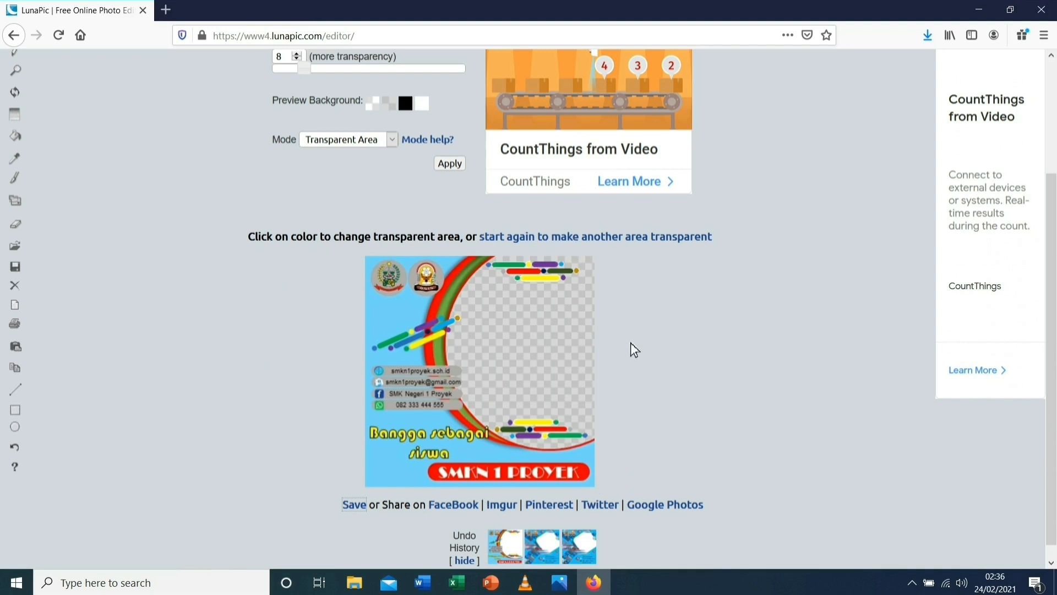
Go to twibbonize.com in a new Firefox tab
click(166, 10)
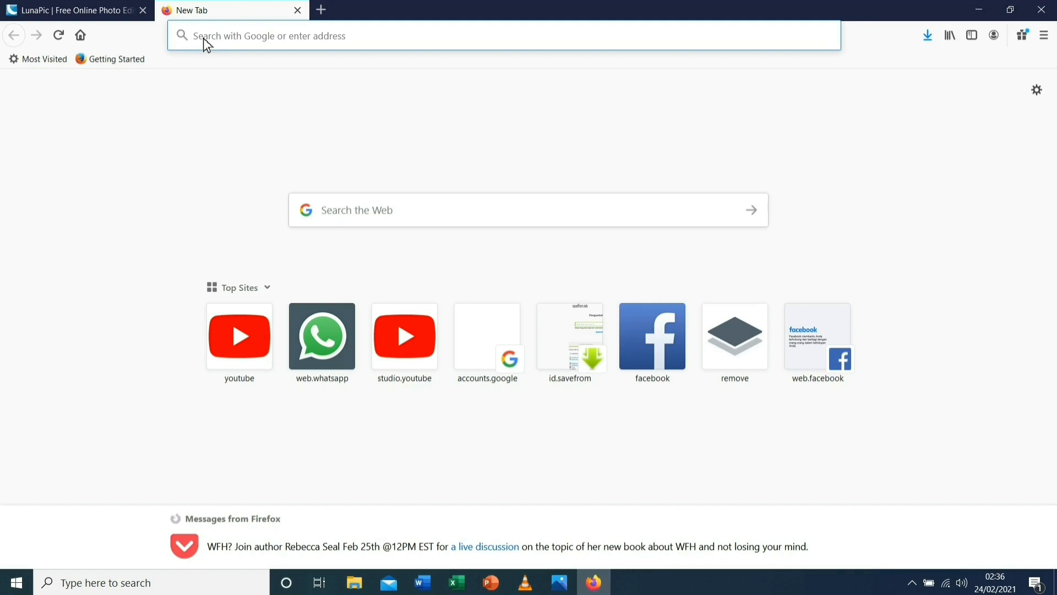
text(tw)
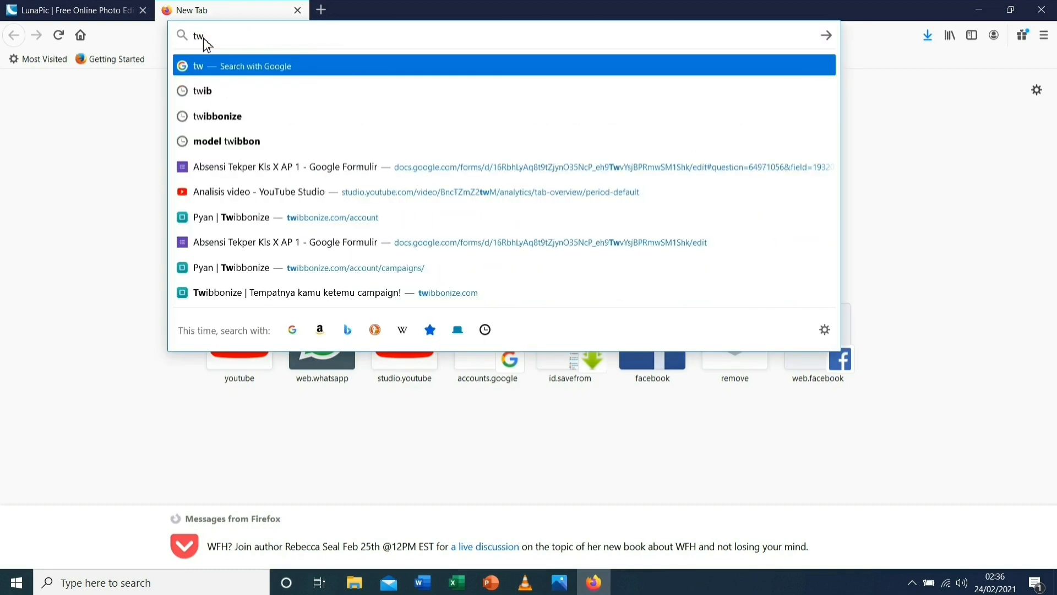
text(ibbo)
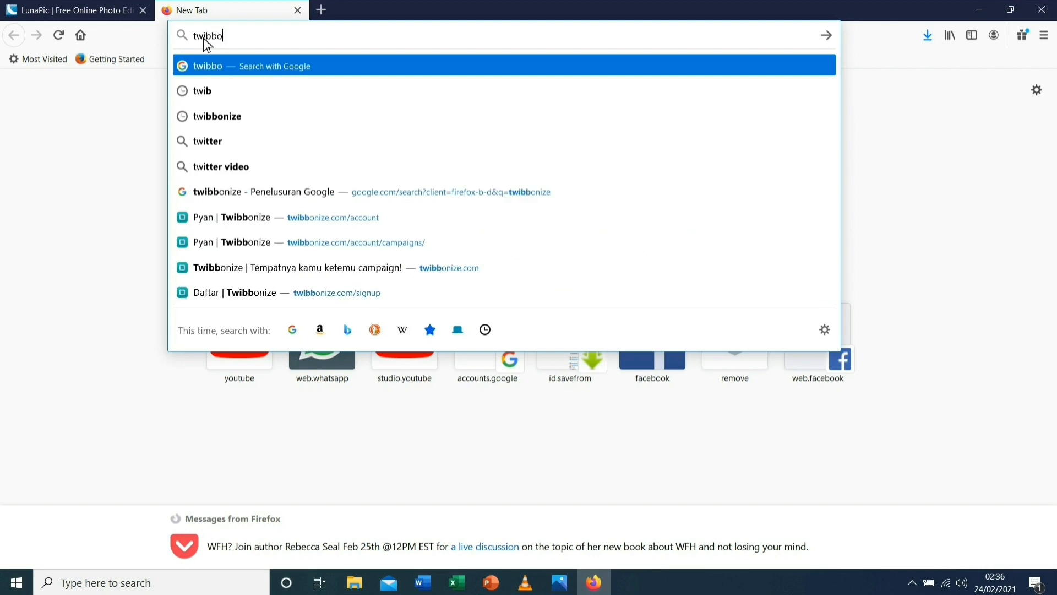
text(nize)
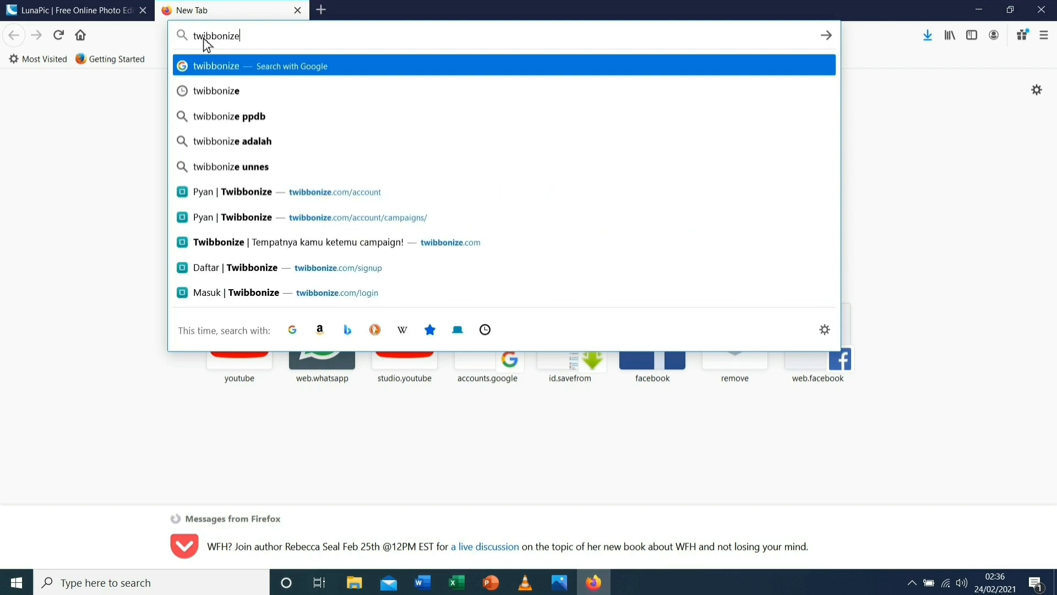
text(.com)
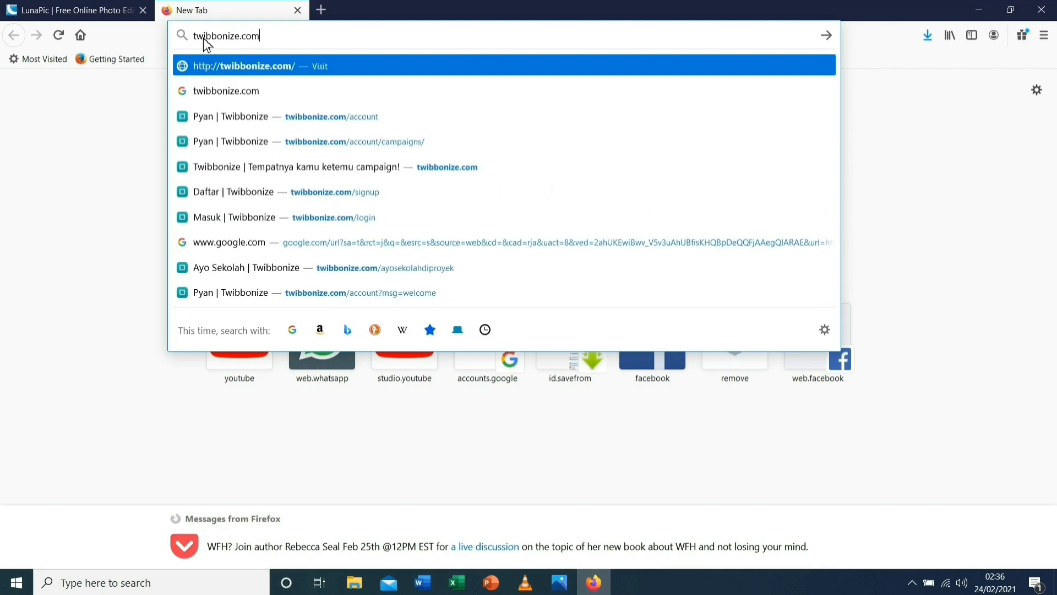
key(Return)
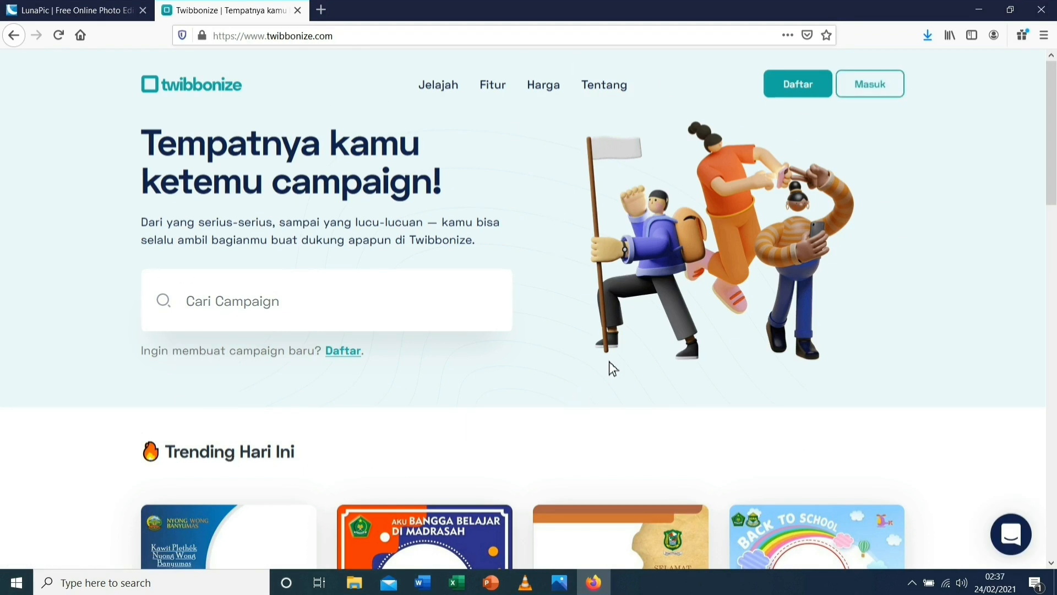
Log in, start a new campaign and set its link to ayosekolahdismknproyek
click(867, 88)
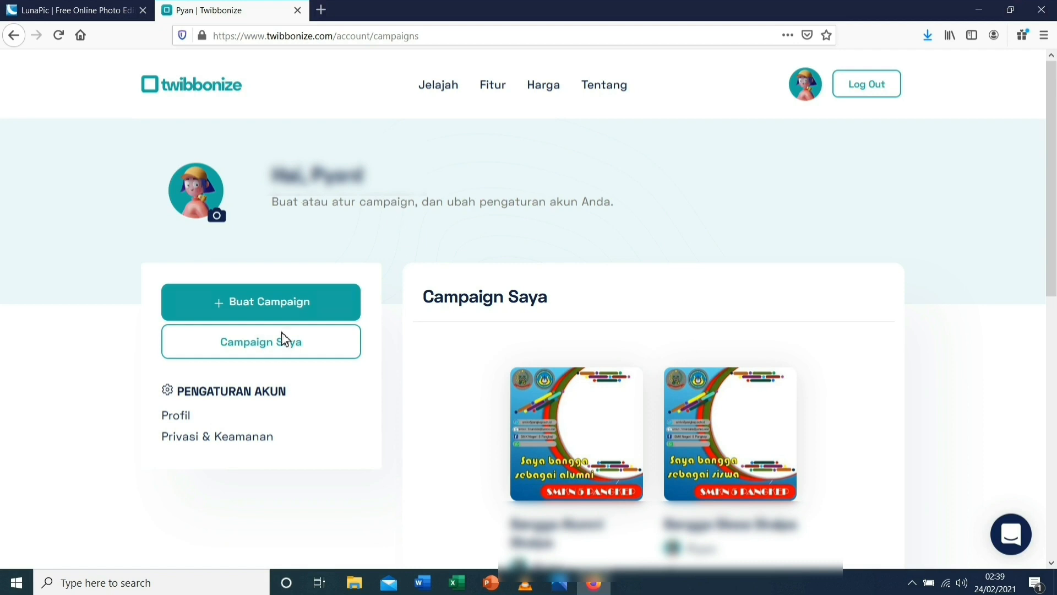
click(260, 309)
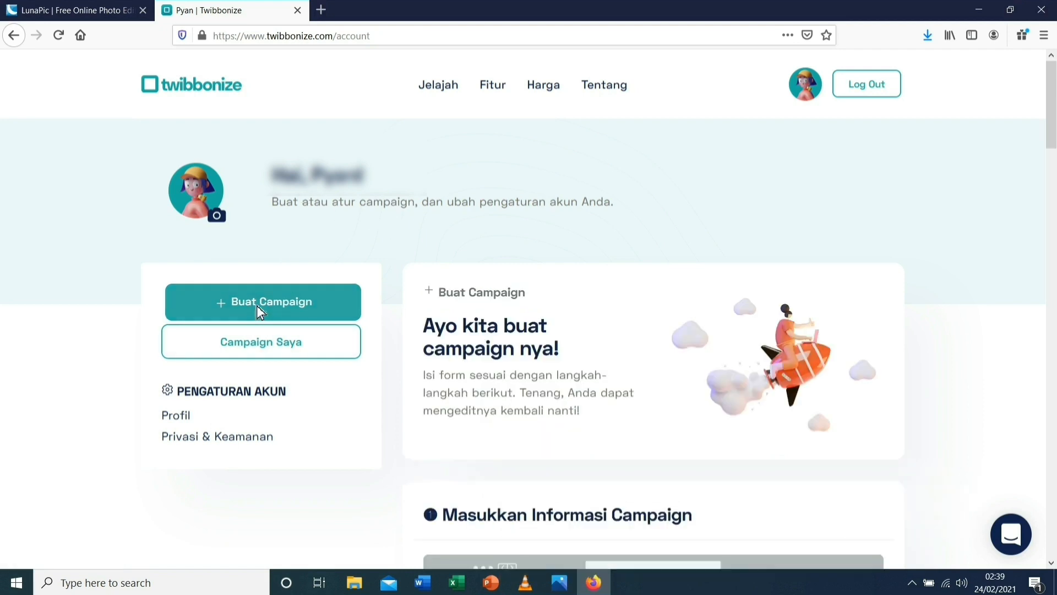
scroll(588, 385, down, 10)
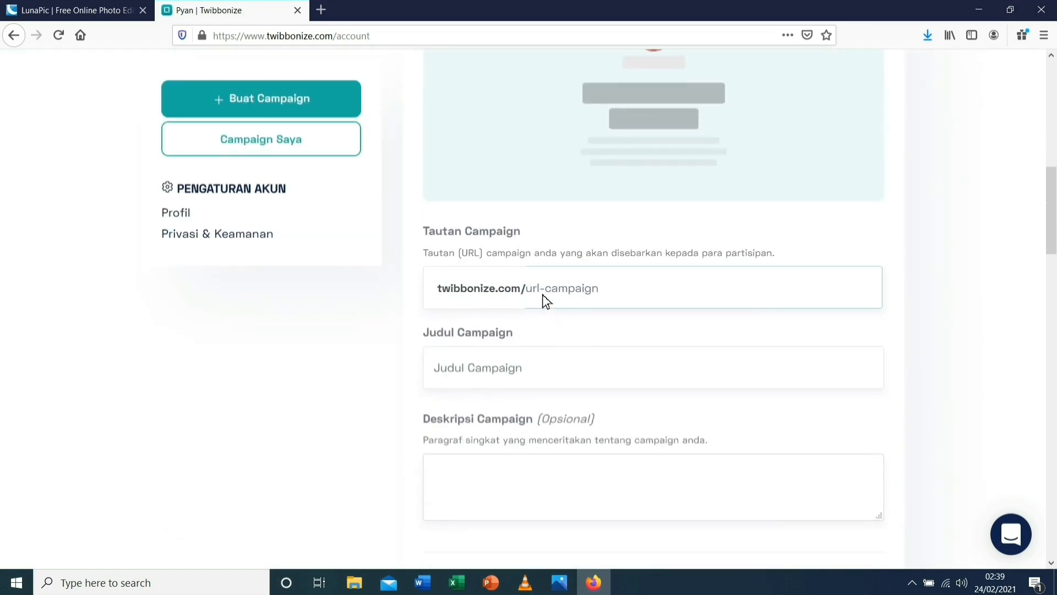
click(543, 295)
text(a)
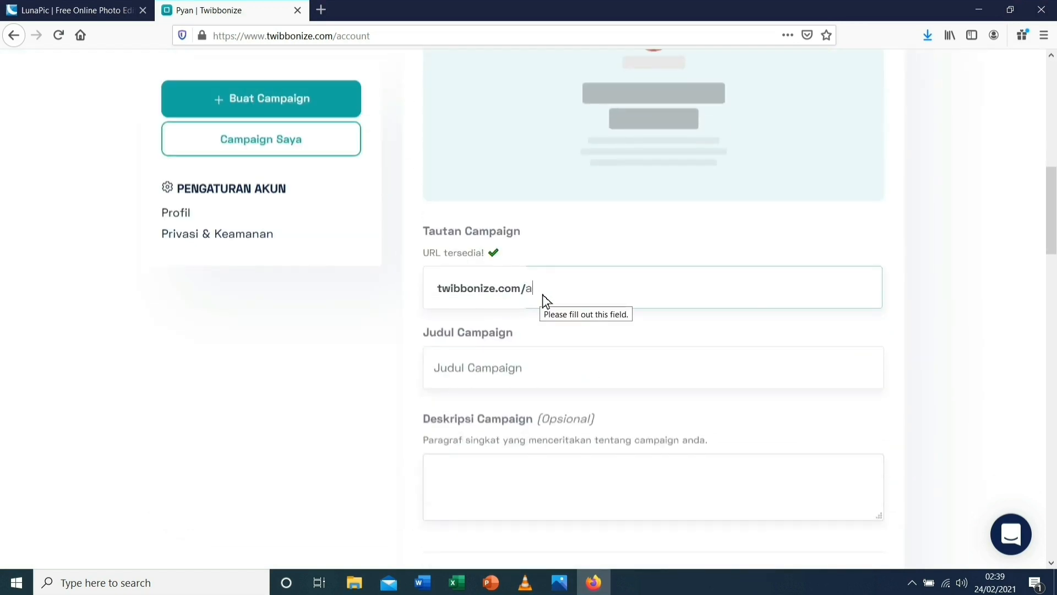
text(yosekolah)
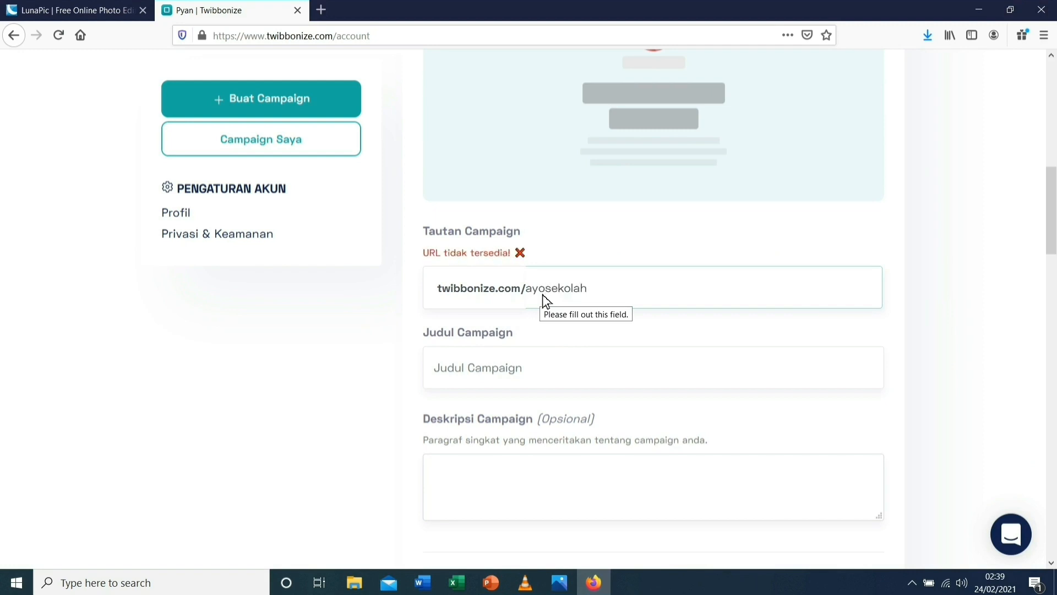
text(dismkn)
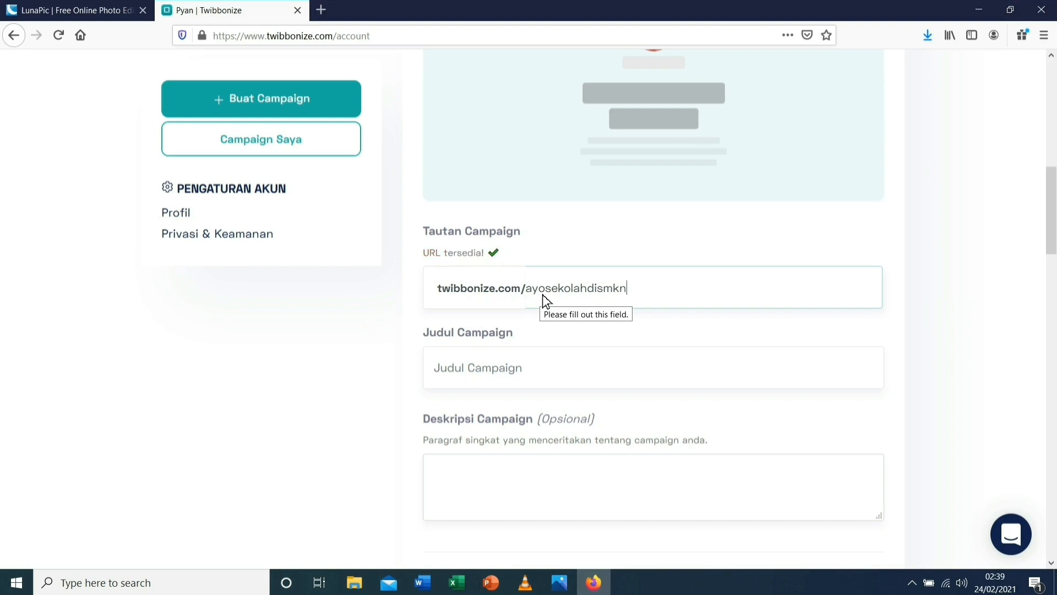
text(proyek)
Give the campaign title 'Ayo Sekolah', description 'Ayo sekolah' and tag AyoSekolah
click(482, 383)
text(A)
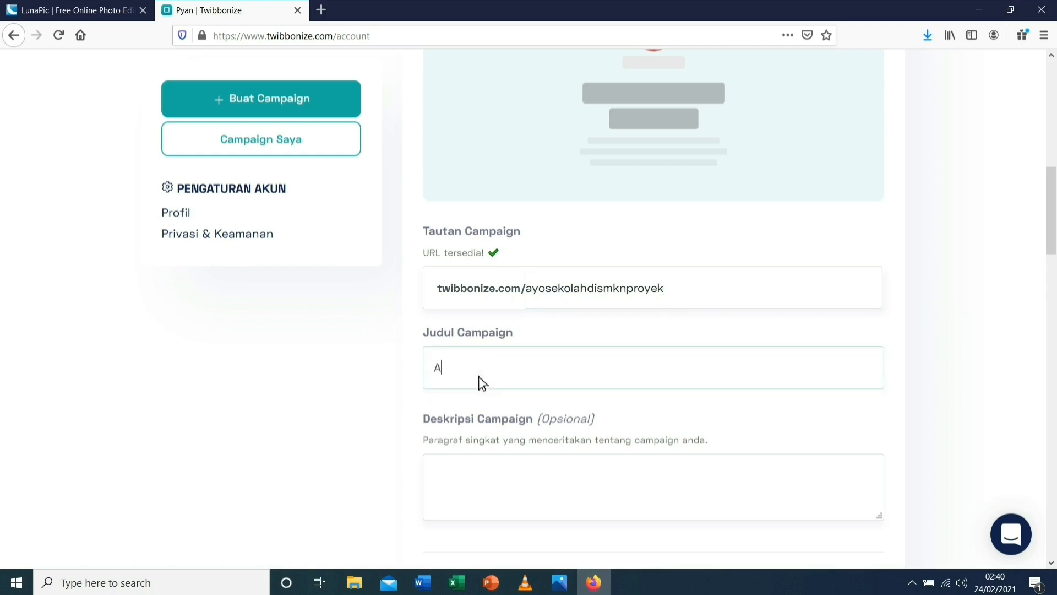
text(yo Sekolah)
scroll(478, 375, down, 4)
click(463, 262)
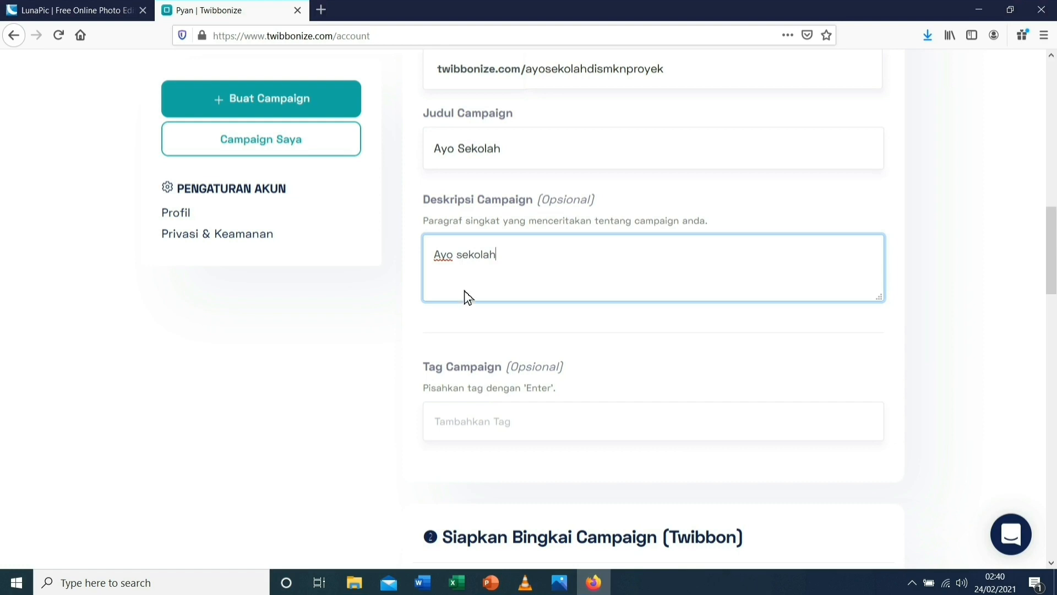
scroll(485, 342, down, 4)
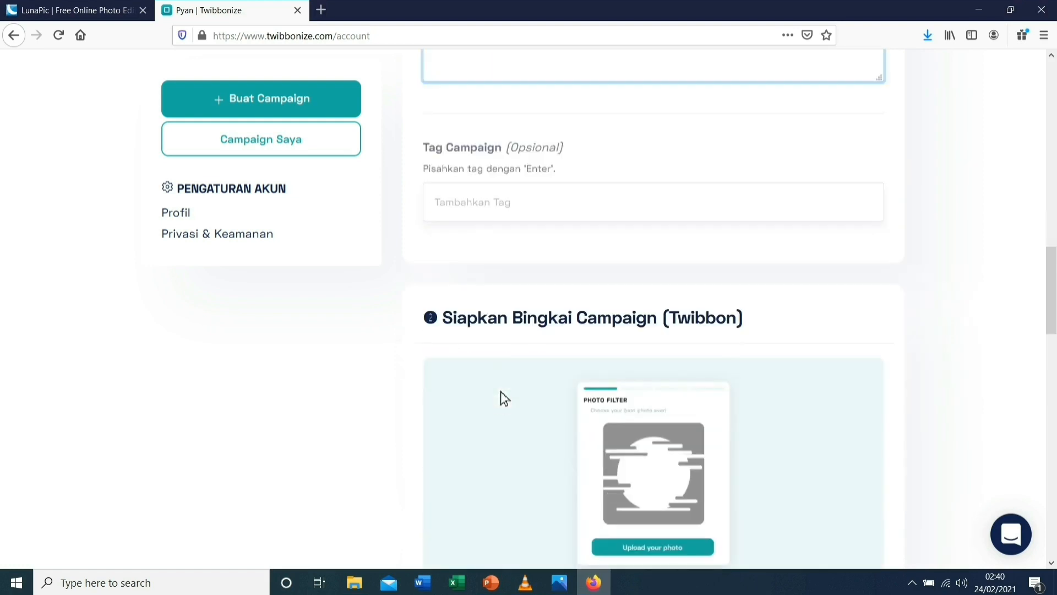
click(471, 206)
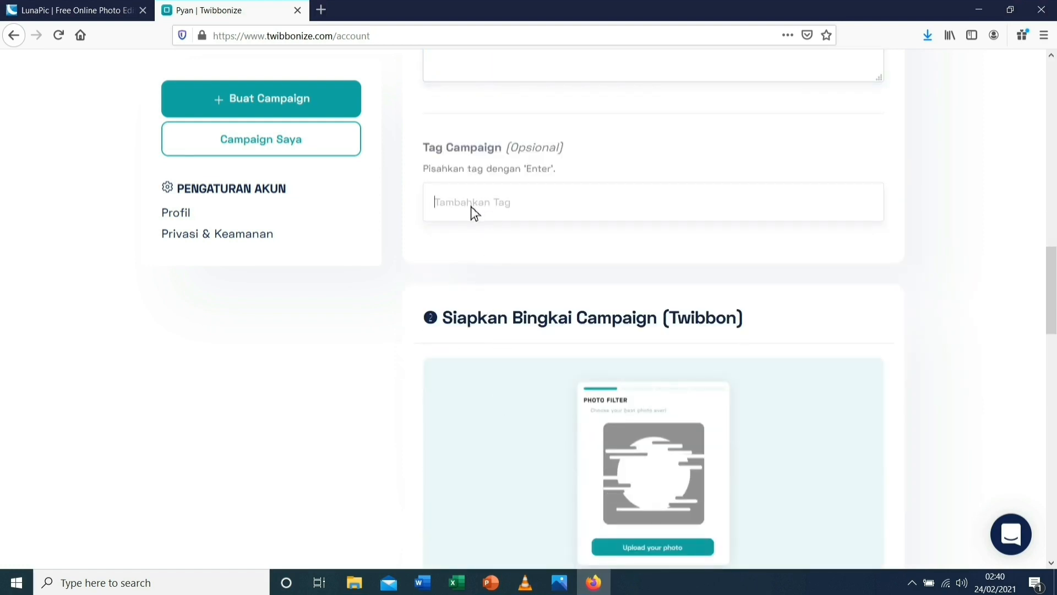
text(AyoSekolah)
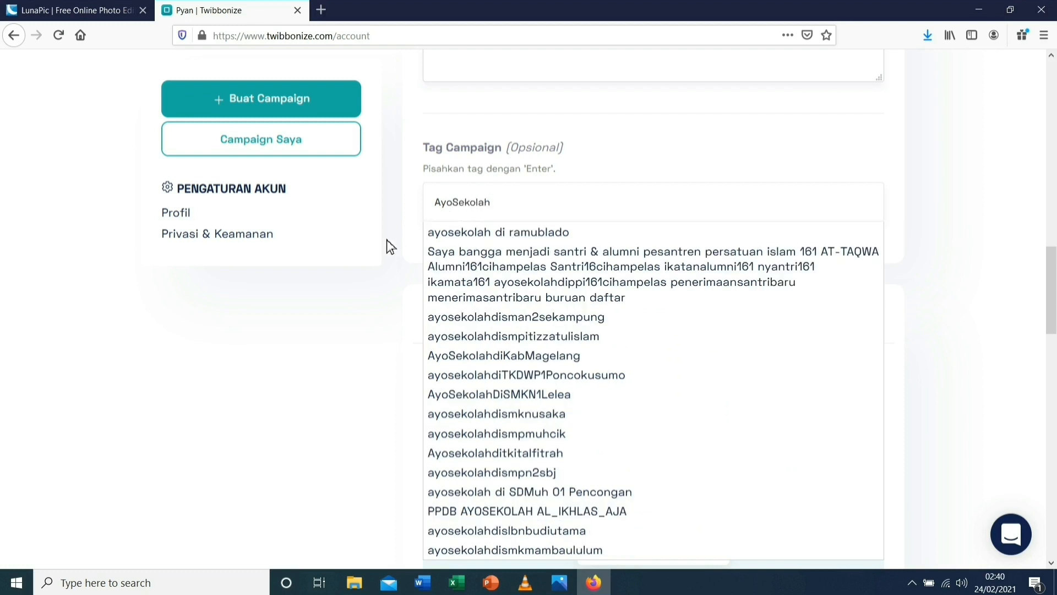
key(Return)
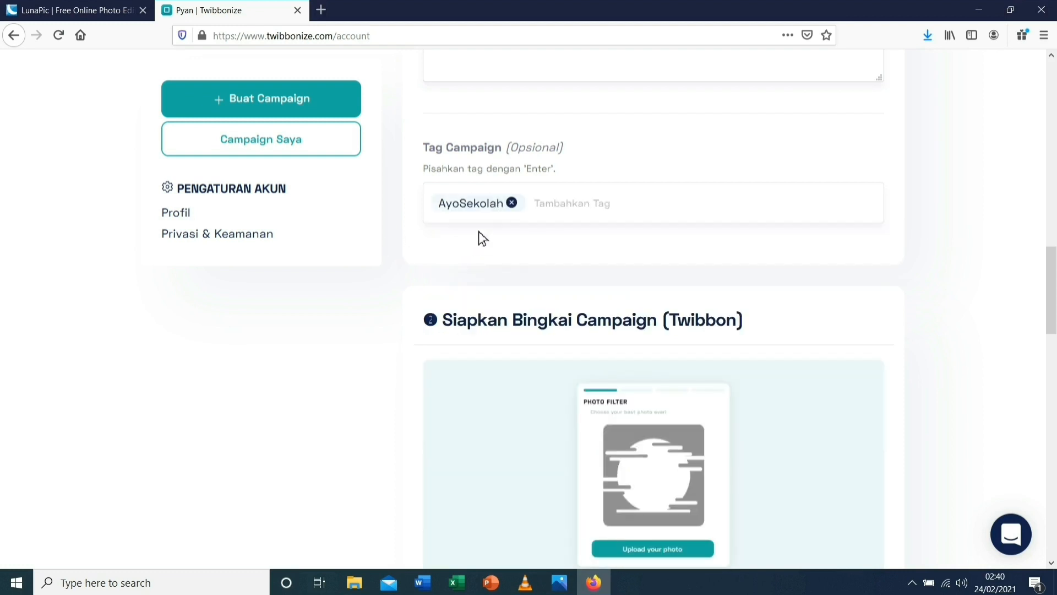
scroll(562, 242, down, 4)
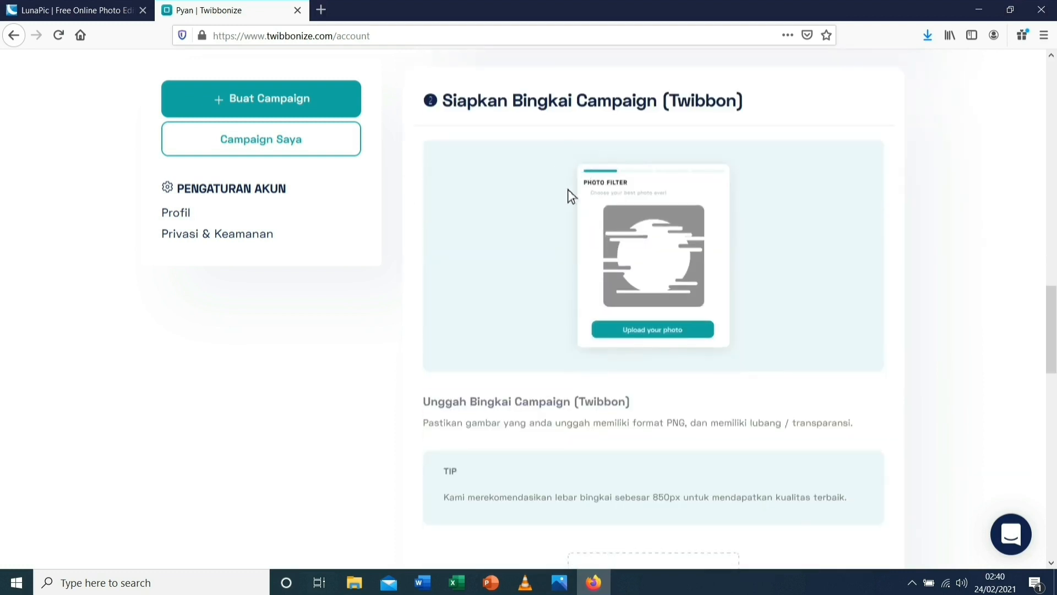
scroll(595, 253, down, 1)
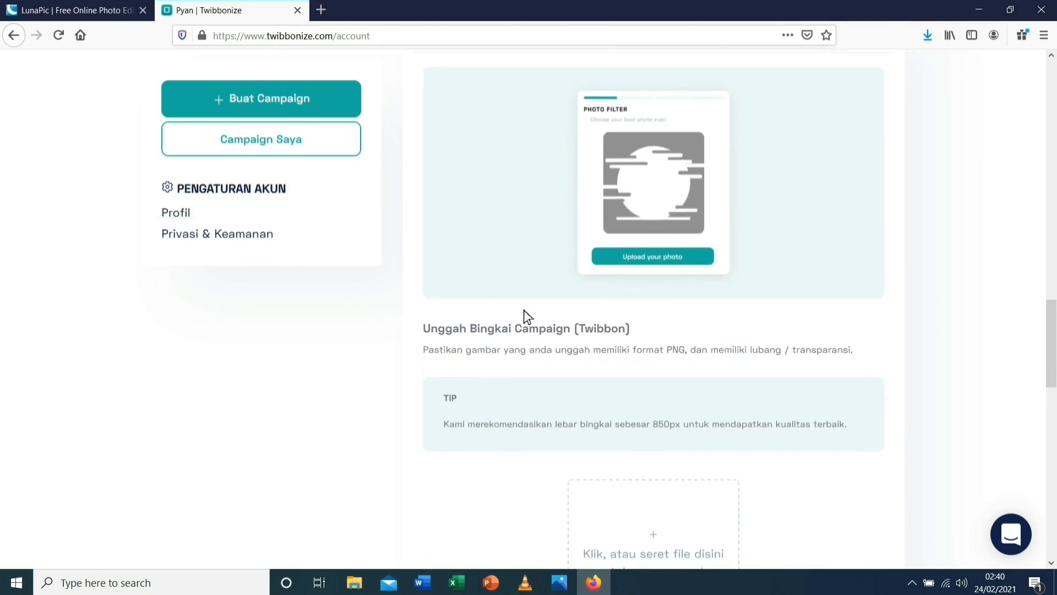
scroll(584, 344, down, 6)
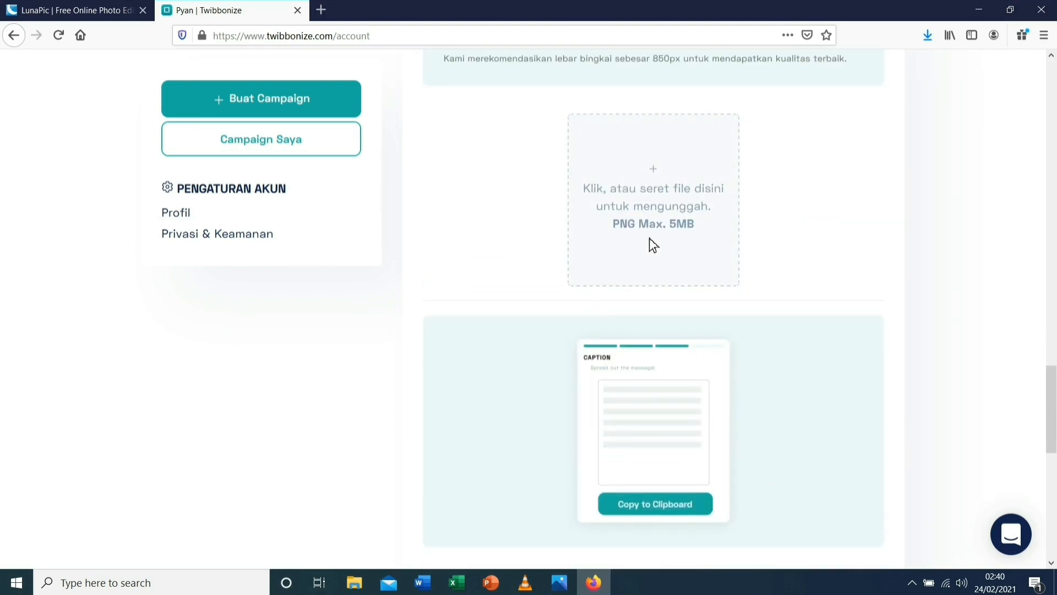
click(650, 230)
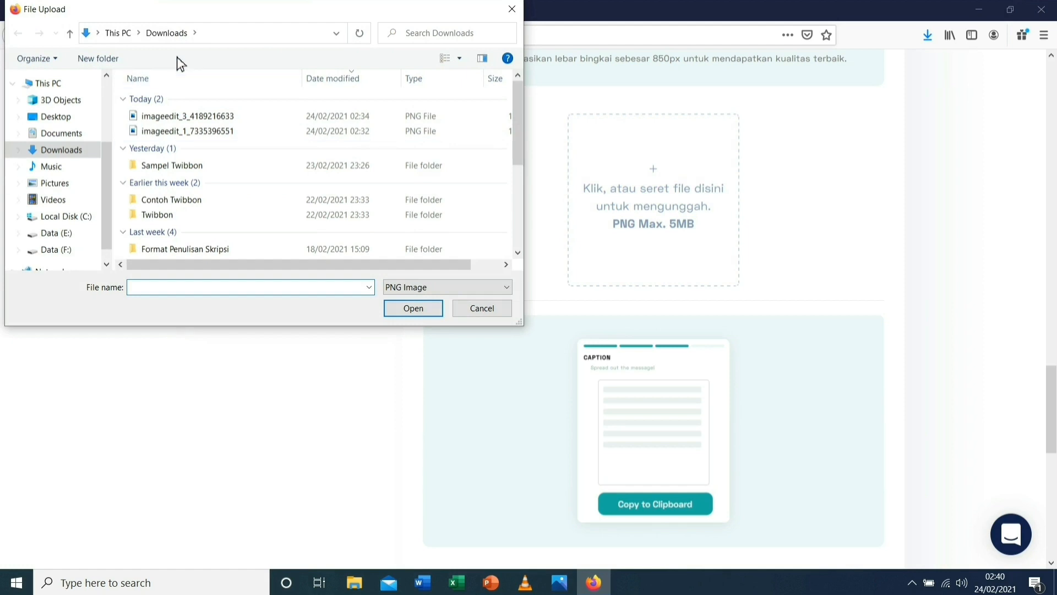
click(193, 120)
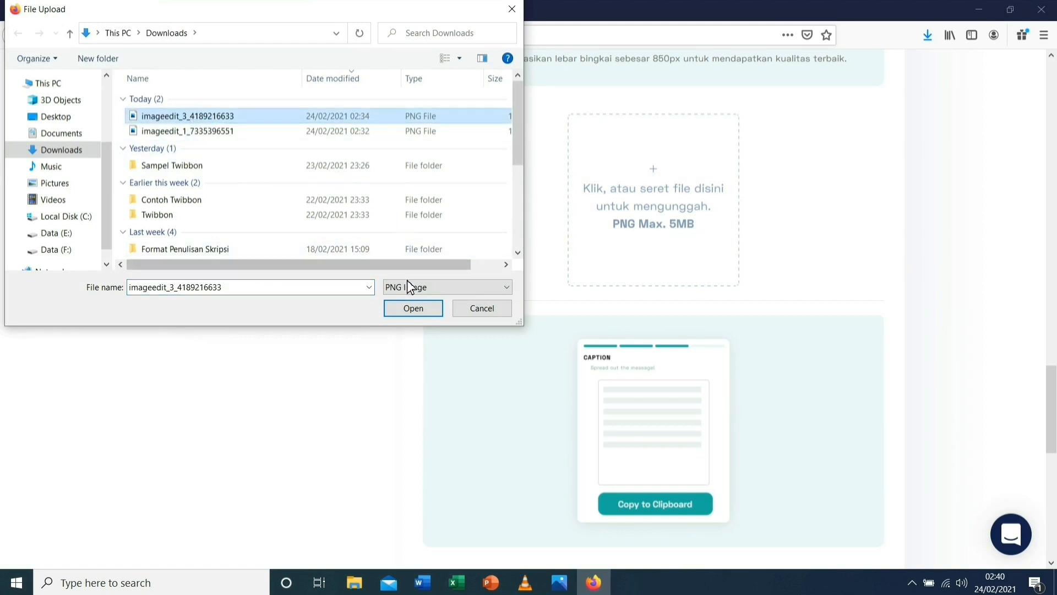
click(416, 313)
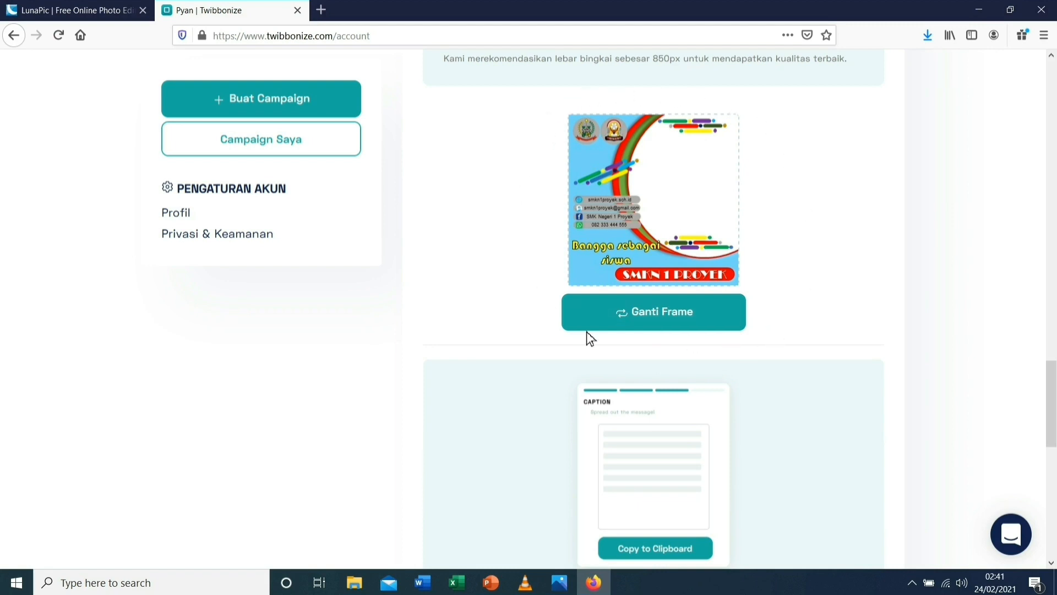
Publish the Ayo Sekolah campaign with Mulai Campaign! and check it in the campaign list
scroll(599, 355, down, 5)
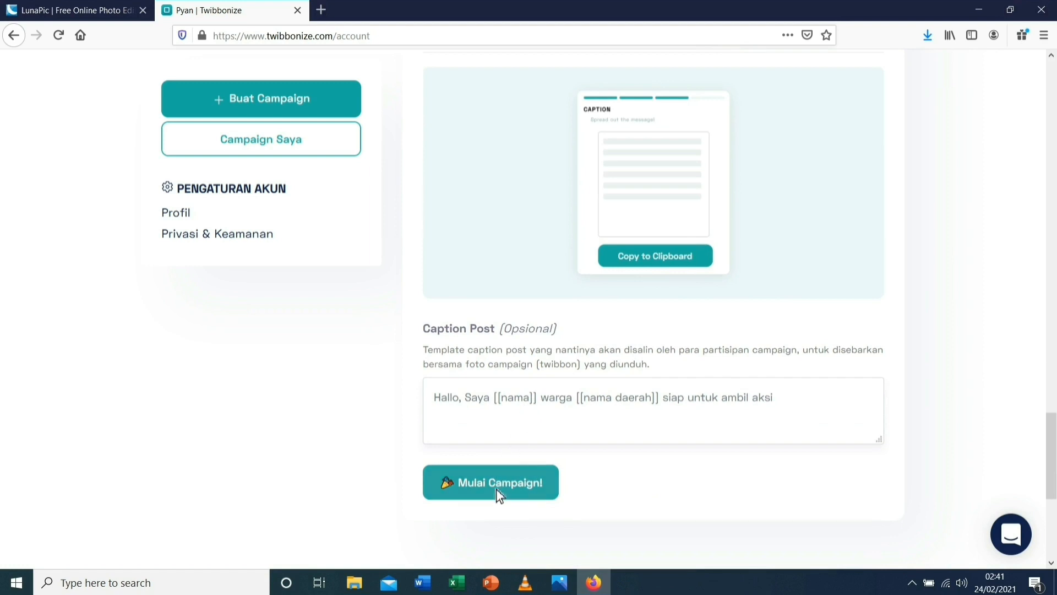
click(498, 488)
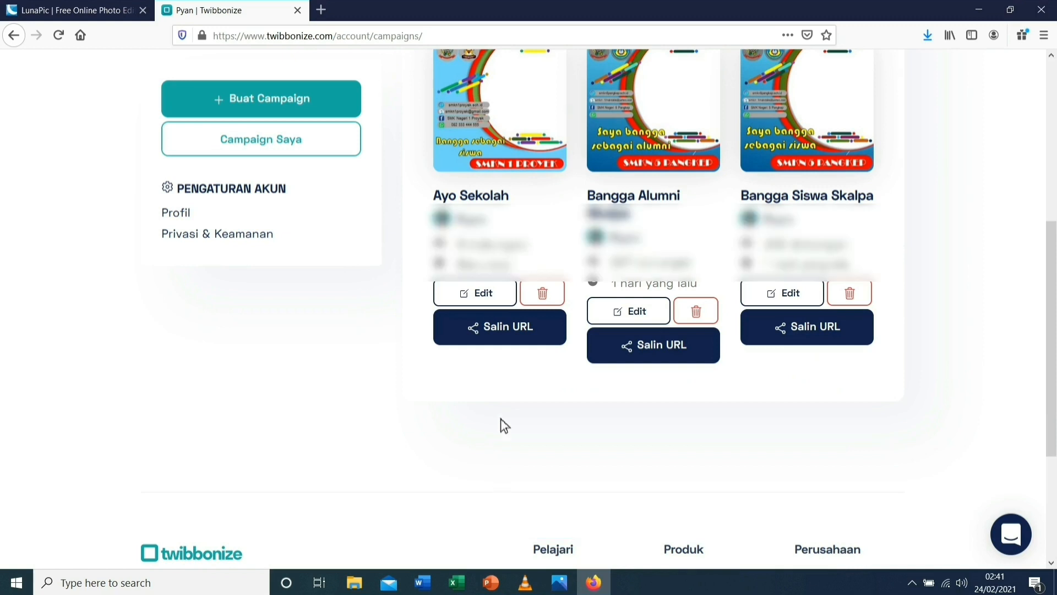
scroll(500, 405, up, 1)
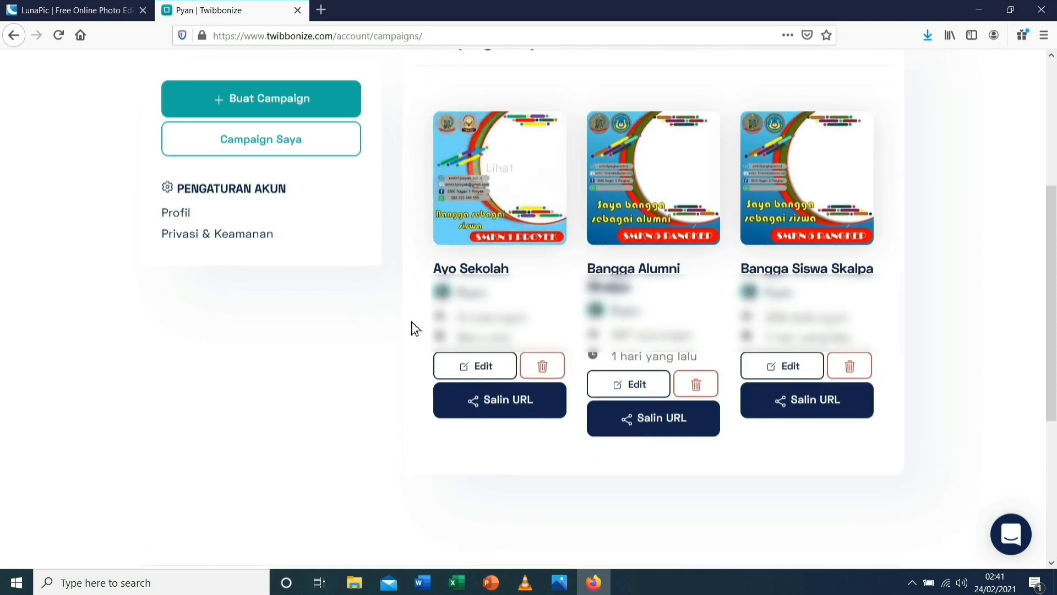